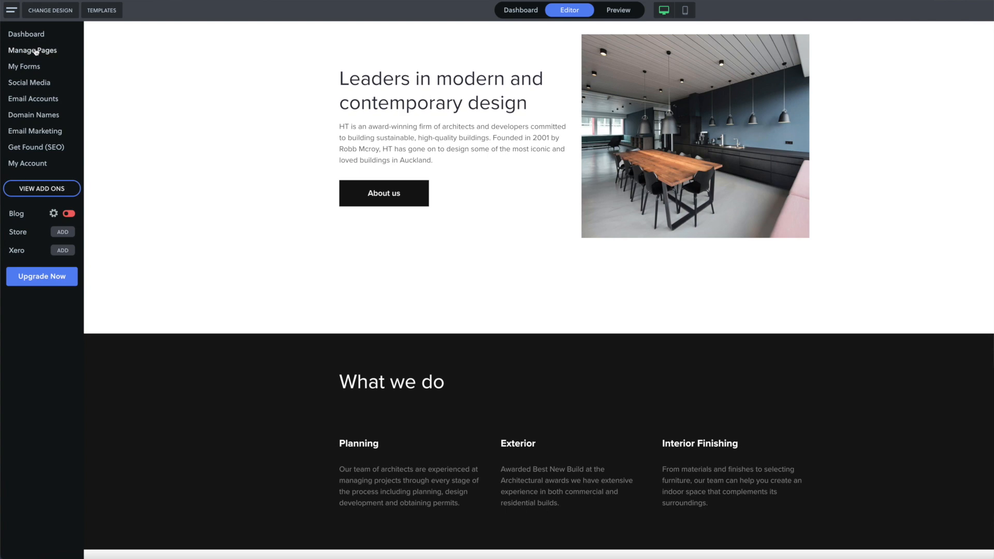
- Open the Home Page - Edited page from page management and examine the shaped backgrounds around the What we do section
click(38, 51)
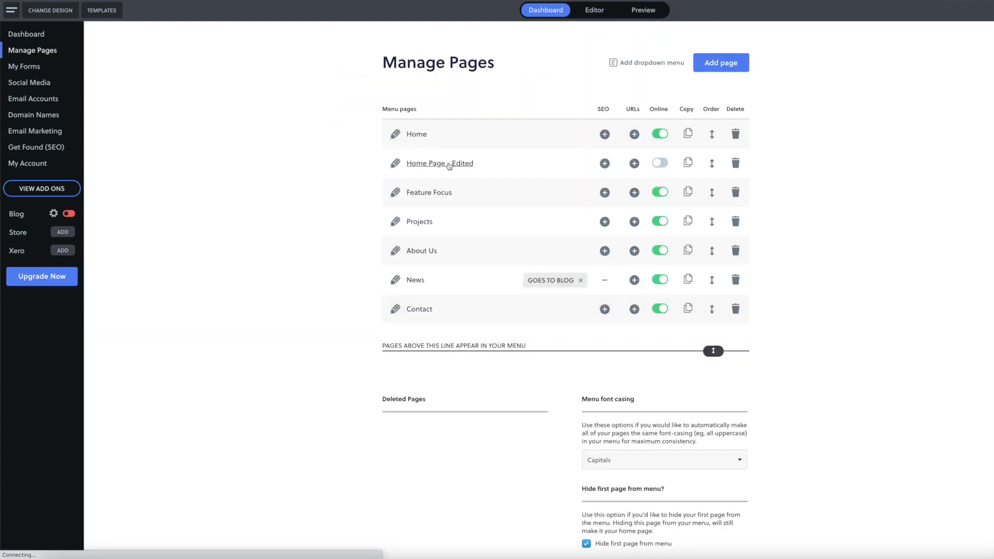
click(443, 163)
scroll(444, 169, down, 5)
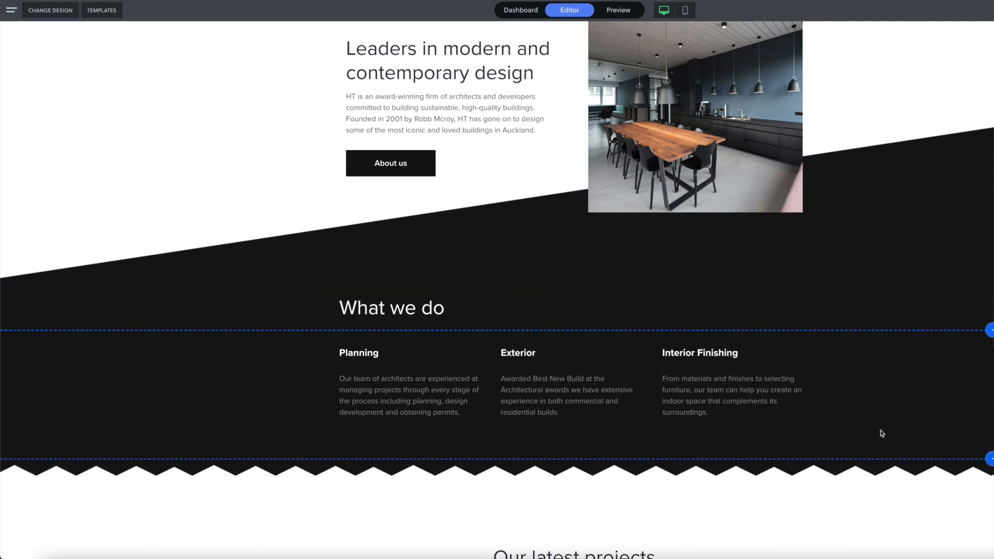
- Switch to Figma and examine the two background artworks with the angled and zigzag edges, comparing them with the web page
click(271, 557)
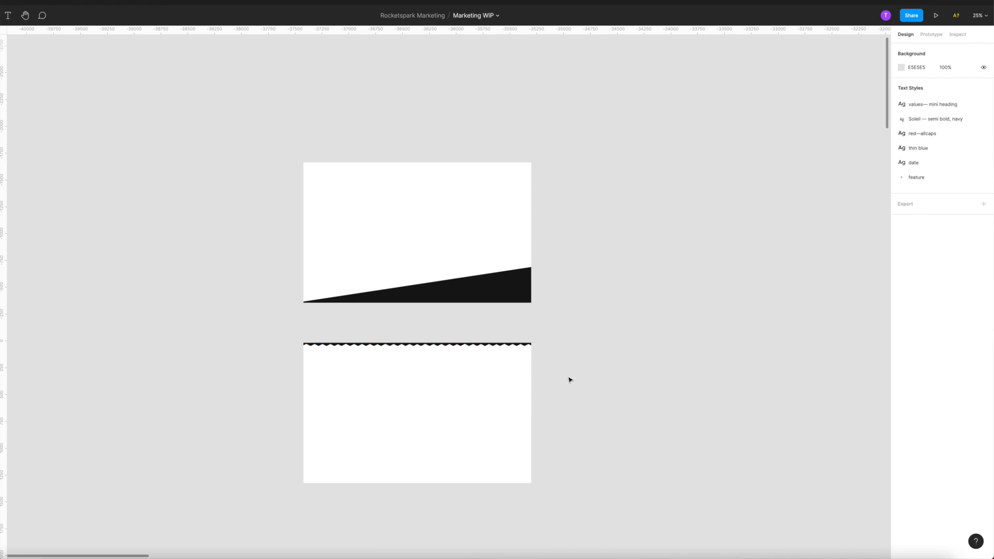
key(plus)
key(minus)
drag(604, 344, 614, 293)
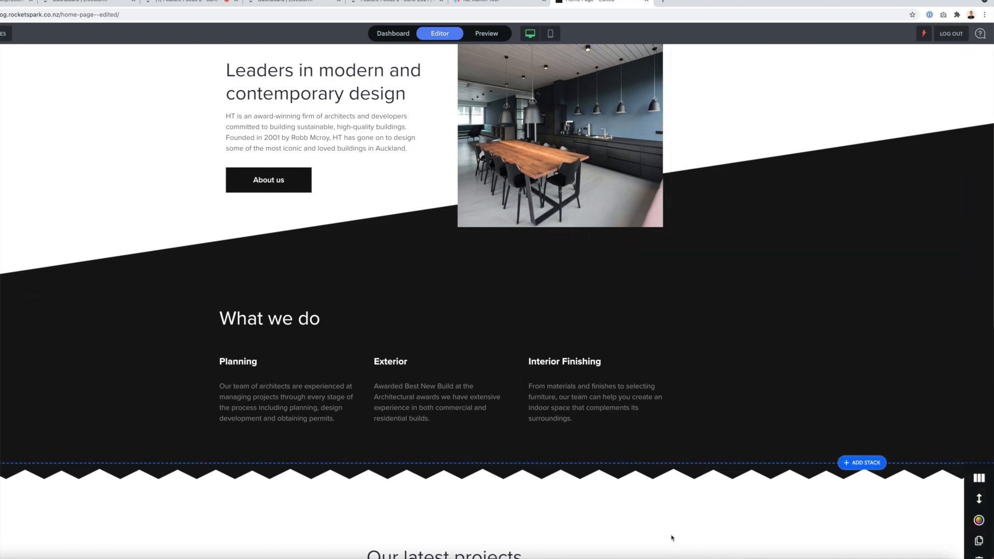
click(154, 557)
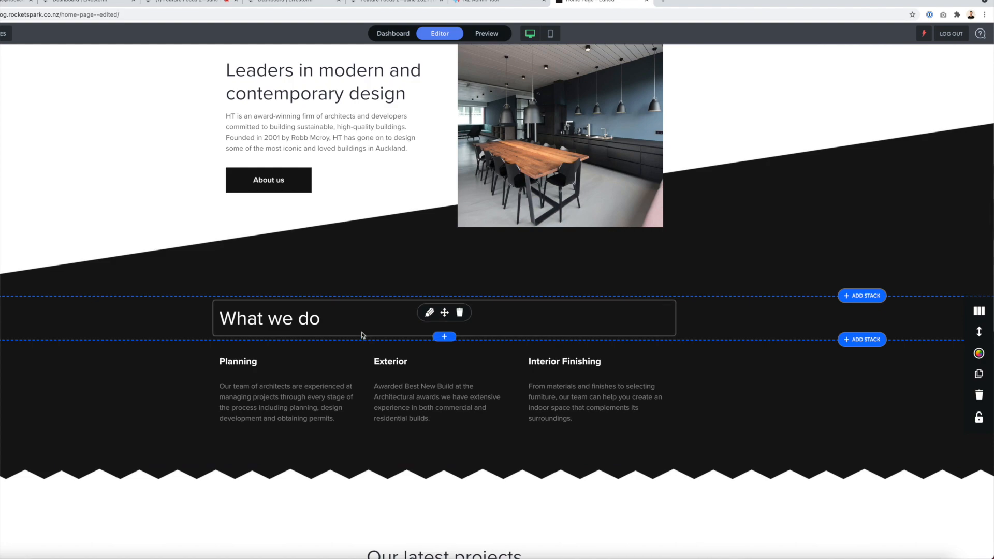
- In Figma, draw a rectangle of about 2122 × 304 in the gap between the two background artworks
click(153, 558)
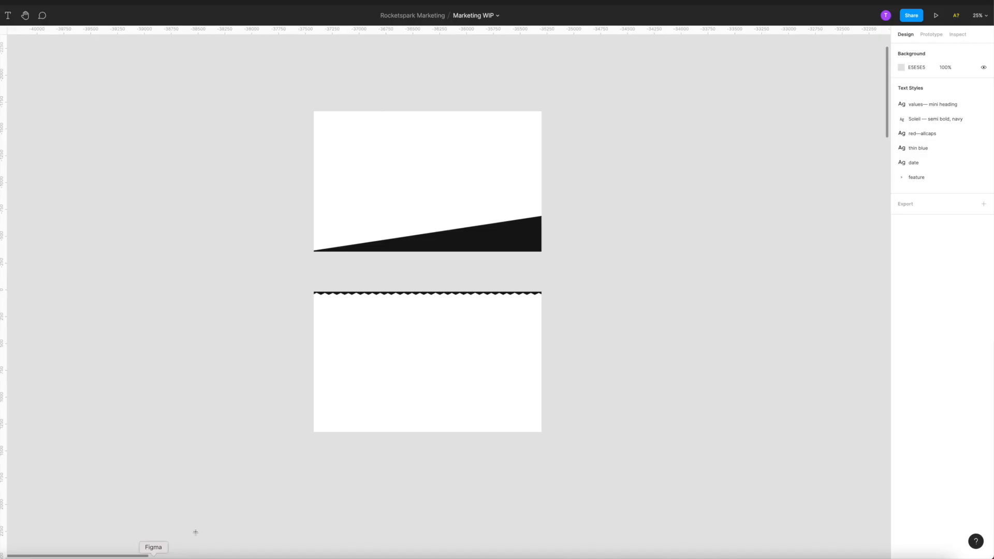
click(566, 413)
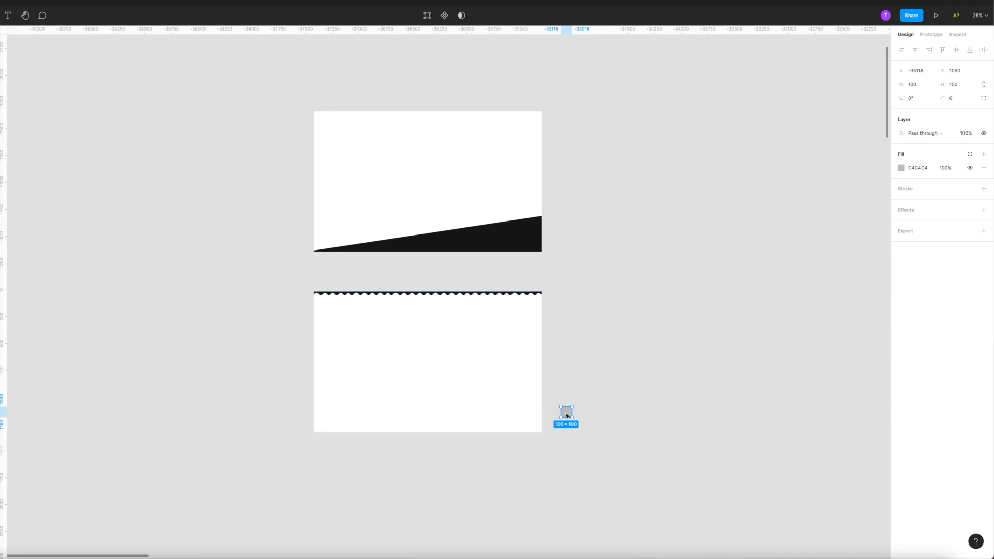
drag(565, 412, 511, 254)
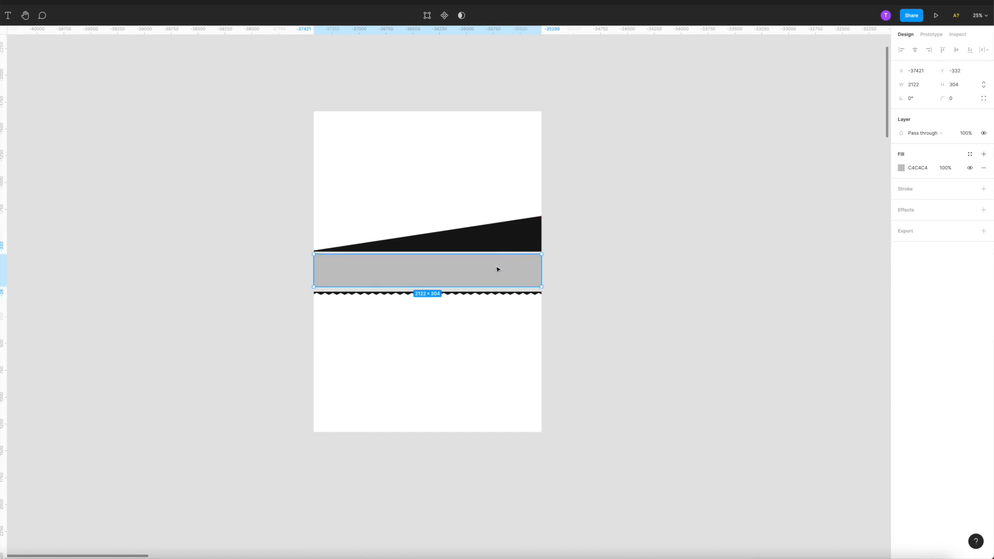
- Fill the rectangle with 161616 sampled from the angled shape and extend it to a height of 372, bridging both artworks
key(i)
click(513, 250)
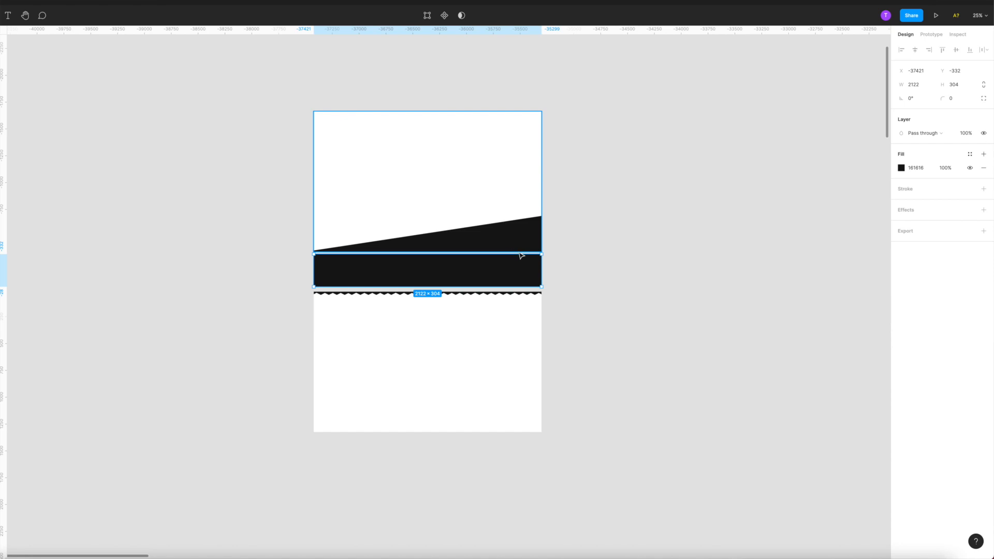
drag(489, 254, 488, 252)
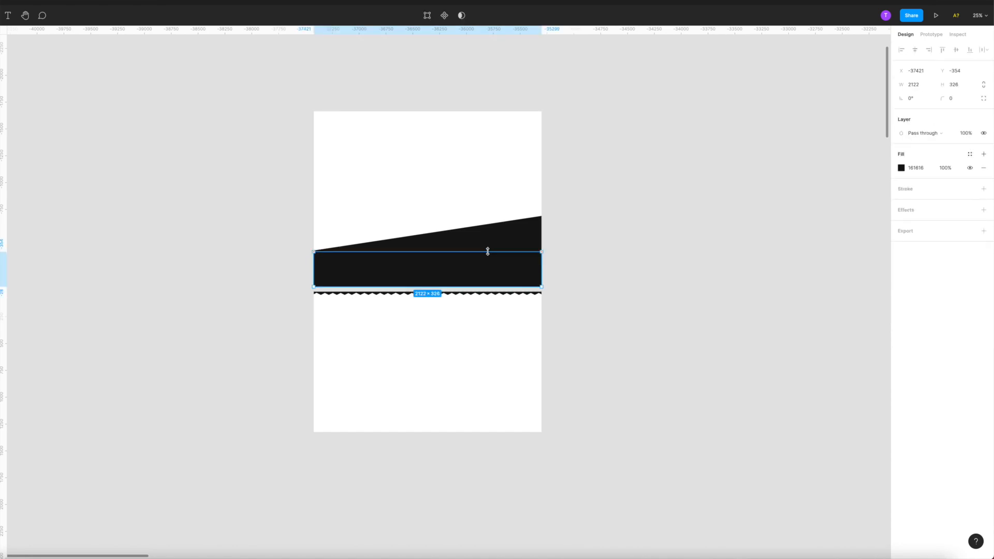
drag(485, 287, 485, 293)
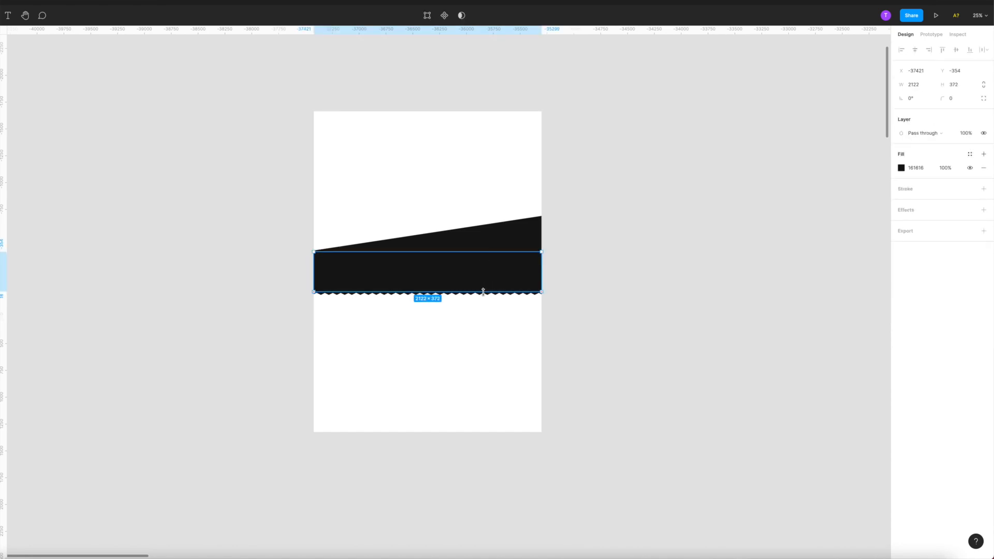
click(590, 291)
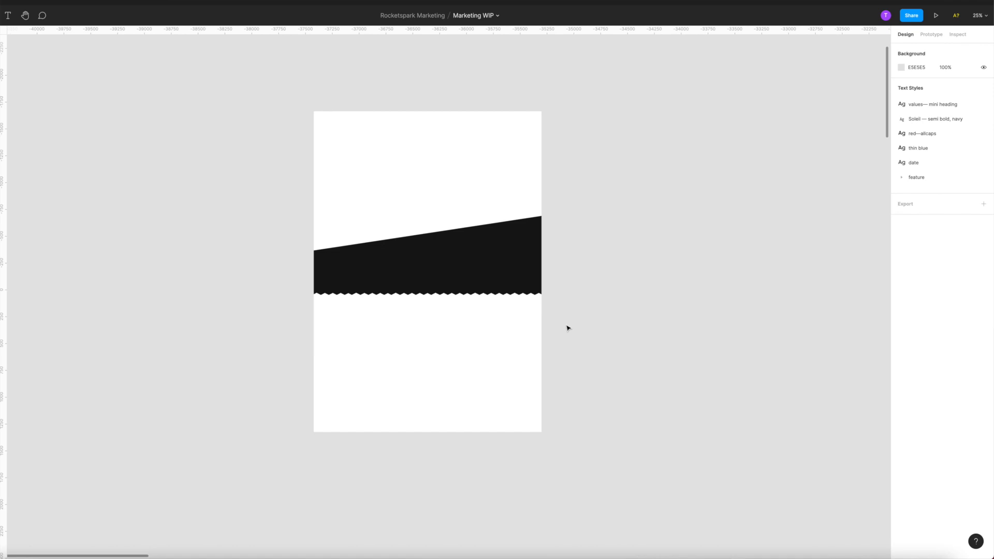
- Move the dark rectangle out of the gap to the empty canvas left of the two artworks
drag(477, 266, 504, 273)
click(219, 267)
click(491, 269)
click(300, 266)
drag(500, 268, 231, 267)
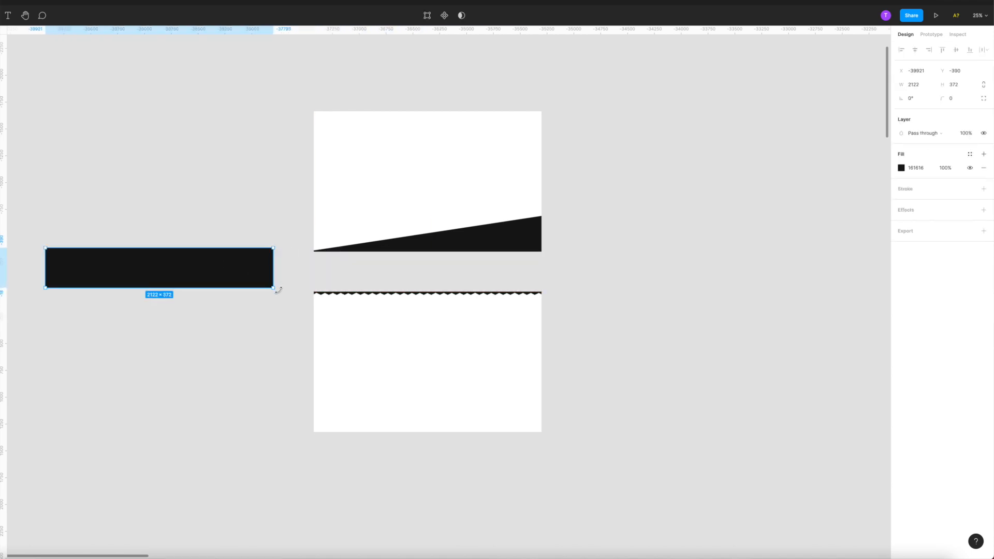
click(294, 274)
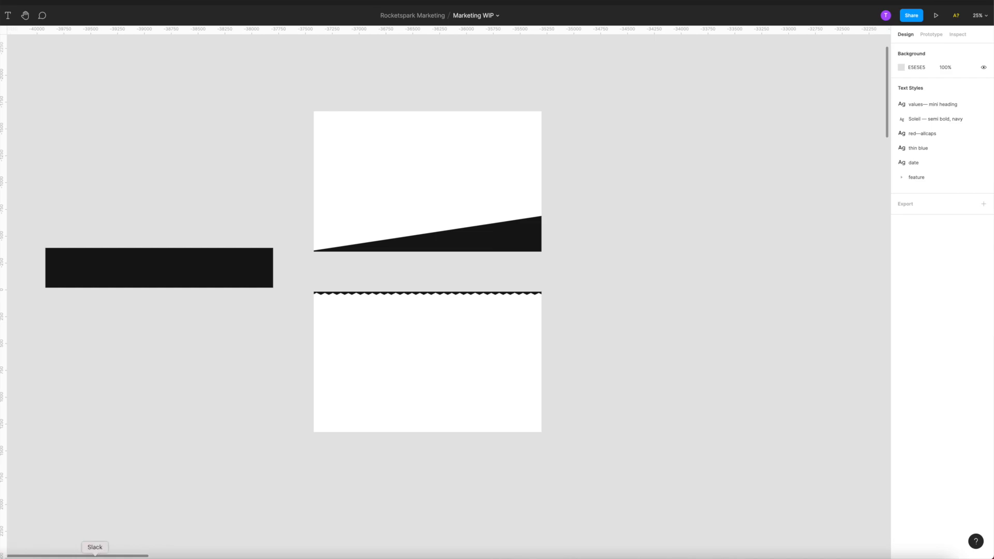
- Switch back to the website editor in the browser and open the Feature Focus page from page management
click(35, 555)
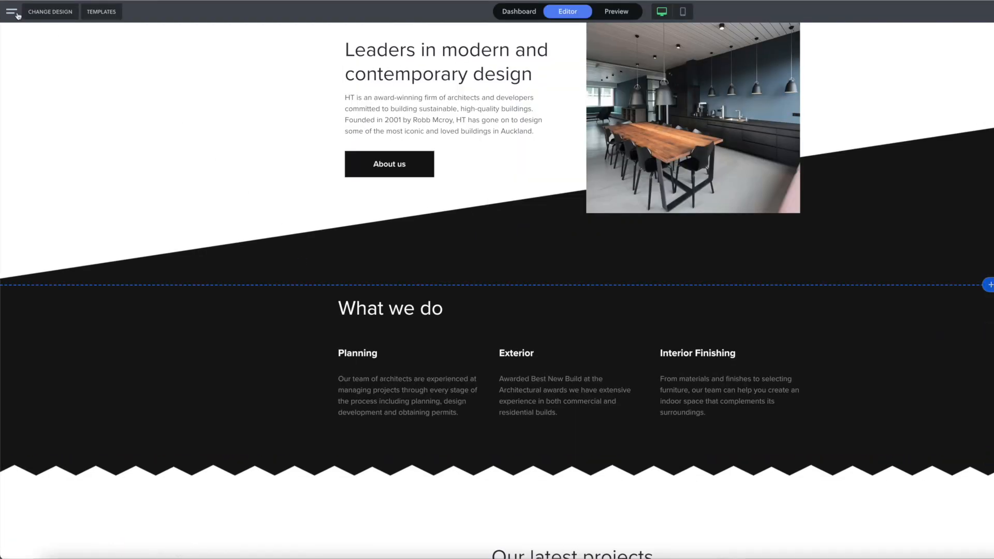
click(11, 12)
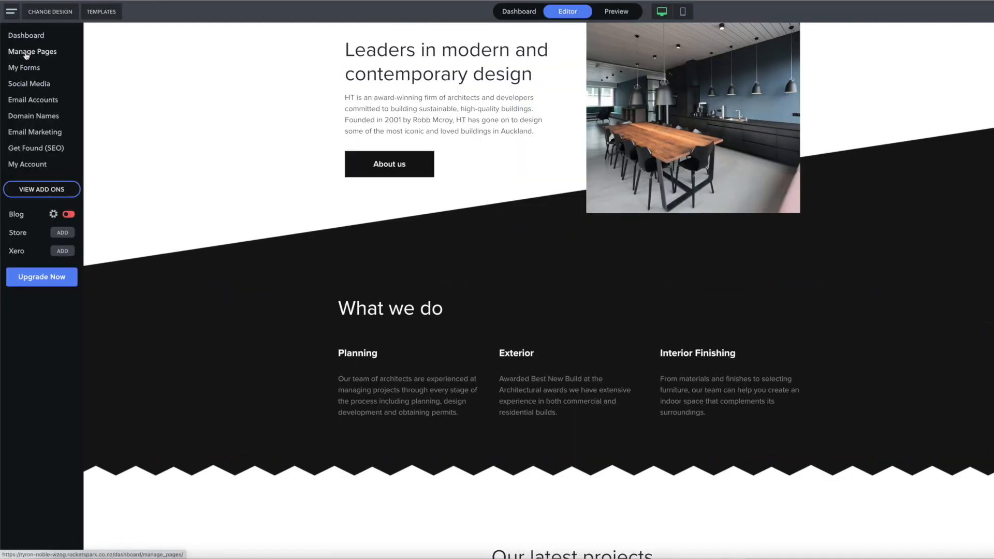
click(25, 52)
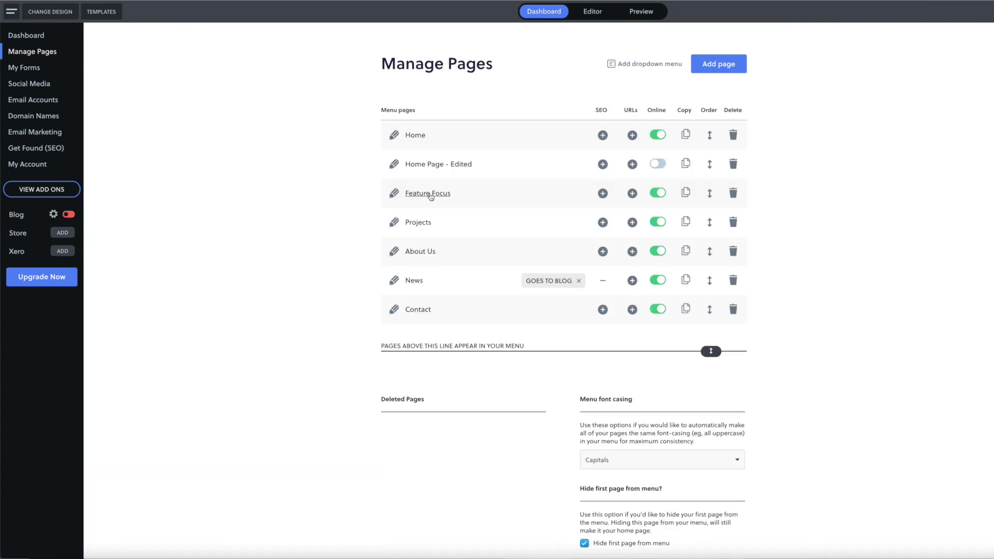
click(430, 193)
- Unlink the design of the Leaders in modern and contemporary design stack from its master copy
scroll(431, 194, down, 5)
scroll(431, 194, down, 2)
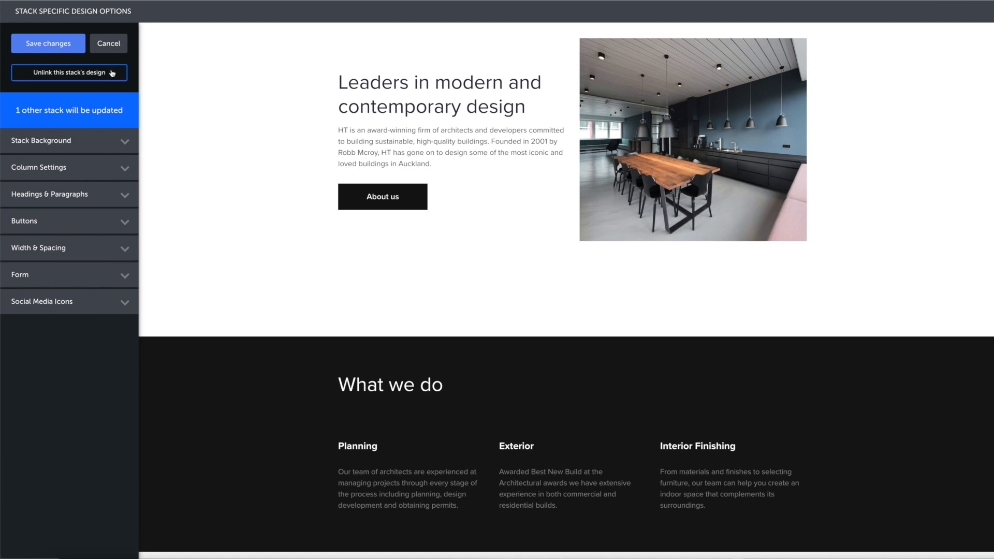
click(112, 73)
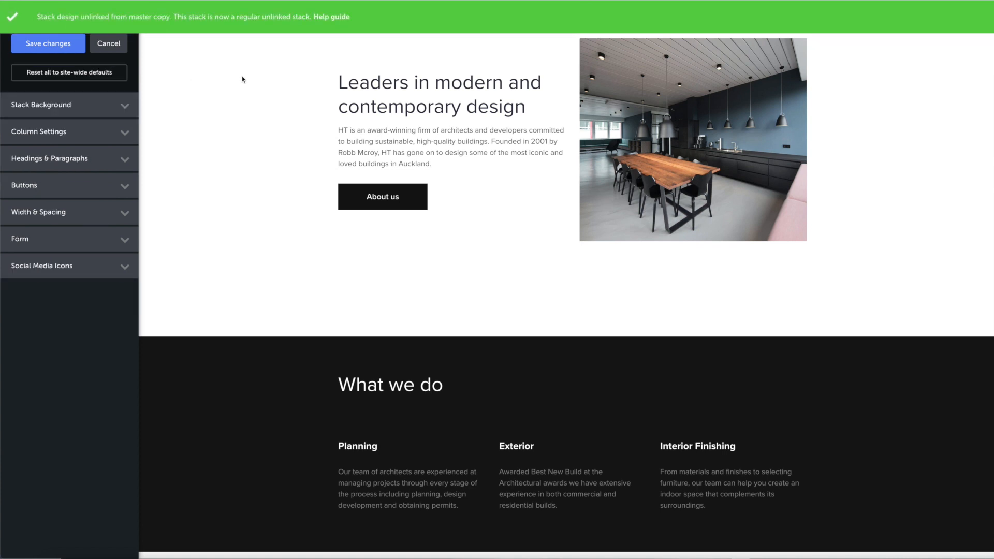
- Upload Feature Focus - Home - BG 1 - Angle.jpg from the Desktop's Feature Focus website images folder as the stack's background image
scroll(868, 166, up, 2)
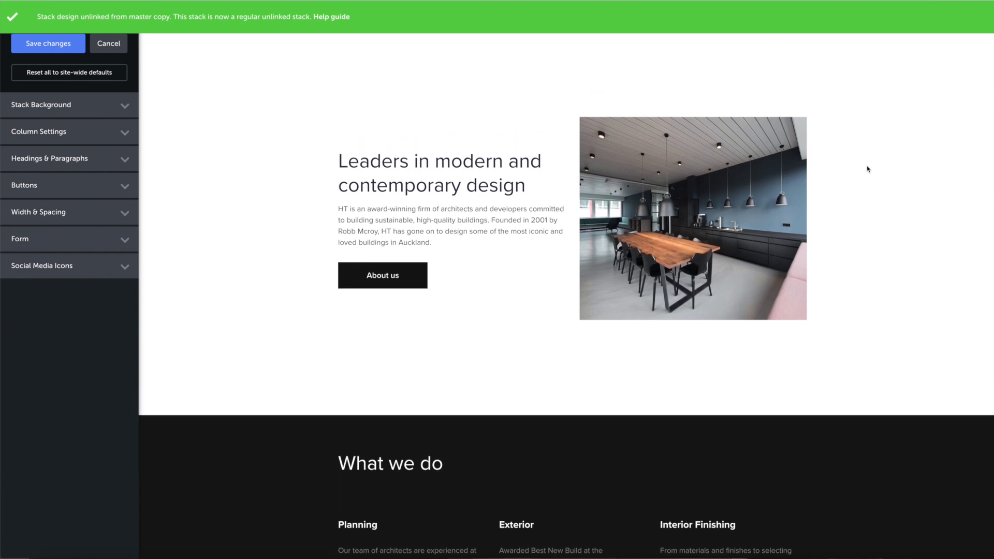
click(124, 105)
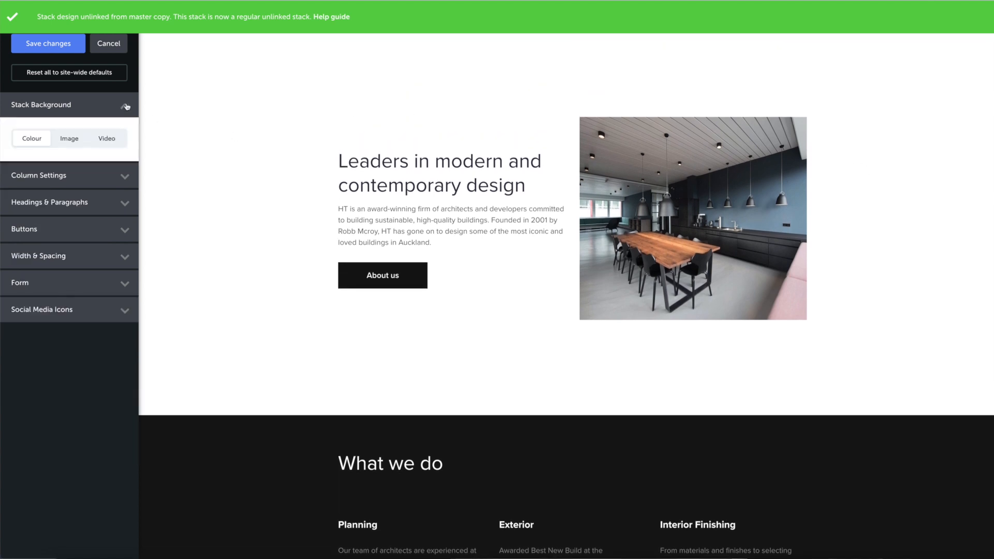
click(71, 141)
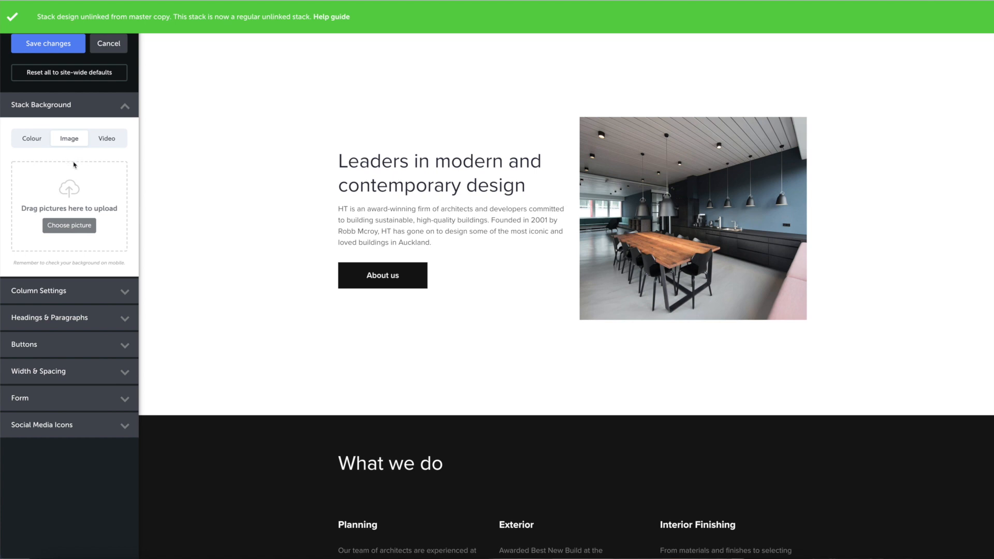
click(77, 226)
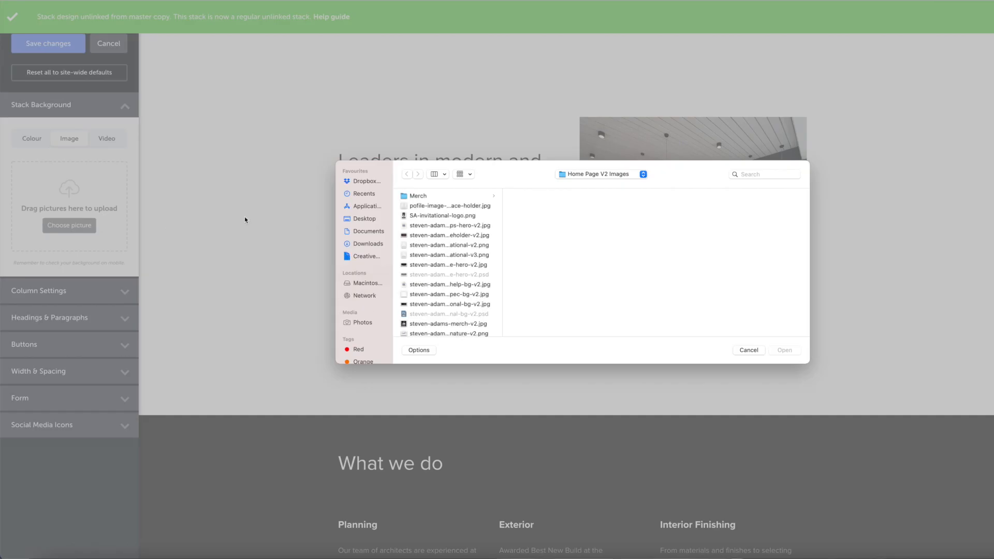
click(371, 221)
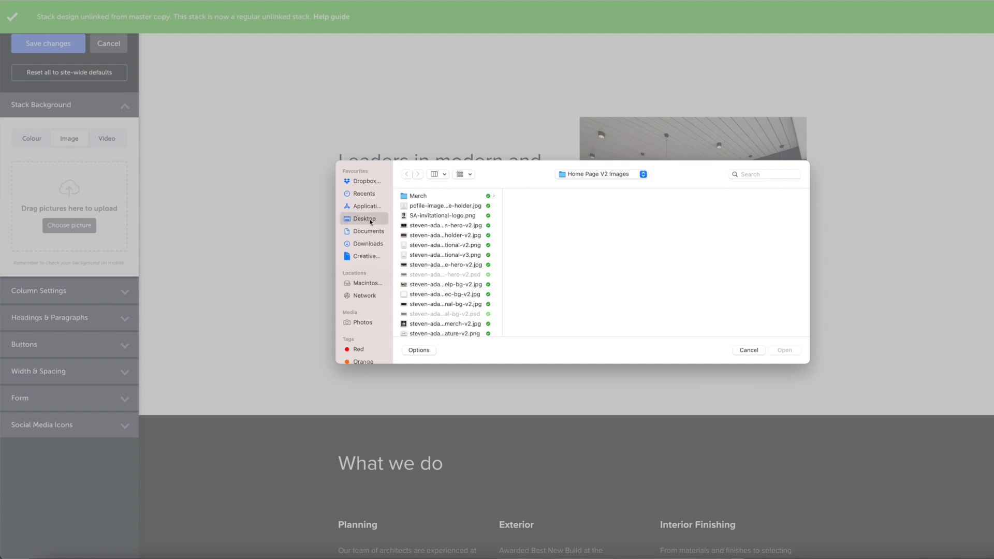
click(440, 196)
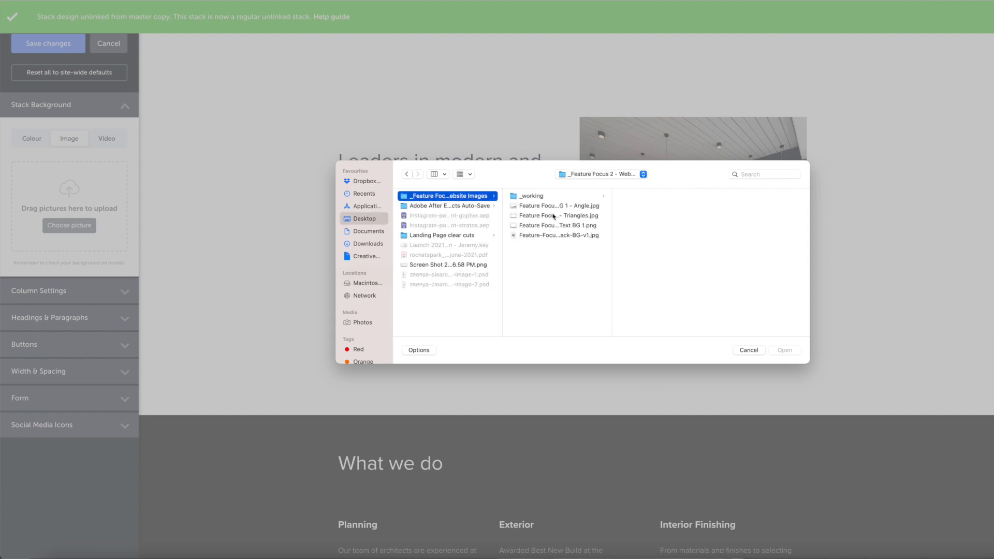
drag(612, 215, 689, 215)
click(612, 206)
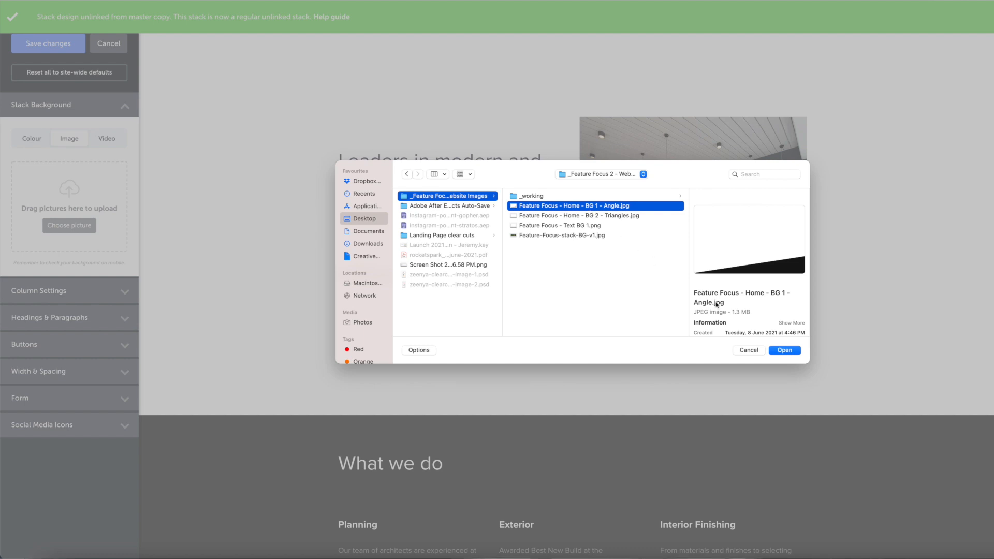
click(785, 350)
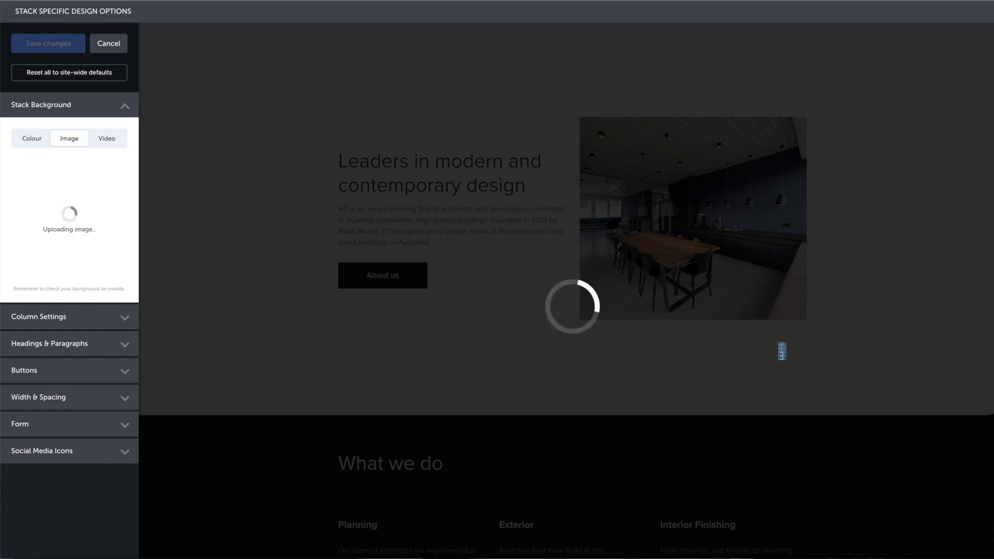
- Set the background image's vertical position to Bottom, check its join with the What we do section, and save the stack design
scroll(783, 347, down, 1)
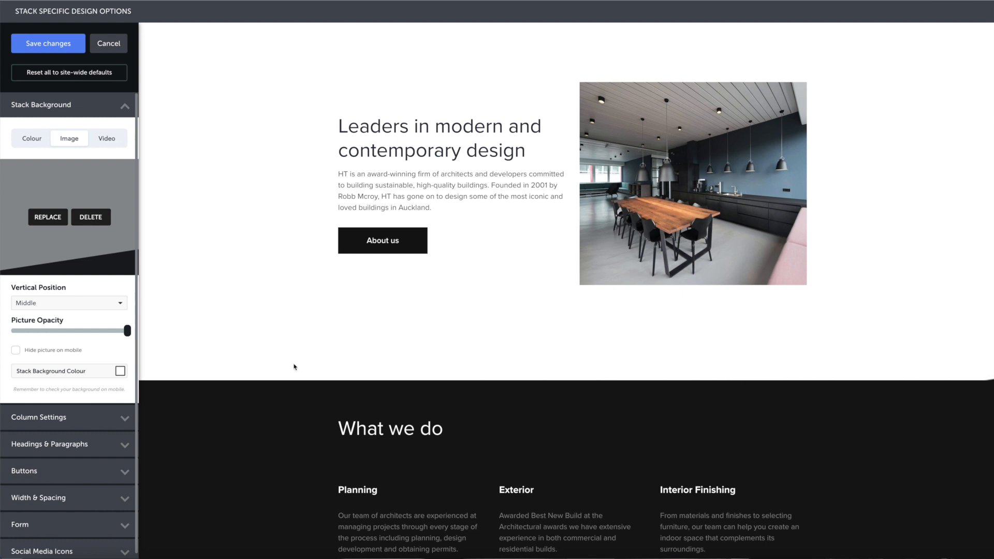
click(107, 305)
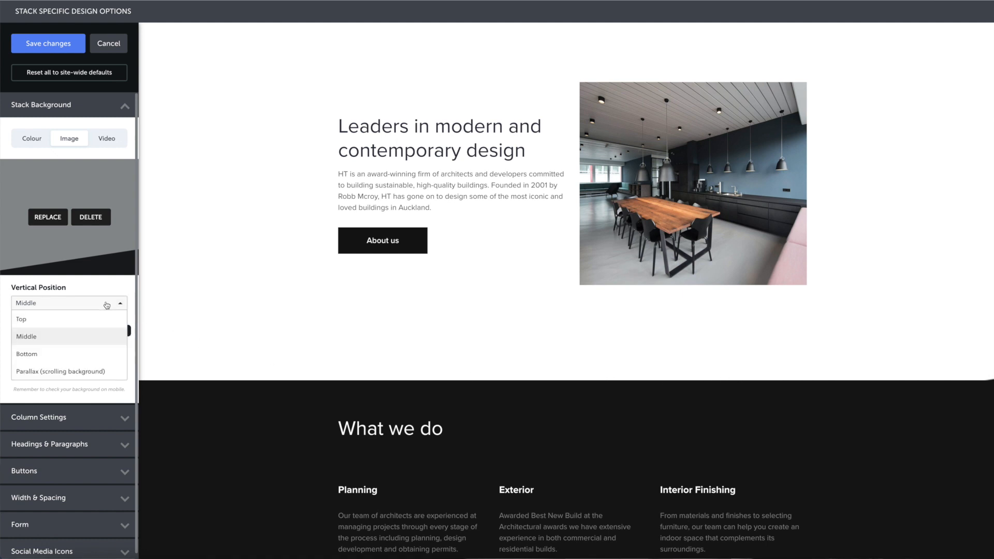
click(94, 354)
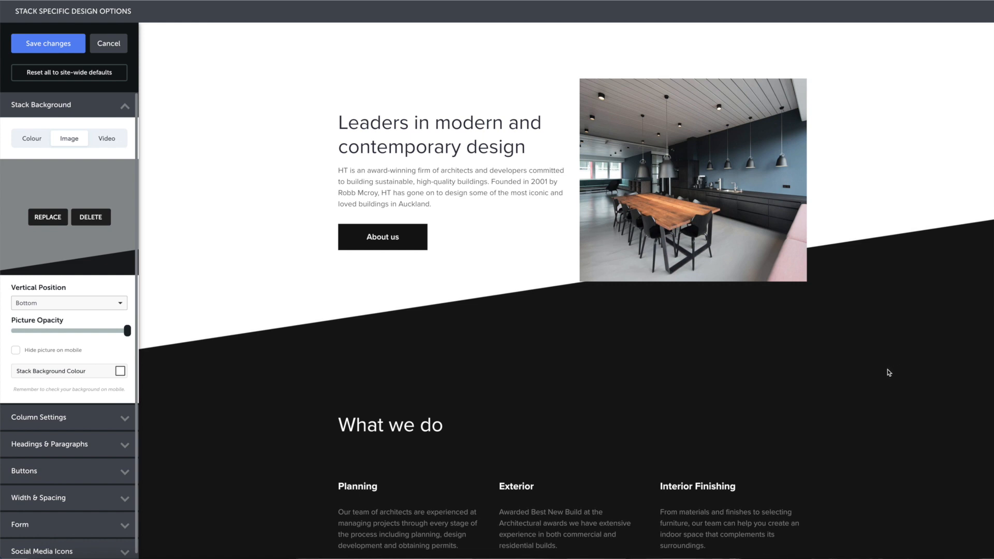
scroll(889, 373, down, 1)
scroll(890, 372, down, 1)
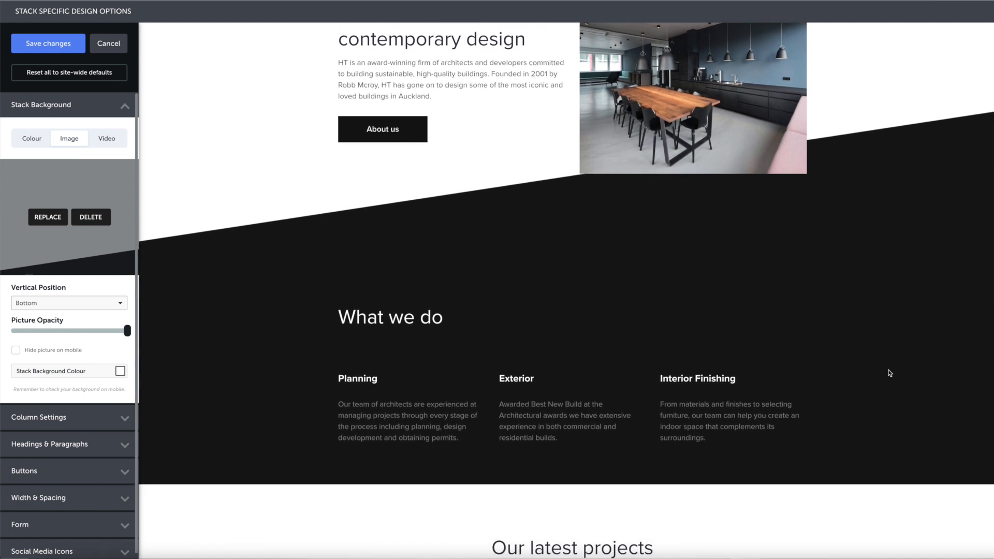
scroll(890, 373, down, 1)
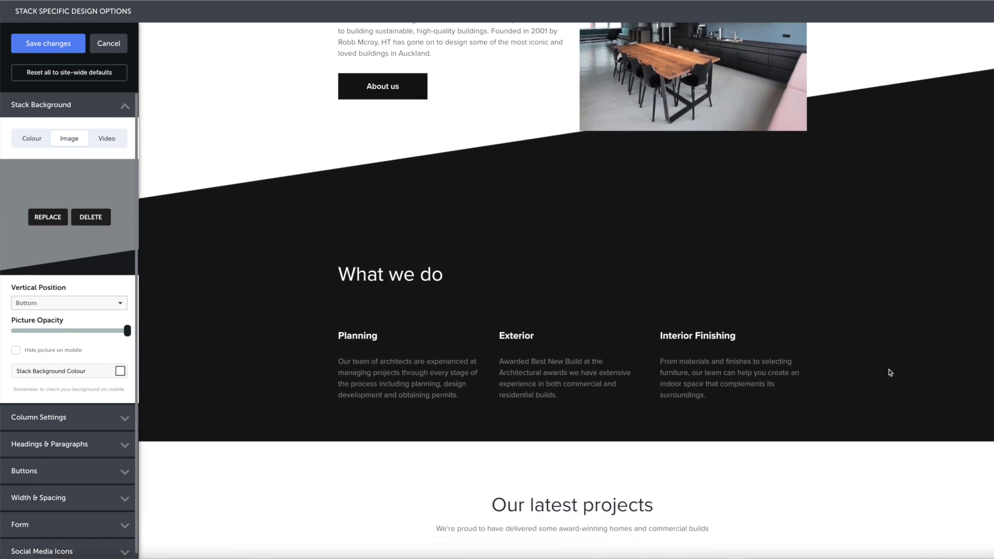
scroll(890, 372, up, 2)
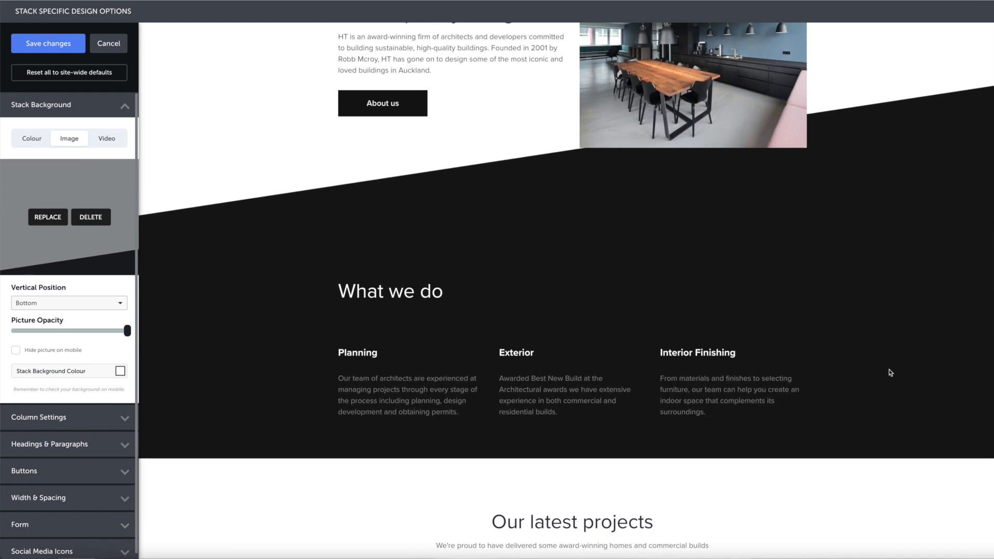
scroll(890, 373, up, 1)
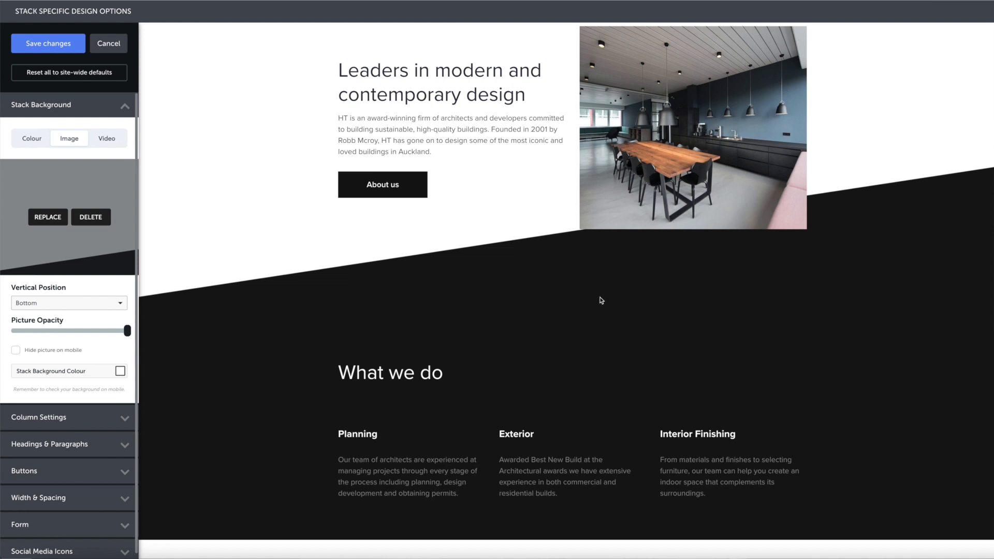
click(62, 44)
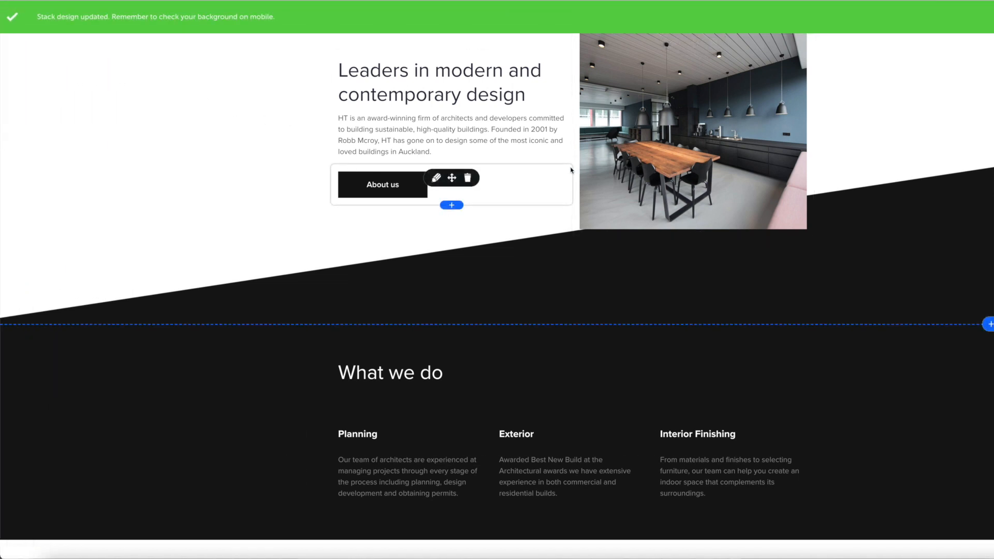
- Open the design options of the Our latest projects stack and unlink its design from the master copy
scroll(650, 193, down, 6)
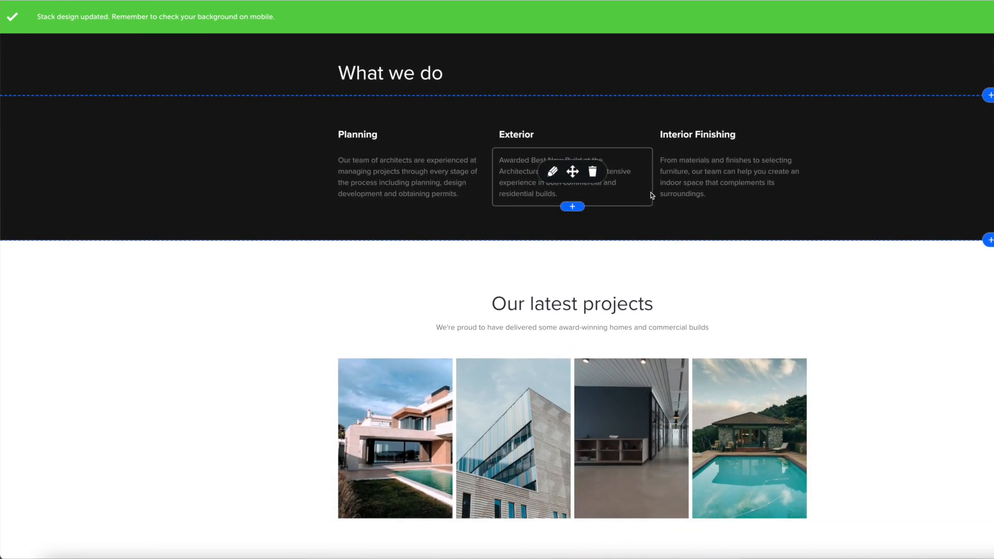
scroll(984, 303, down, 2)
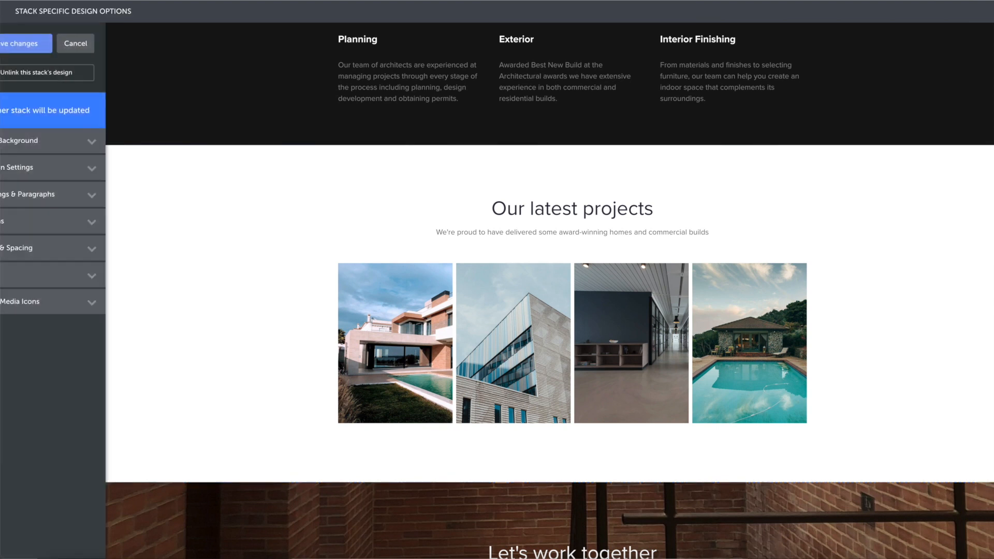
click(90, 74)
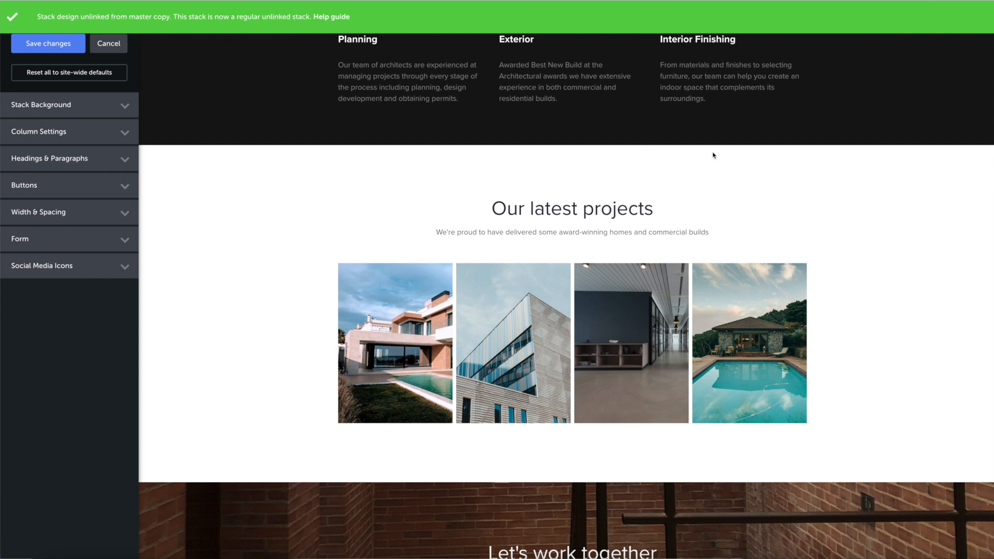
- Upload Feature Focus - Home - BG 2 - Triangles.jpg as the background image of the Our latest projects stack
click(131, 109)
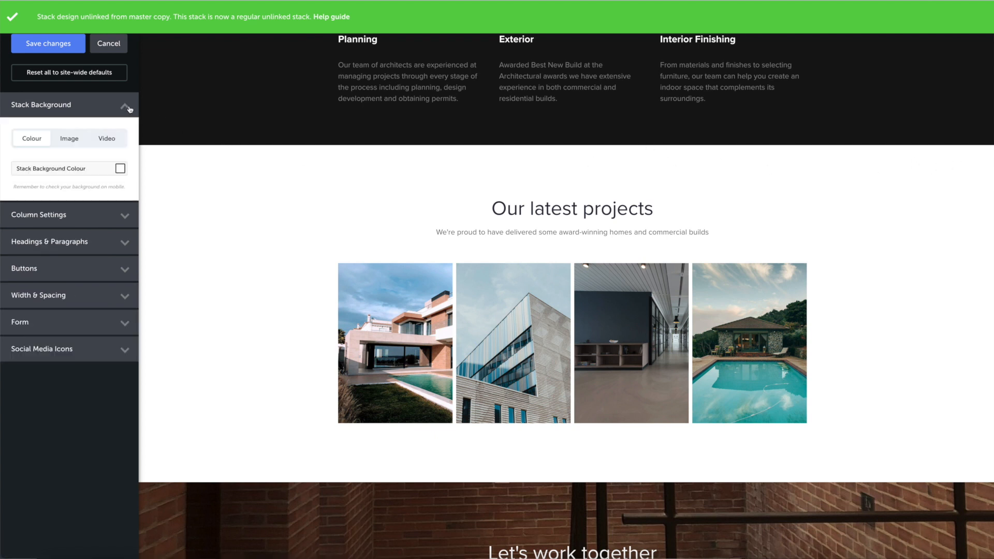
click(74, 141)
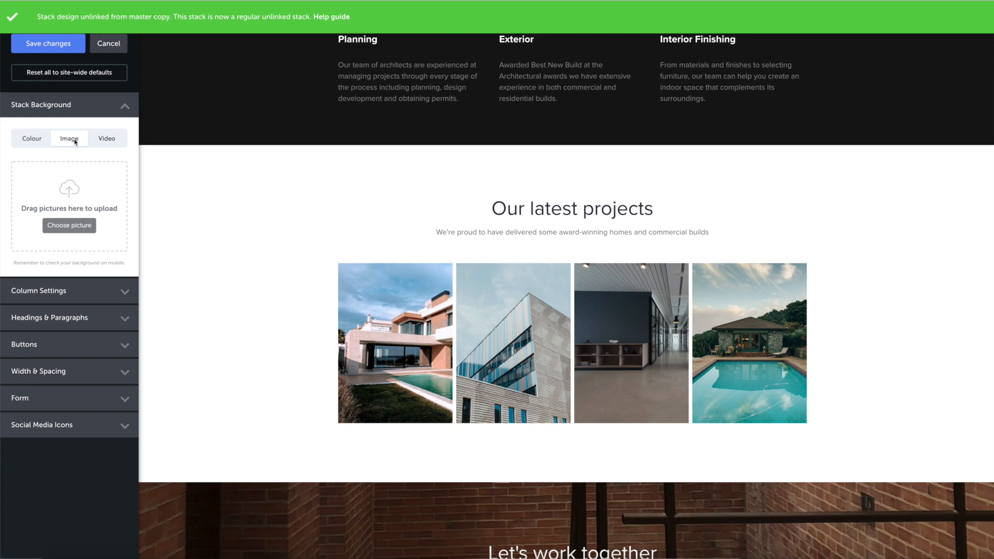
click(78, 227)
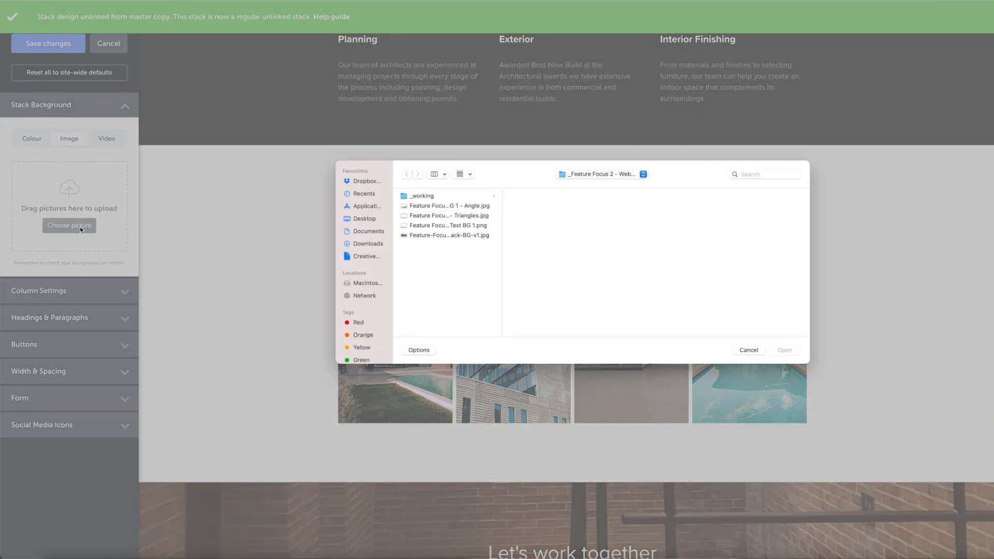
click(455, 217)
drag(503, 220, 555, 220)
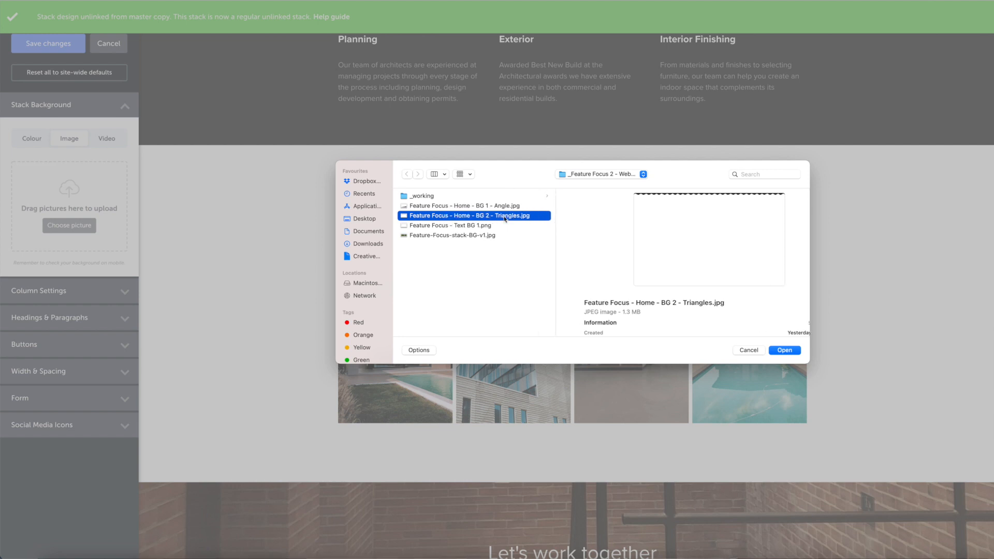
click(790, 355)
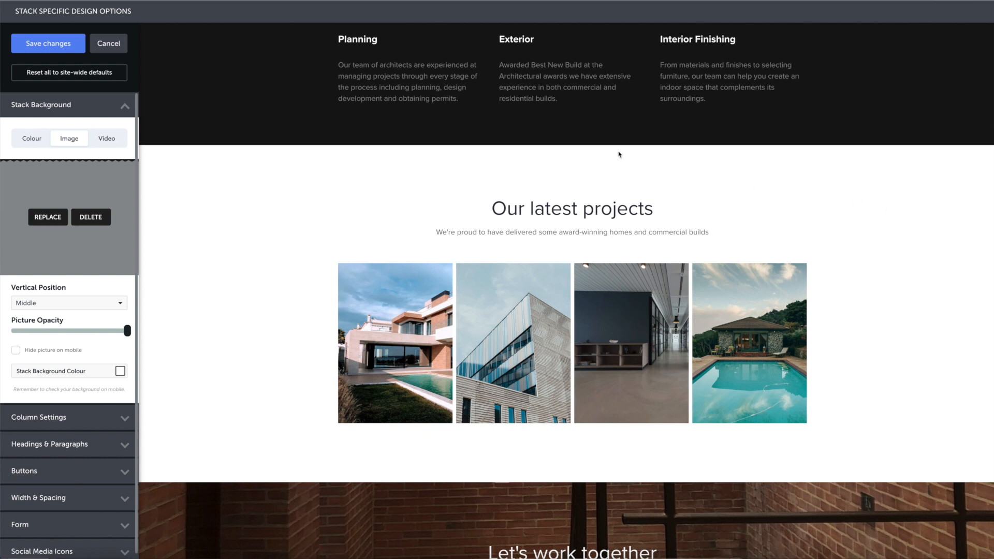
- Set the triangles background image's vertical position to Top and save the stack design
click(118, 304)
click(105, 319)
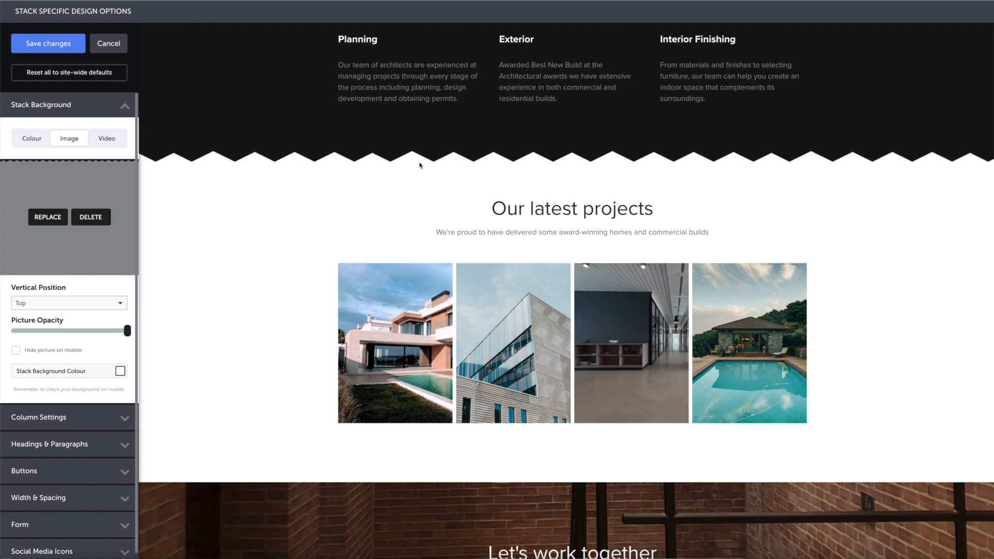
click(53, 50)
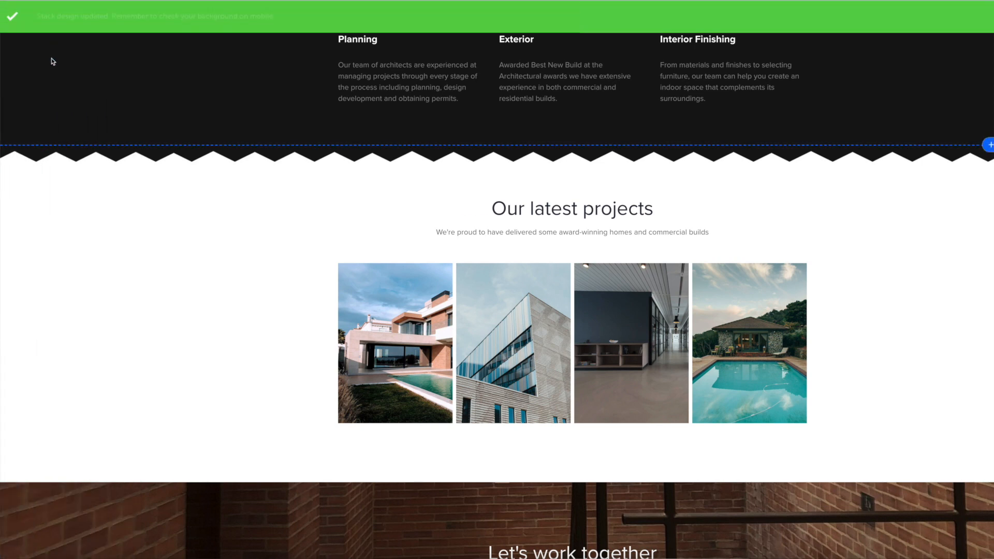
- Enable the more specific spacing options in the desktop width and spacing settings of the Leaders in modern and contemporary design stack
scroll(234, 203, up, 6)
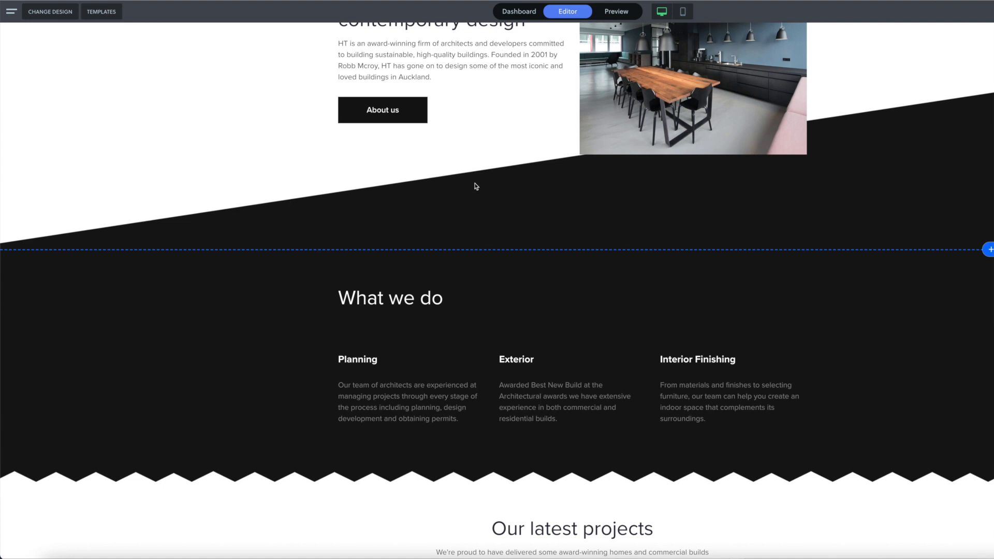
scroll(532, 234, up, 1)
scroll(532, 235, up, 2)
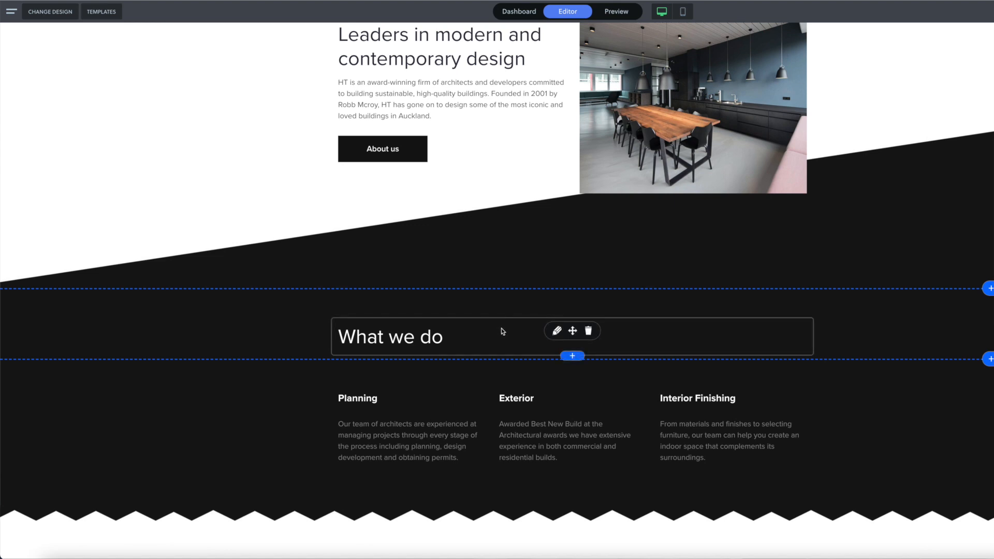
scroll(769, 231, up, 2)
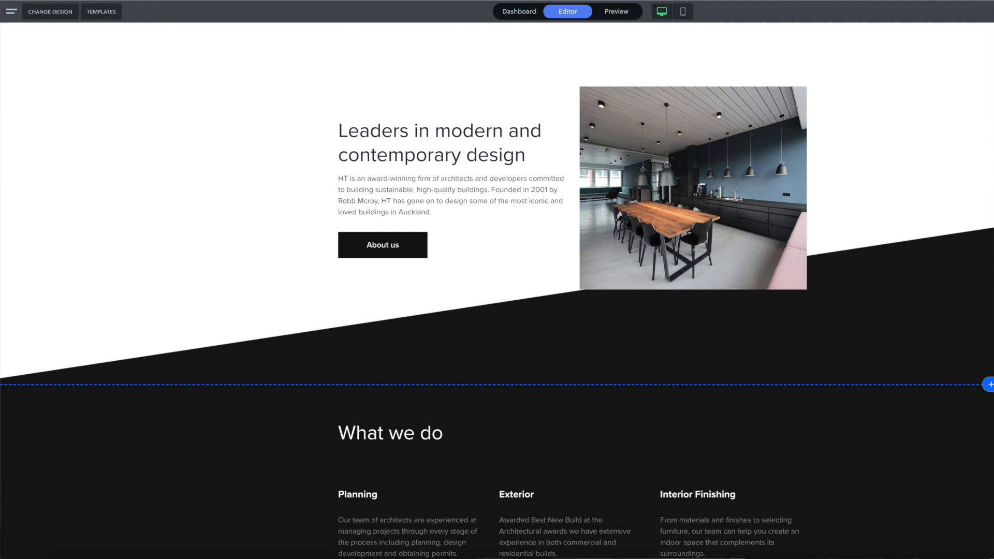
click(990, 68)
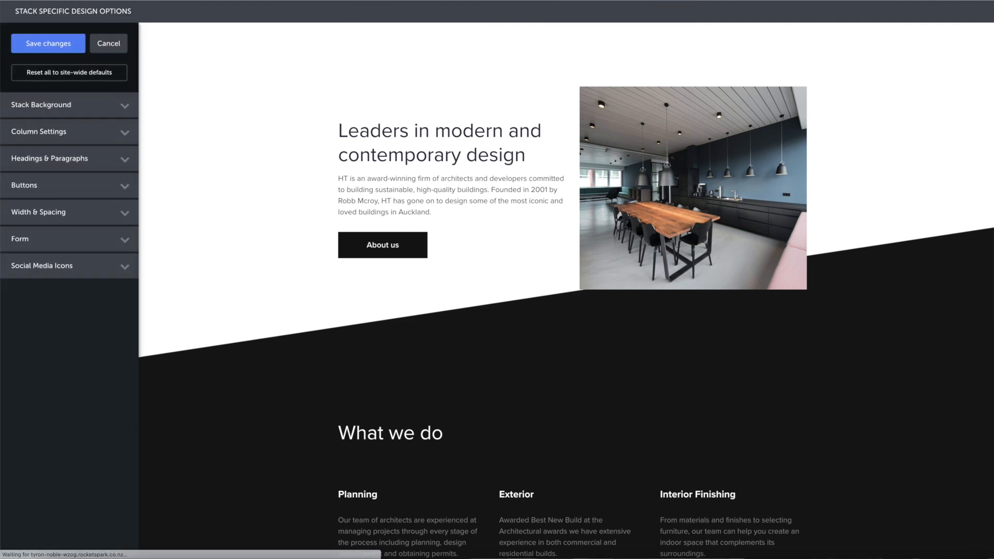
click(124, 213)
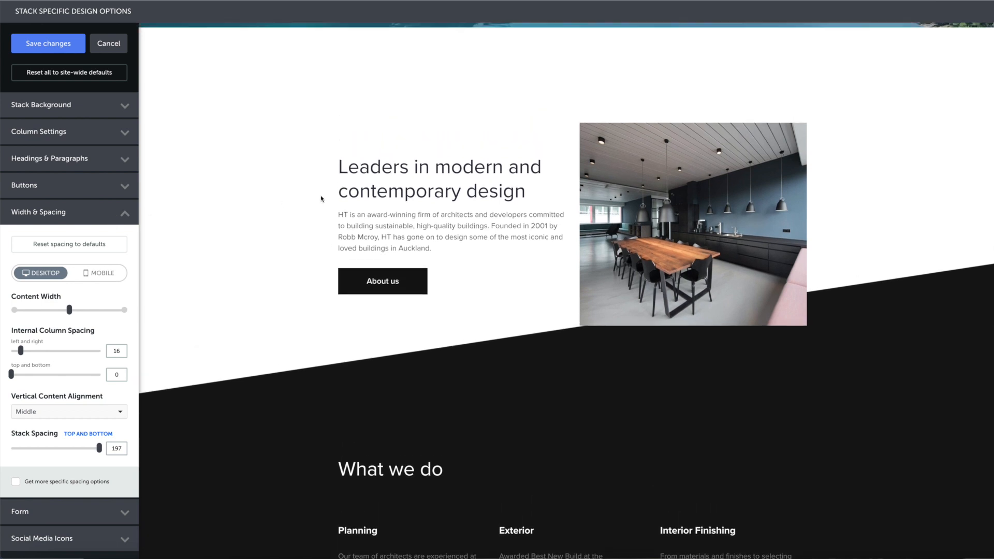
mouse_move(11, 374)
mouse_down()
mouse_move(39, 374)
mouse_move(11, 375)
mouse_up()
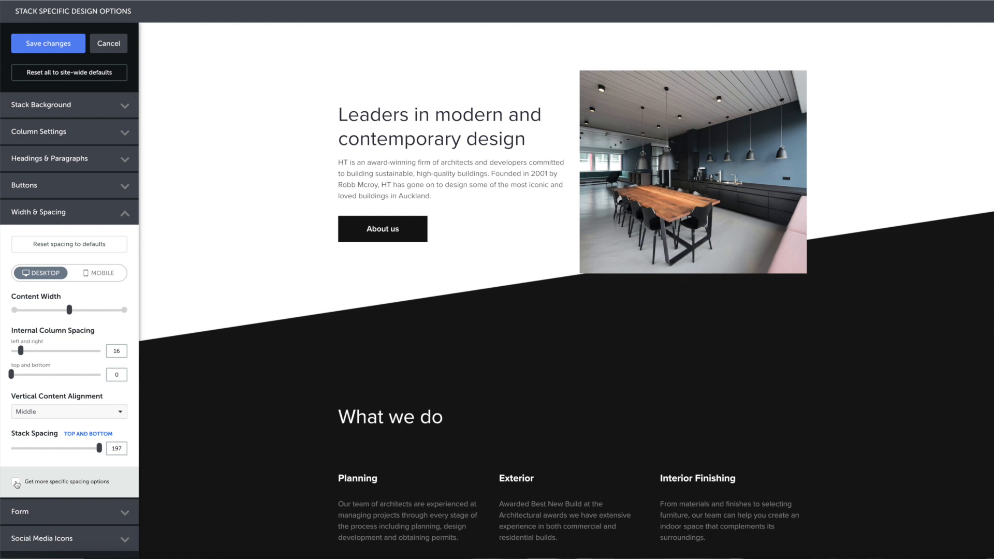
click(16, 482)
scroll(69, 472, down, 3)
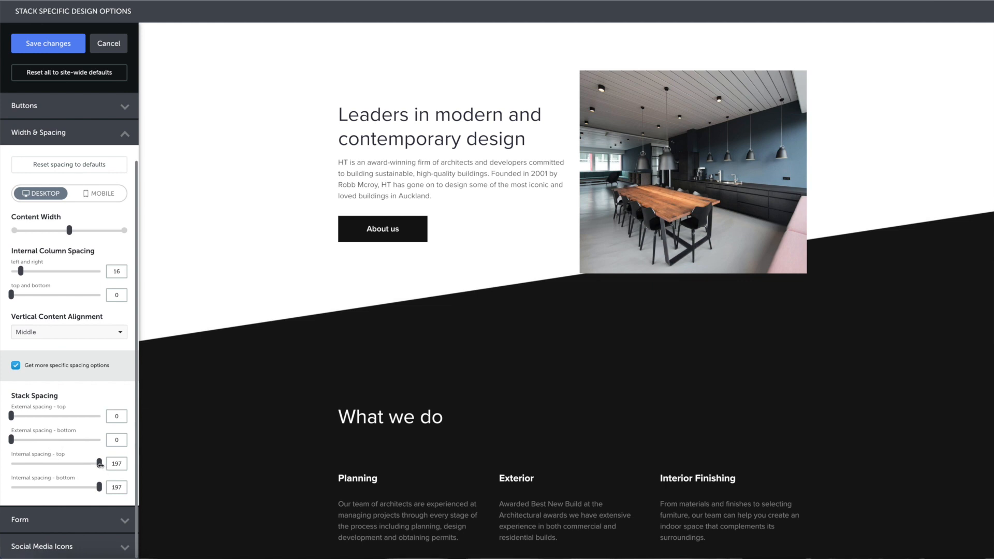
- Set the Leaders stack's internal bottom spacing to 122 and save its design
mouse_move(99, 486)
mouse_down()
mouse_move(77, 487)
mouse_move(105, 488)
mouse_up()
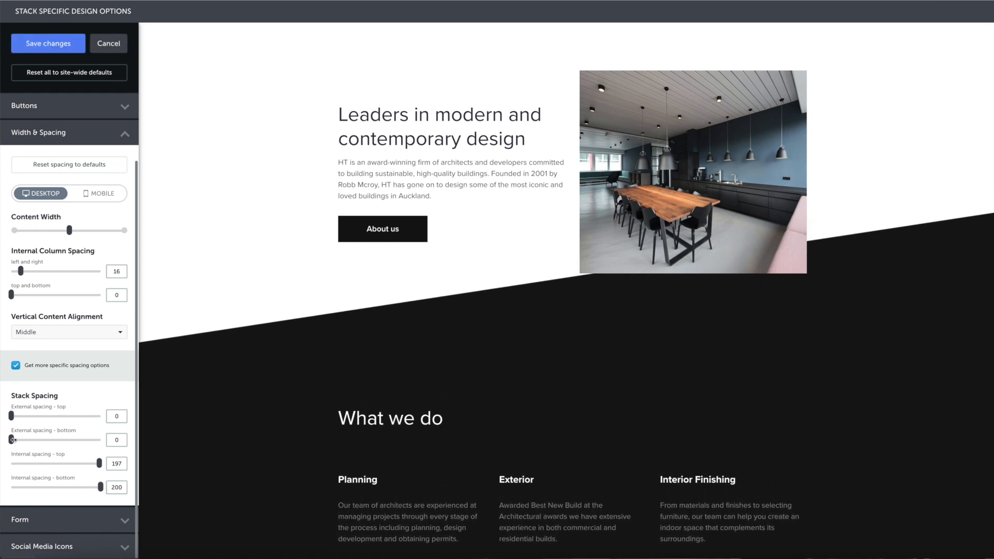
mouse_move(11, 440)
mouse_down()
mouse_move(66, 440)
mouse_move(10, 439)
mouse_up()
drag(99, 490, 65, 488)
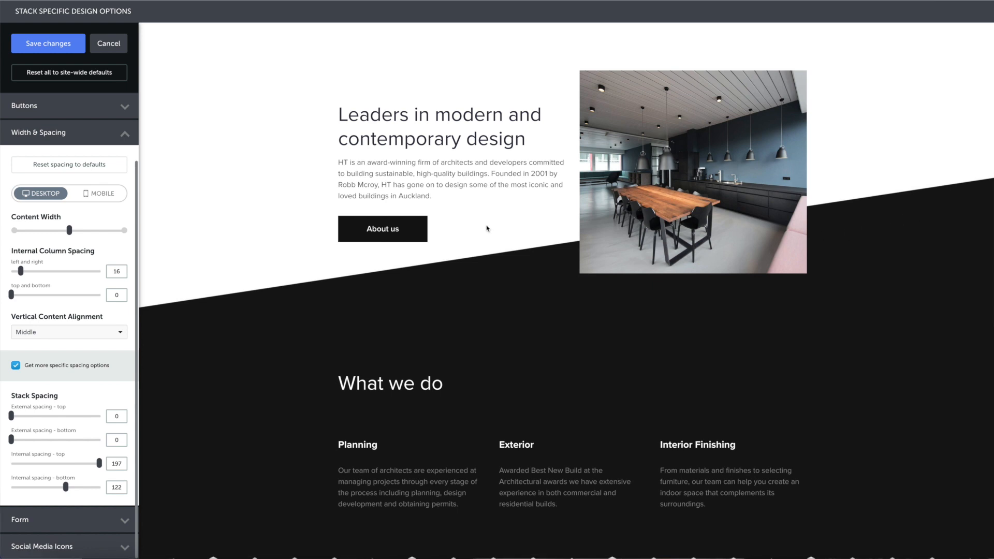
scroll(524, 240, down, 4)
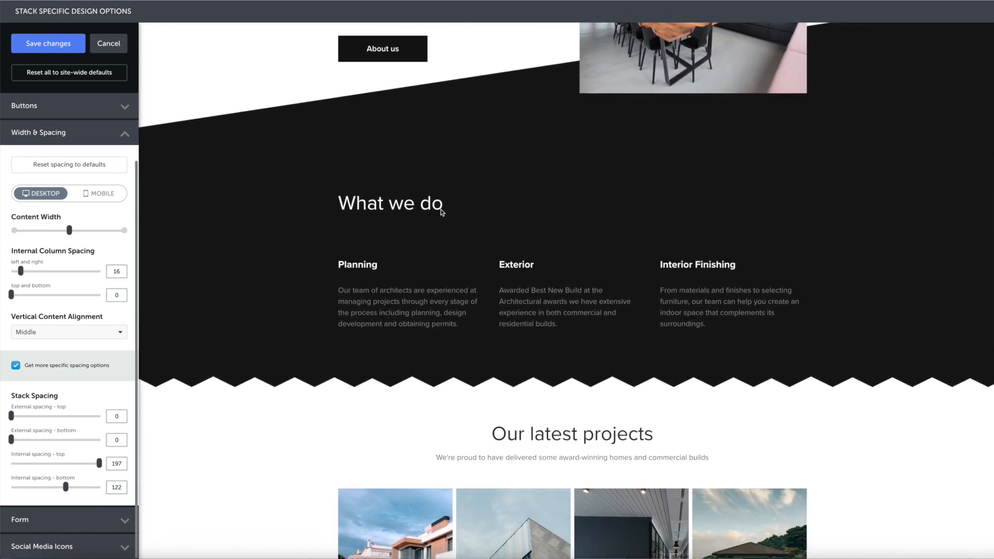
click(65, 45)
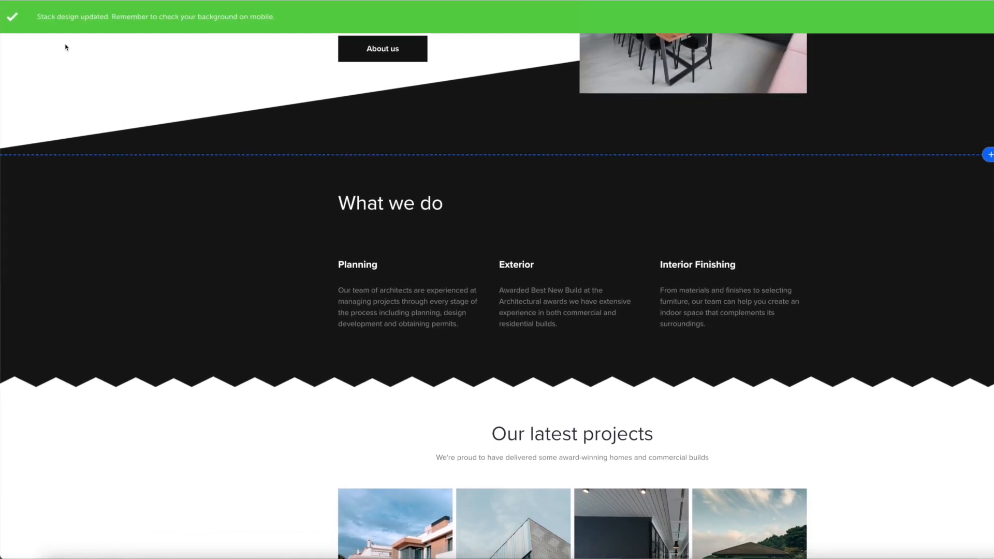
scroll(684, 273, up, 4)
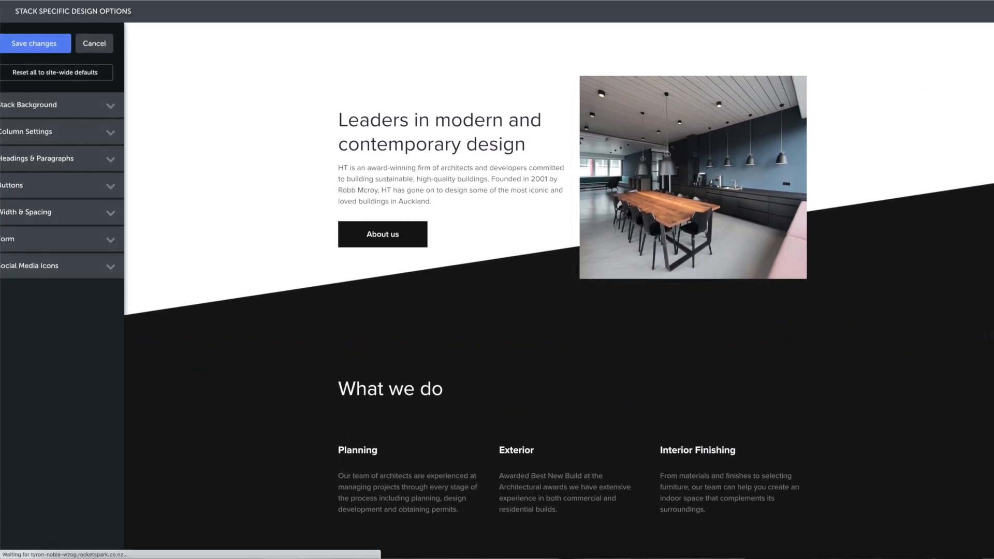
click(58, 50)
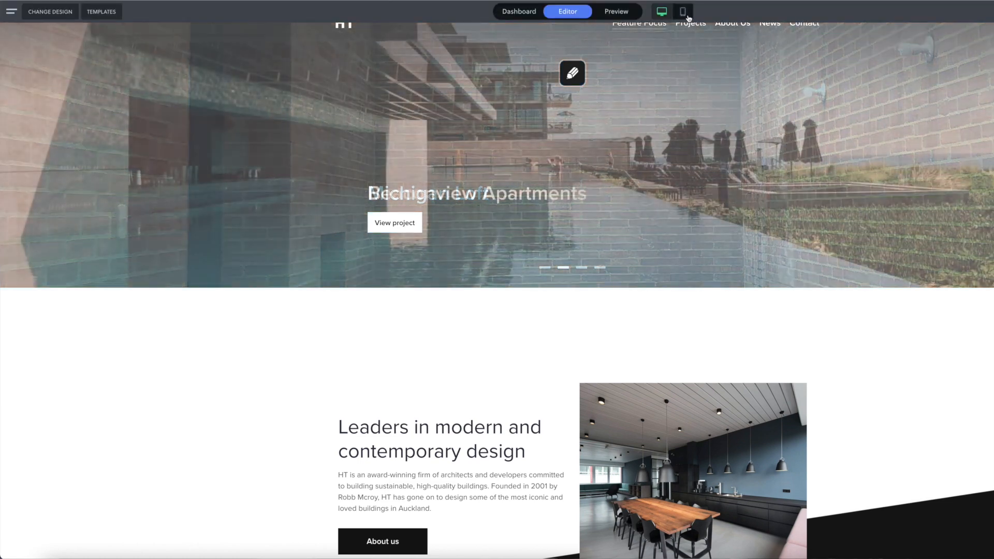
- Examine the angled and zigzag section transitions in the mobile view, and return to the desktop view
click(684, 16)
scroll(593, 183, down, 10)
scroll(595, 182, down, 10)
scroll(596, 184, up, 1)
scroll(594, 185, up, 1)
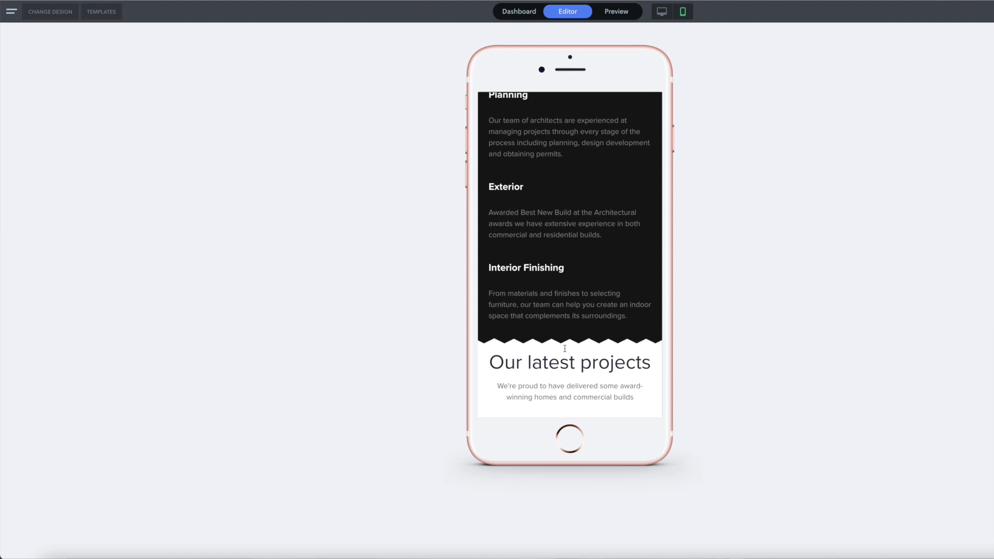
scroll(563, 348, down, 2)
scroll(562, 349, up, 12)
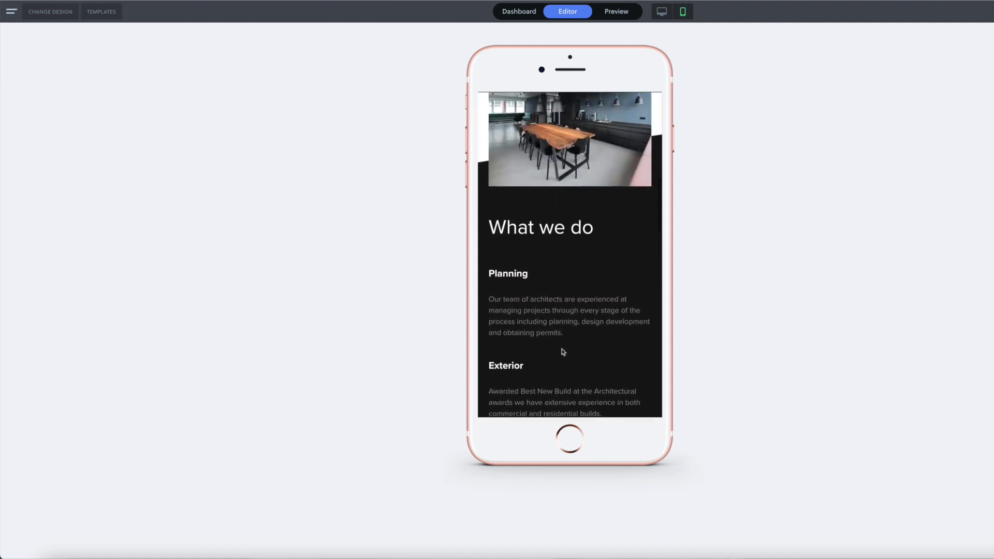
scroll(563, 350, up, 1)
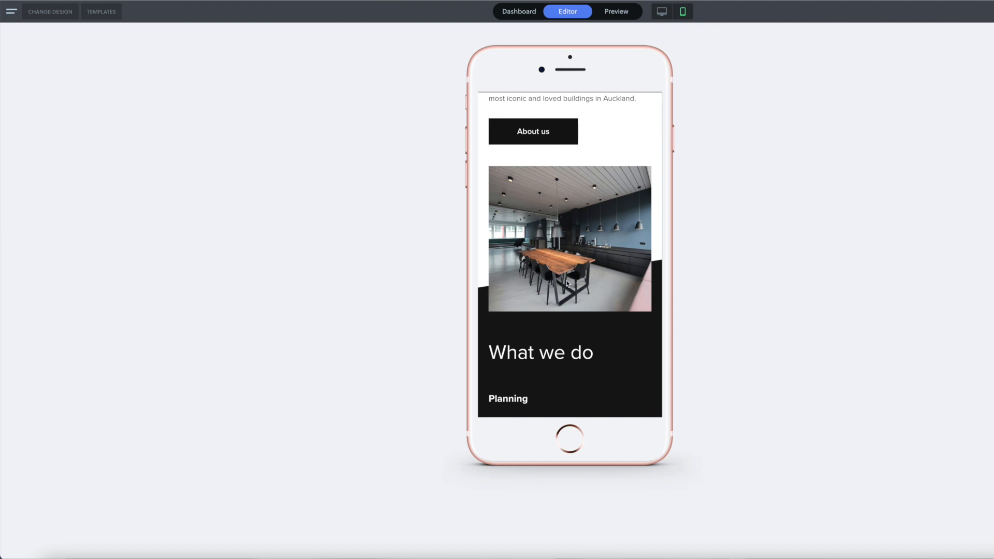
scroll(567, 284, up, 2)
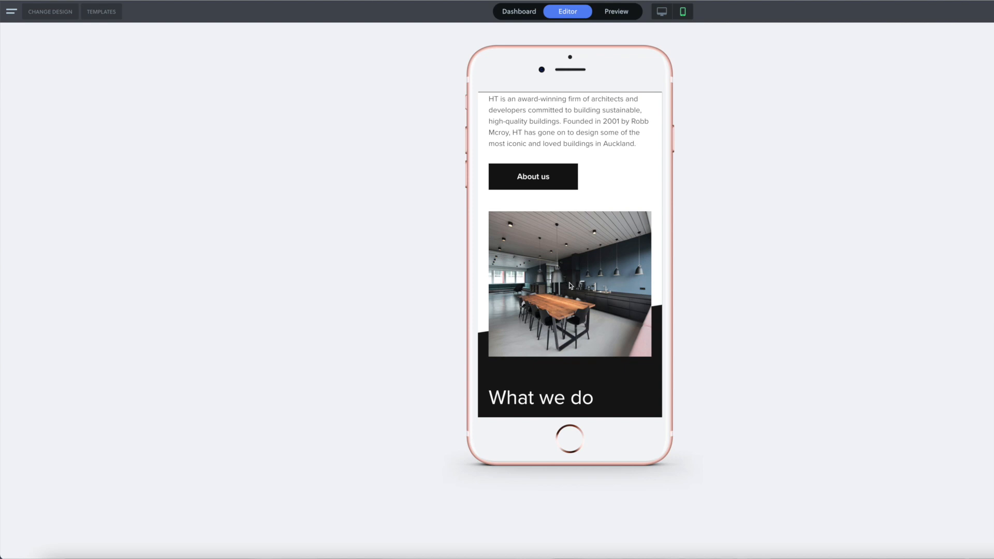
scroll(569, 284, down, 2)
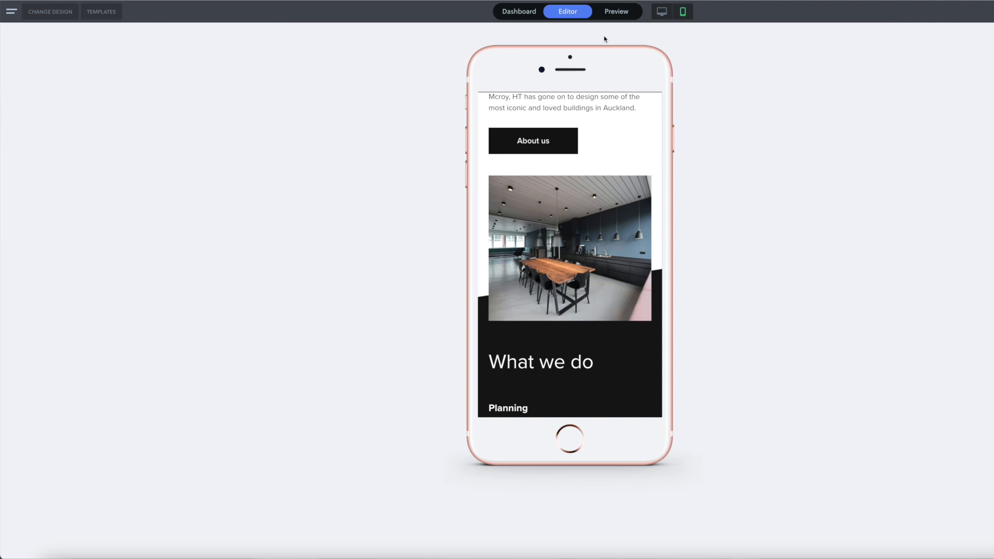
click(662, 11)
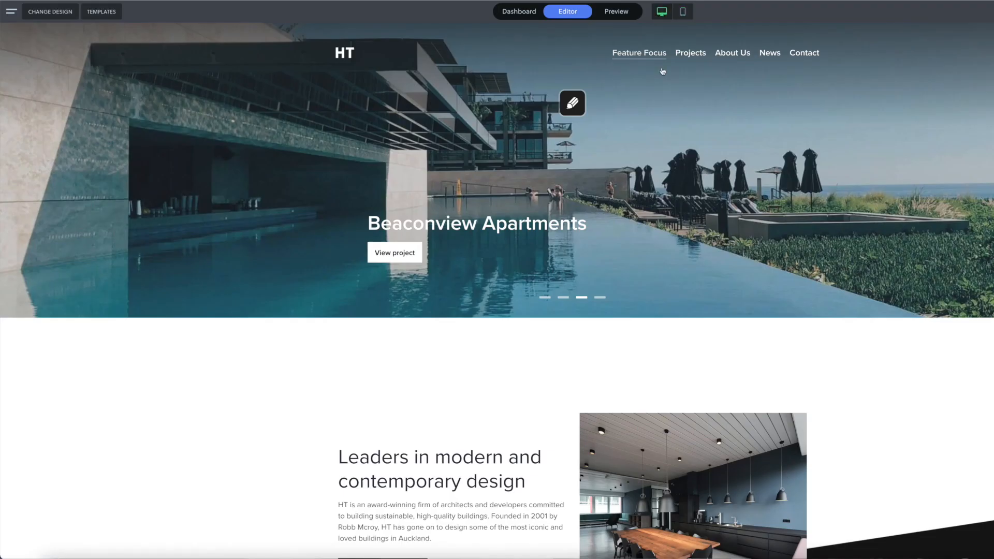
- Set the mobile top and bottom stack spacing of the Our latest projects stack to 88
scroll(703, 128, down, 3)
scroll(699, 127, down, 3)
scroll(720, 161, down, 2)
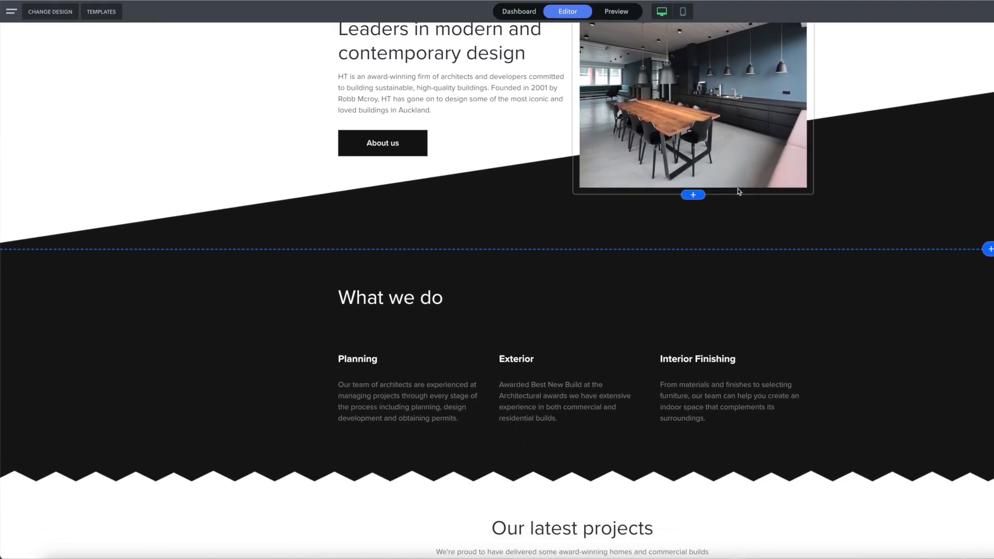
scroll(922, 228, down, 2)
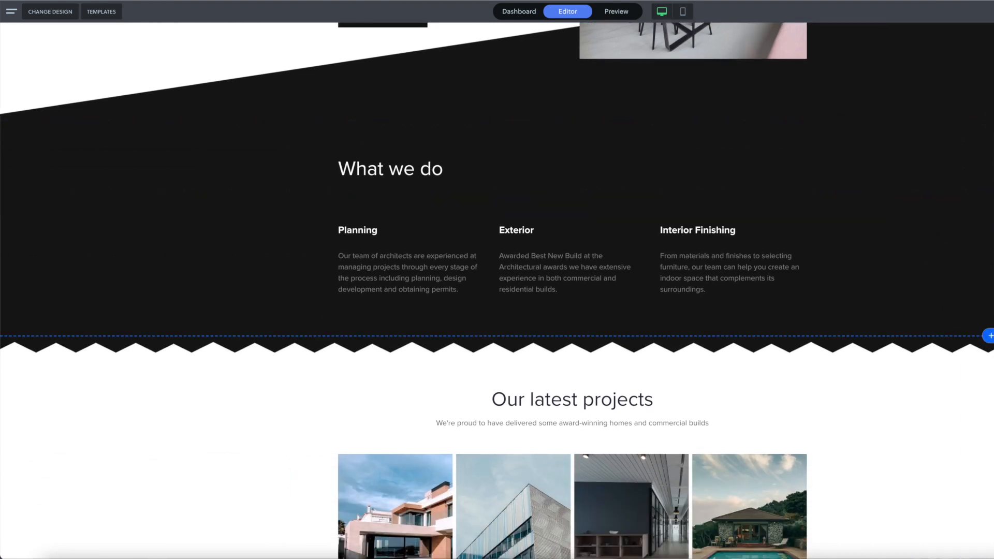
scroll(497, 290, down, 1)
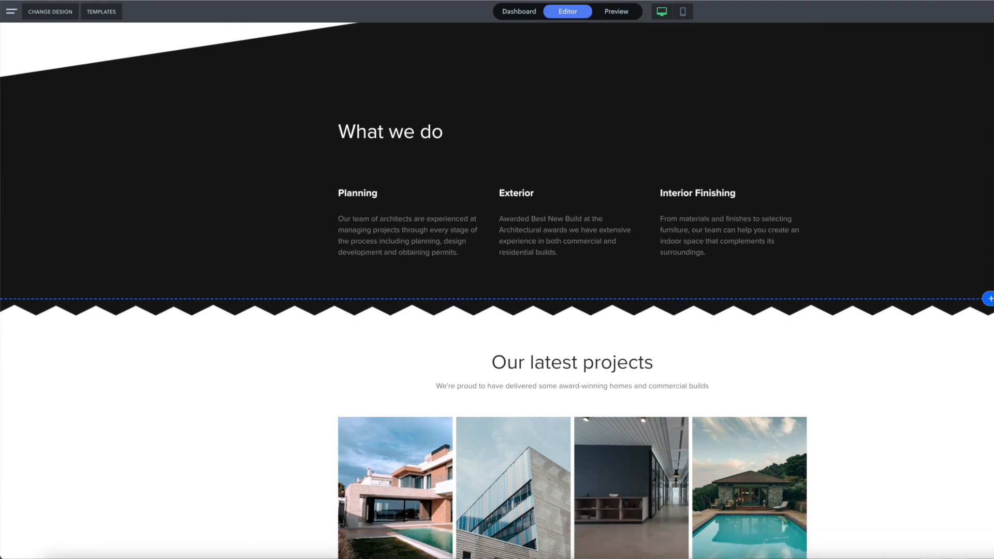
click(991, 160)
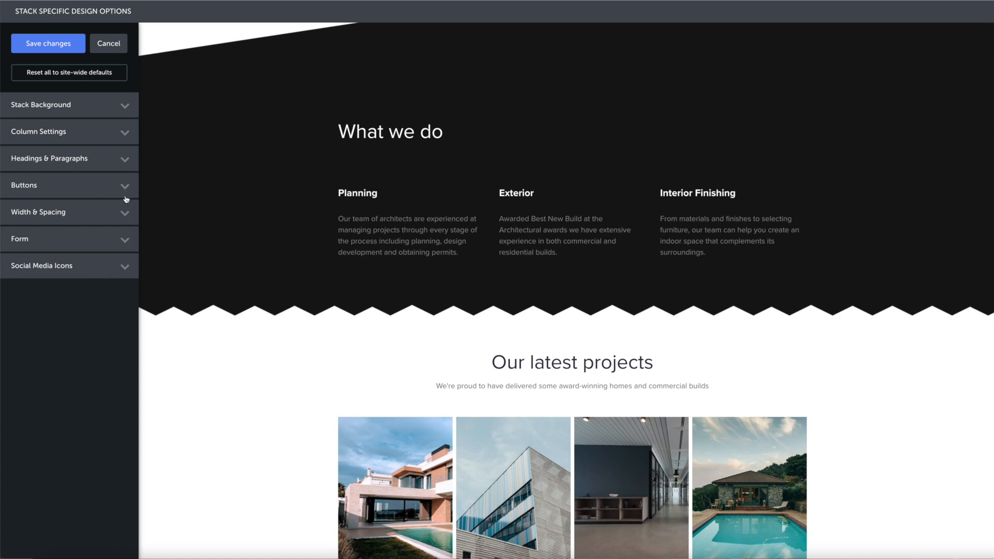
click(125, 215)
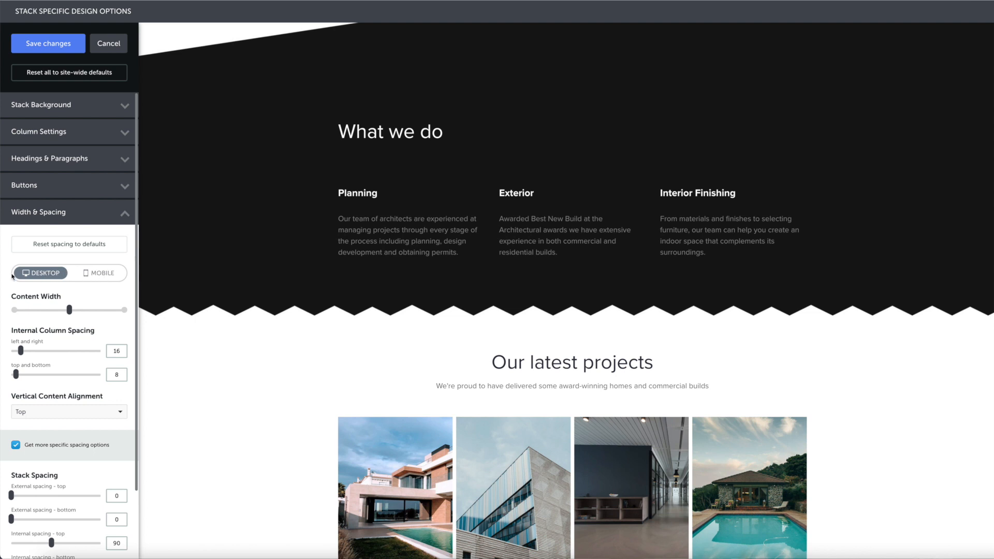
click(109, 273)
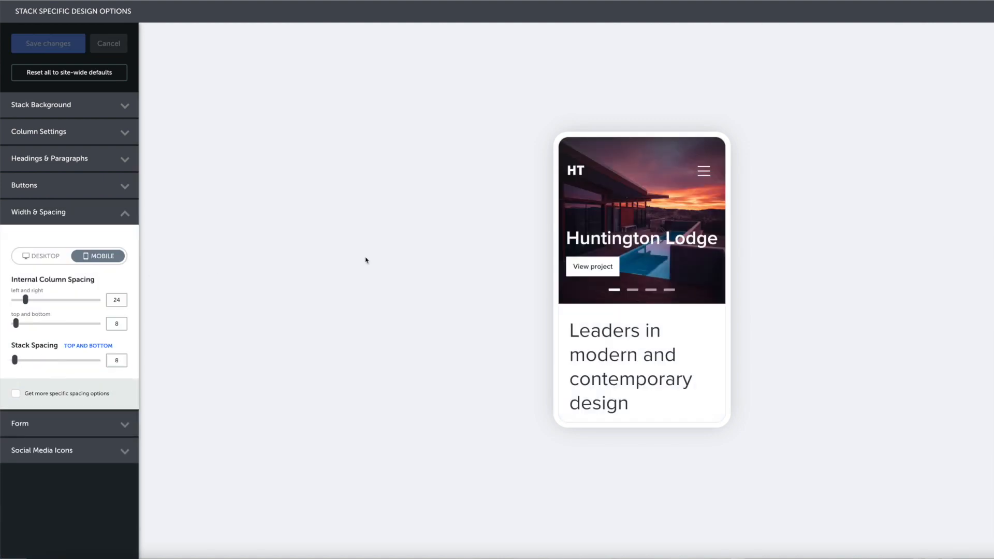
scroll(637, 300, down, 10)
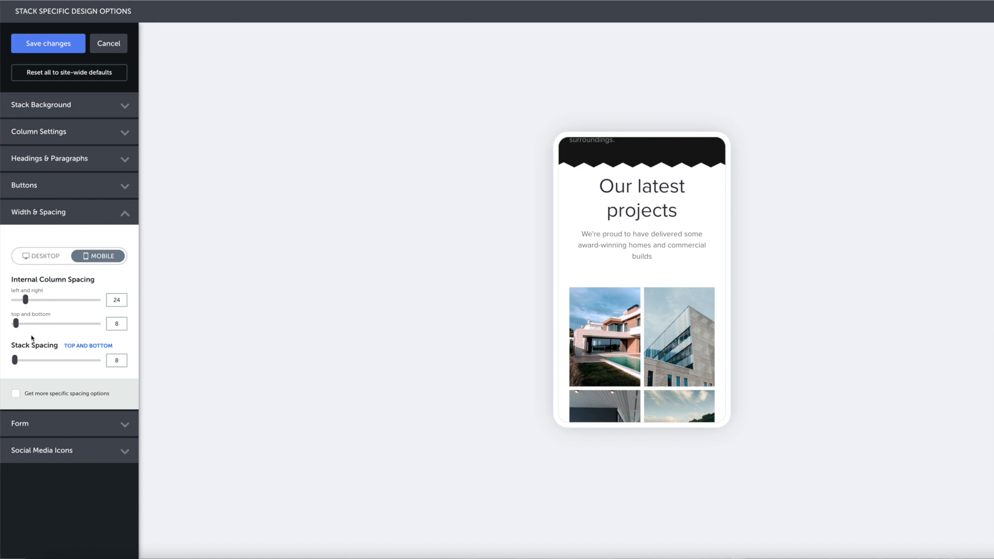
drag(15, 361, 38, 361)
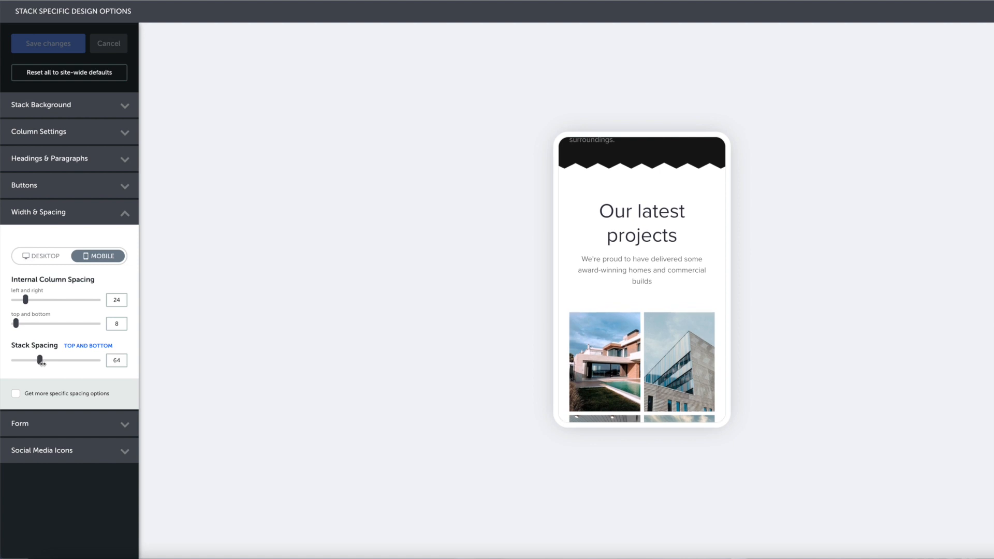
drag(40, 364, 53, 368)
- Examine the spacing around the zigzag and angled section transitions in the mobile preview
scroll(663, 261, up, 4)
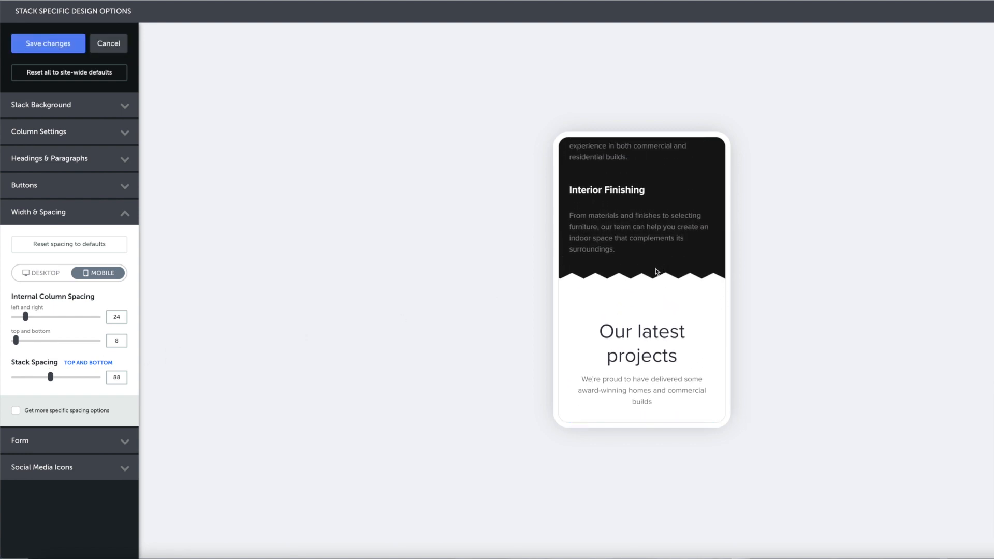
scroll(659, 271, down, 1)
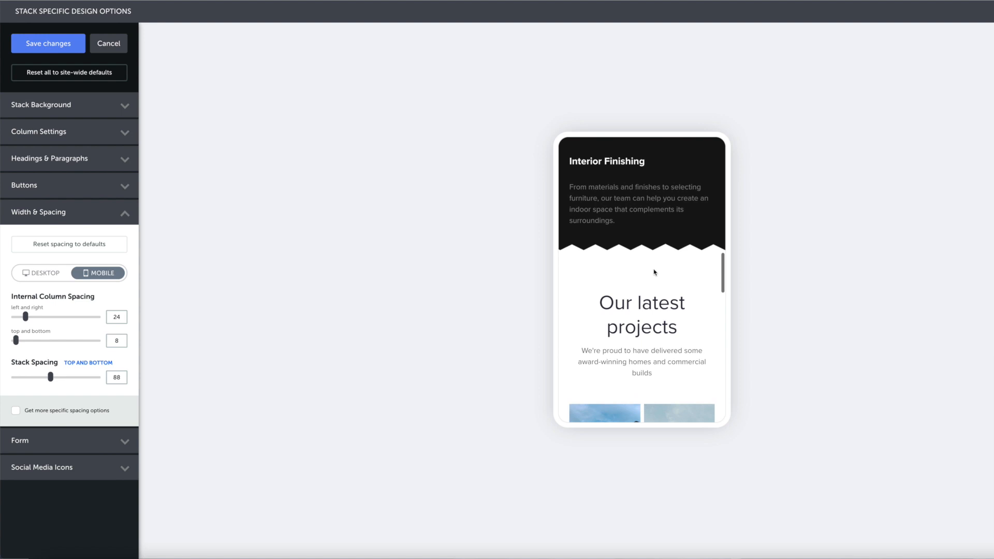
scroll(656, 273, up, 6)
scroll(653, 272, up, 10)
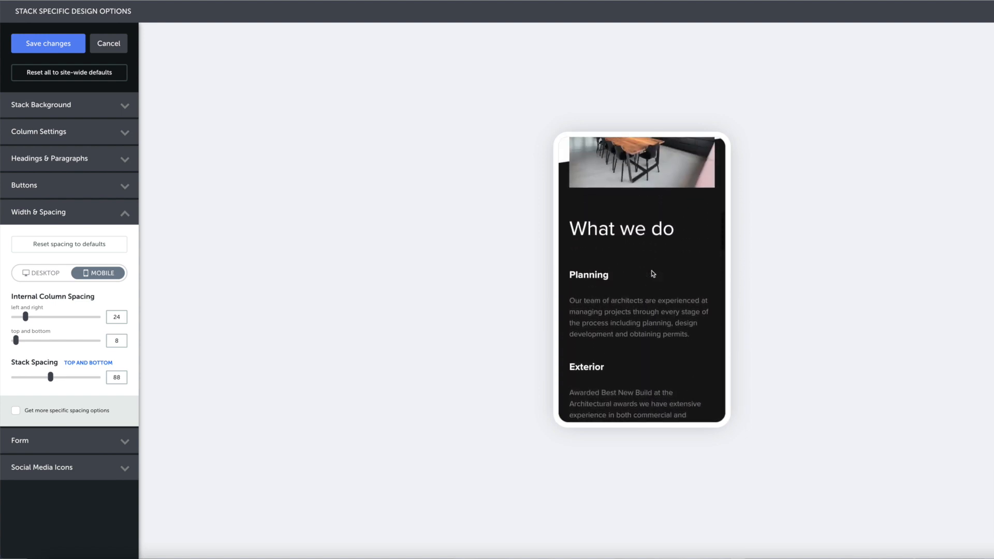
scroll(651, 274, down, 7)
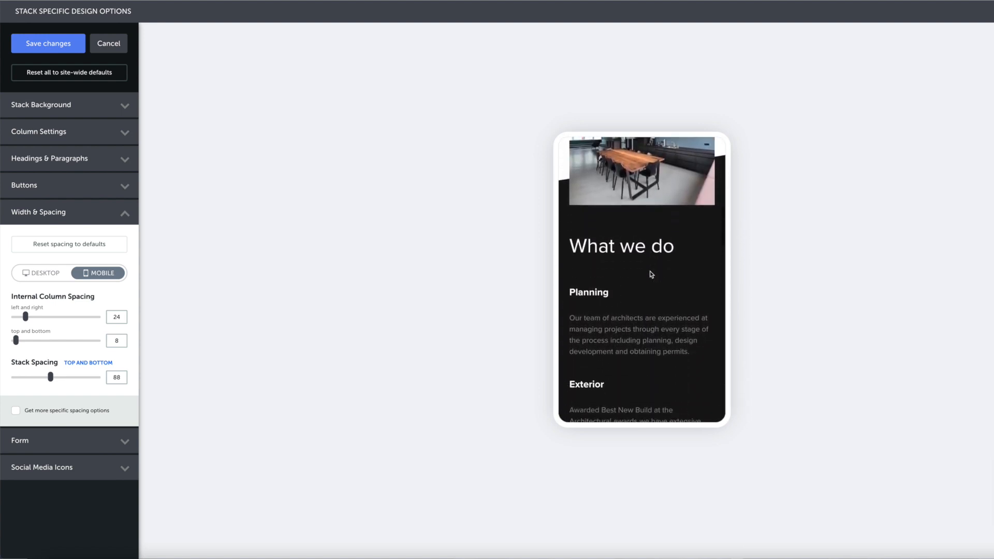
scroll(650, 273, down, 8)
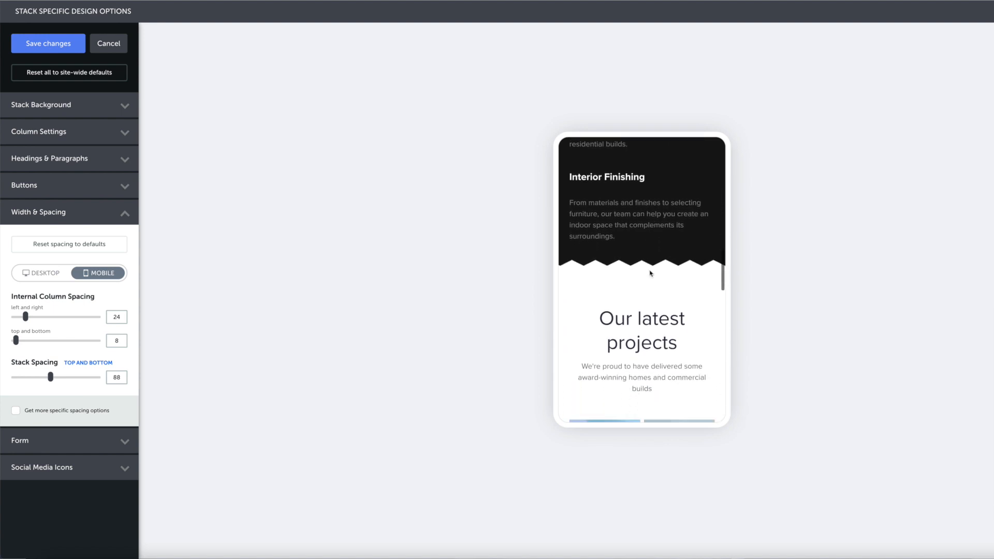
scroll(651, 273, down, 2)
scroll(653, 274, up, 6)
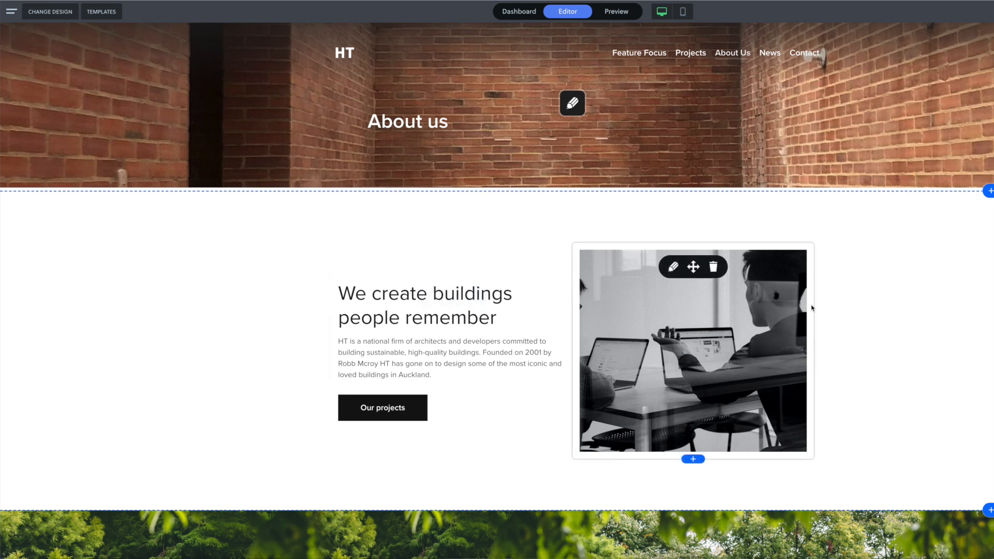
- Examine the About us page's stack with a layered text panel over the garden photo background
scroll(823, 308, down, 5)
scroll(822, 306, down, 2)
scroll(823, 305, up, 6)
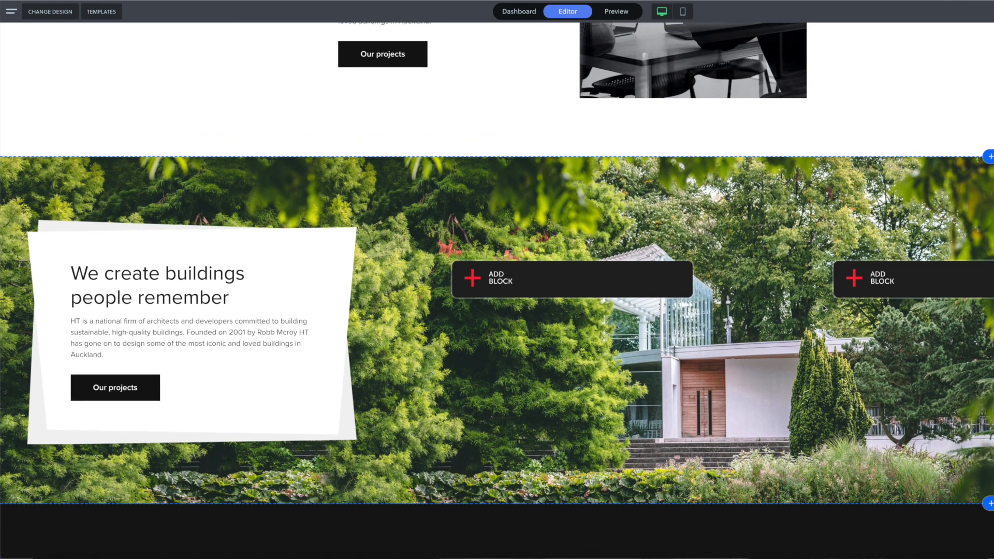
scroll(806, 306, up, 1)
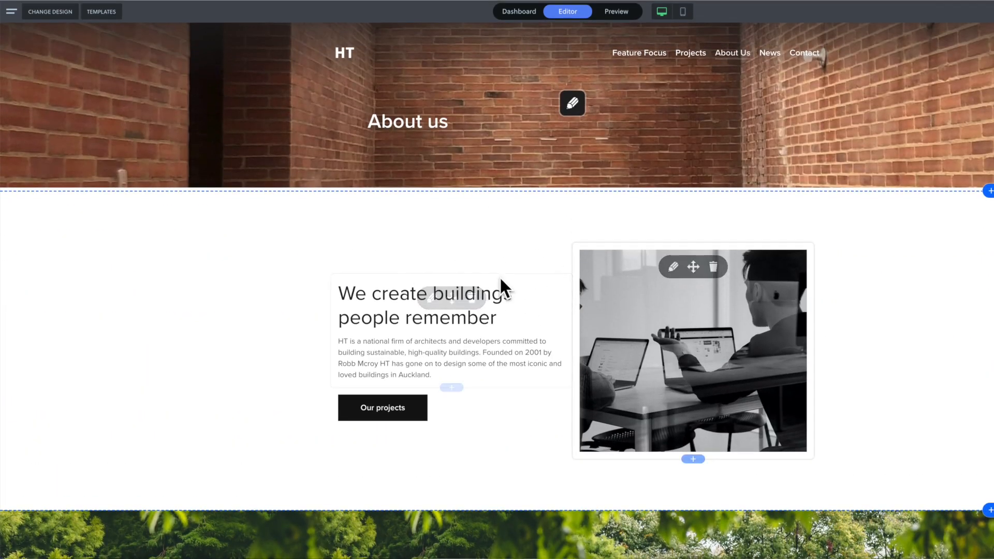
scroll(699, 316, down, 1)
scroll(729, 313, down, 5)
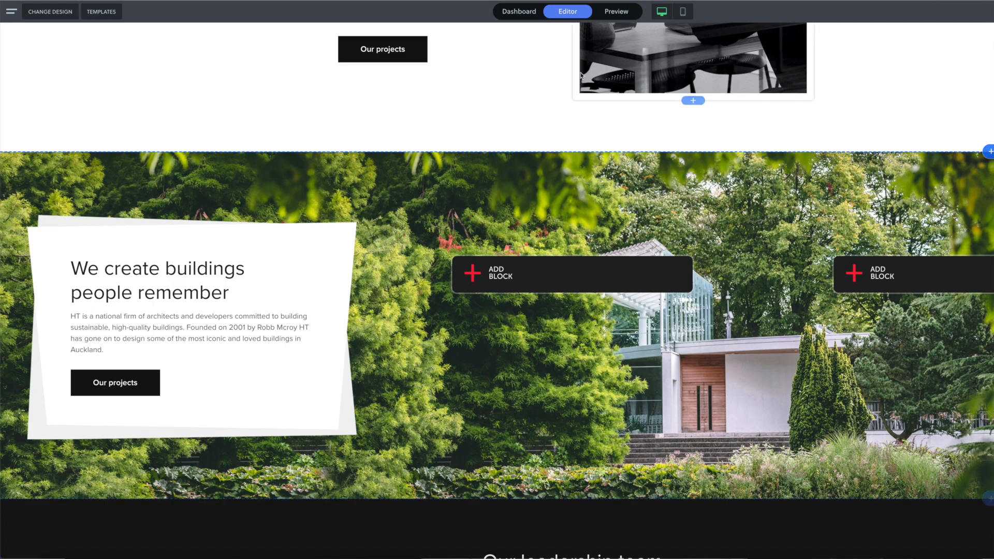
- Preview the About us page and examine the irregular white panel behind the text over the garden photo
click(629, 12)
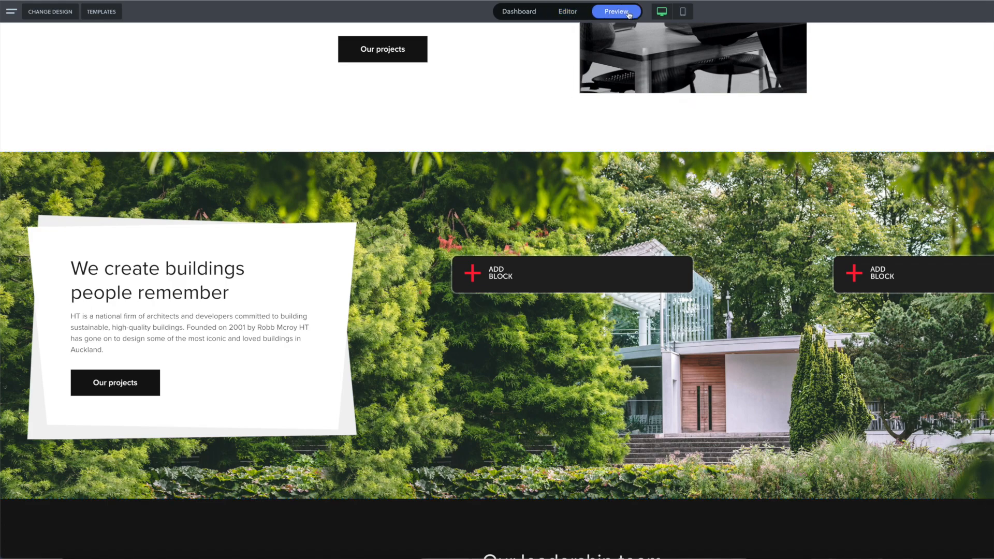
scroll(570, 221, down, 7)
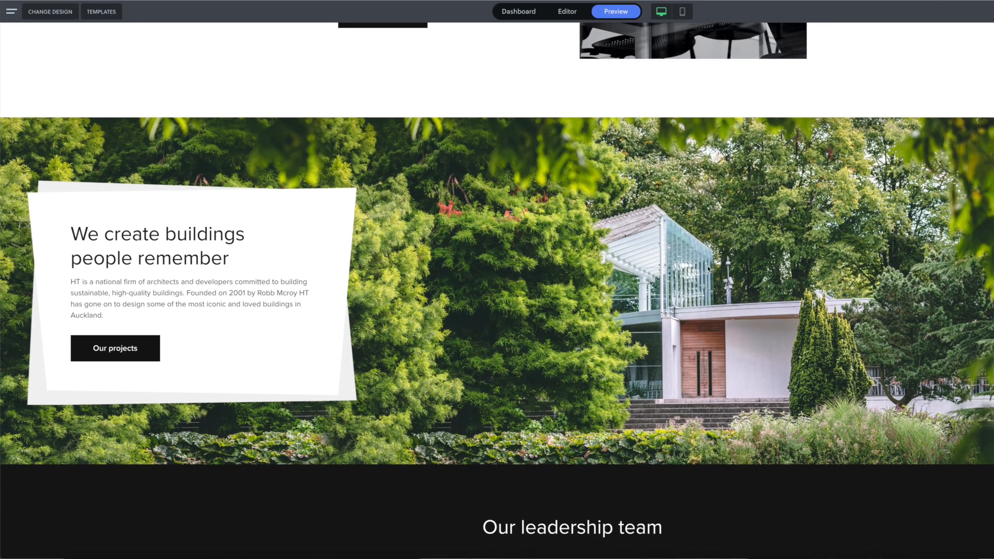
scroll(751, 276, down, 1)
scroll(751, 276, up, 2)
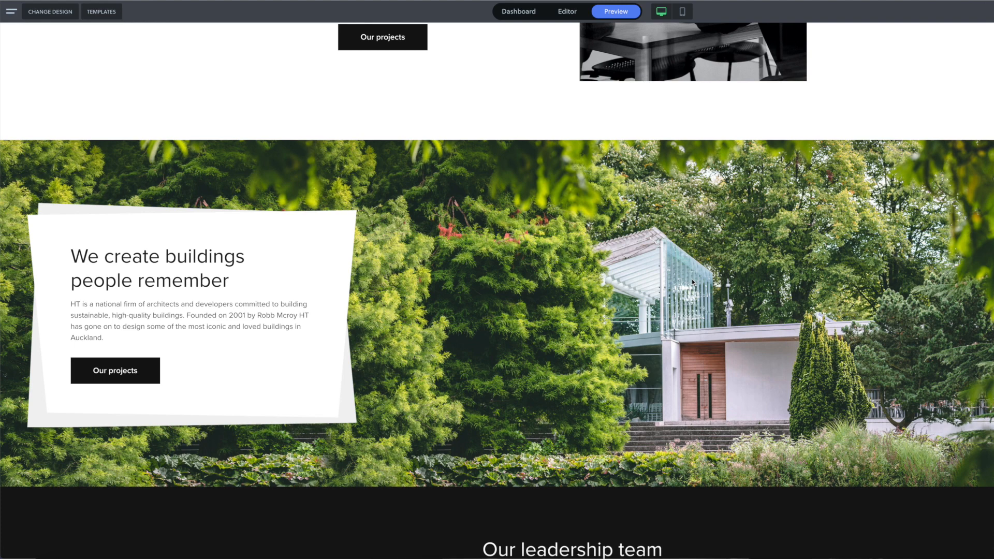
scroll(703, 284, down, 1)
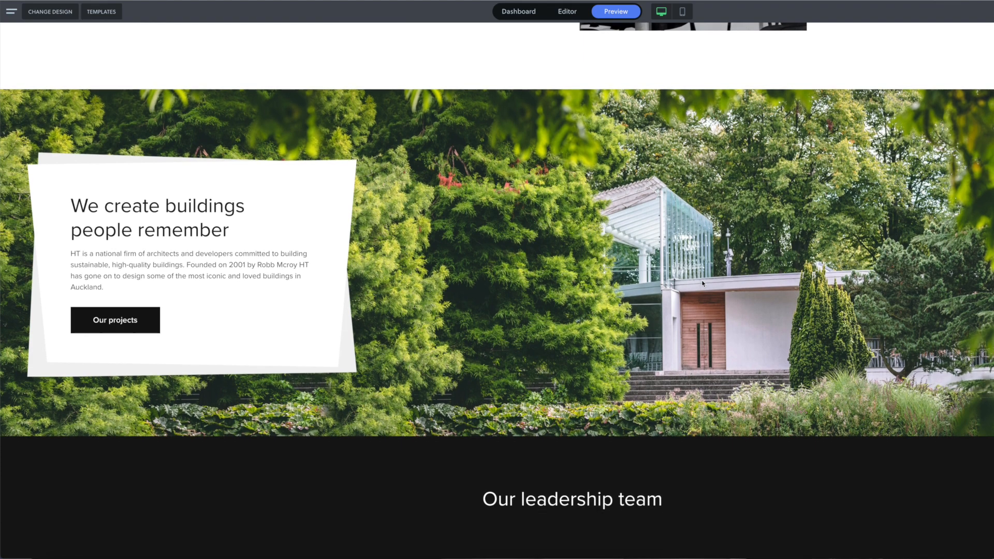
scroll(727, 284, up, 1)
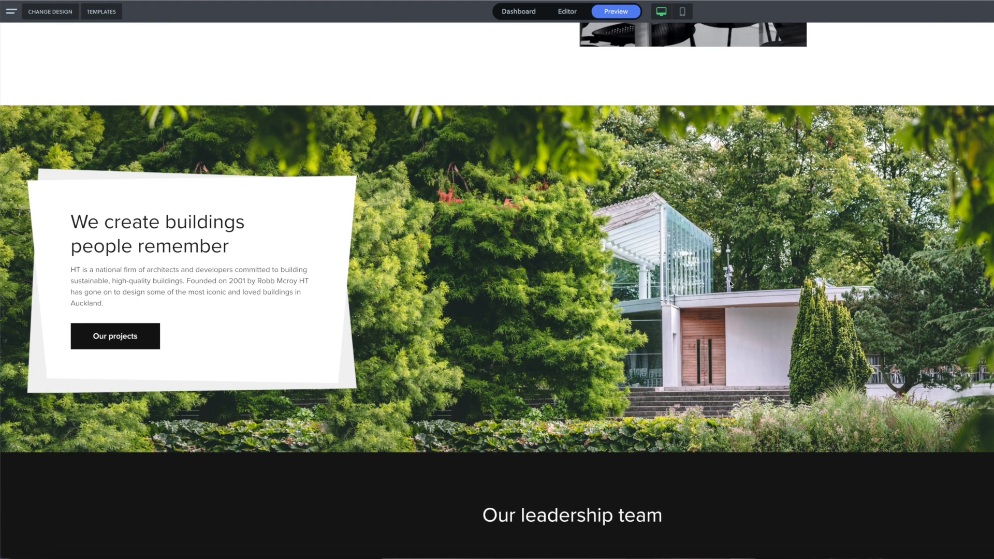
scroll(730, 283, up, 1)
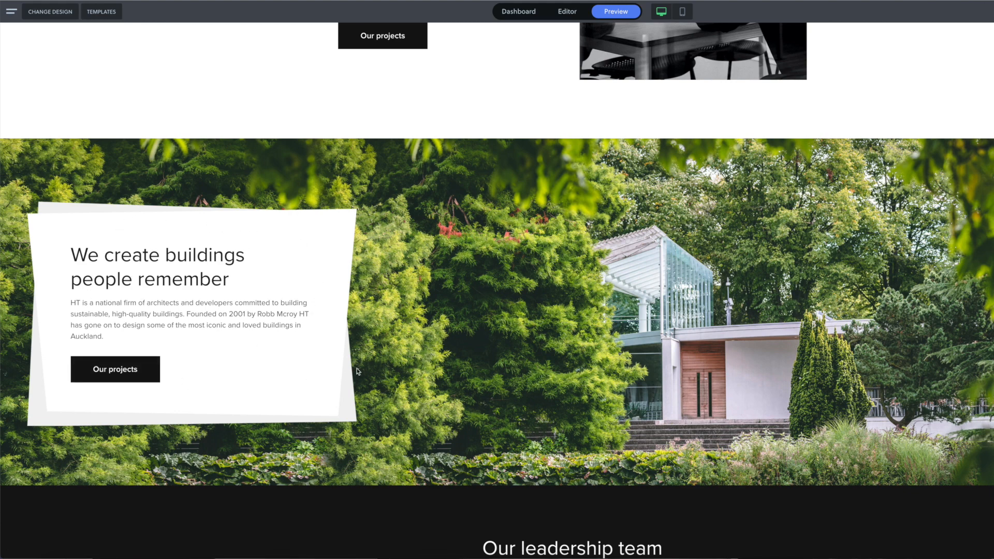
drag(69, 253, 273, 361)
click(332, 303)
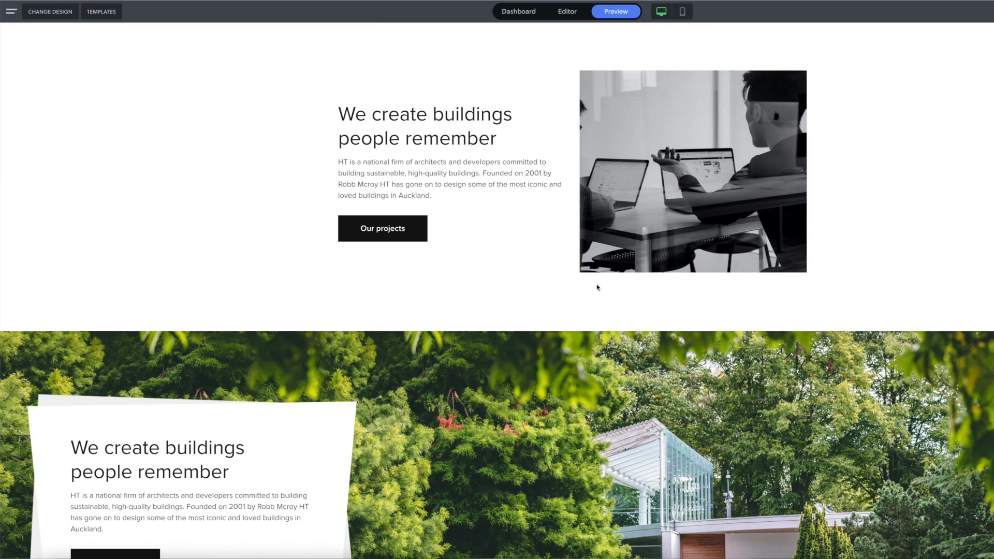
- Return to editing and add a blank 3 column stack directly above the garden photo stack
click(567, 11)
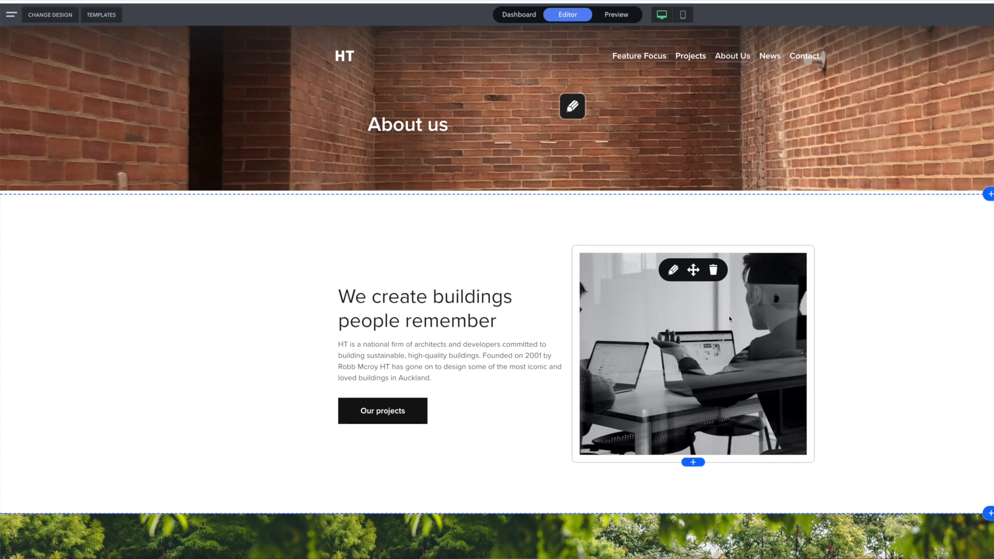
scroll(679, 310, down, 6)
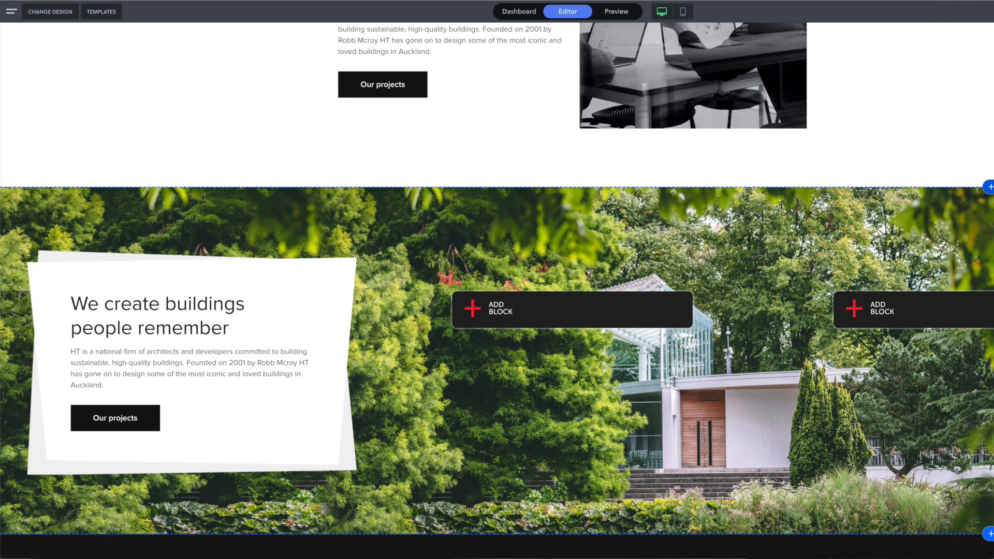
click(990, 534)
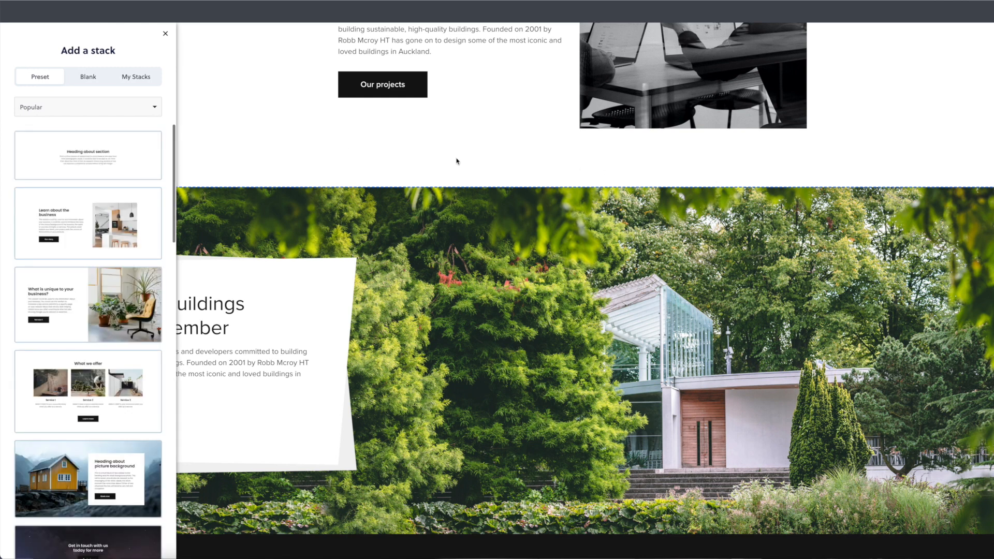
click(89, 78)
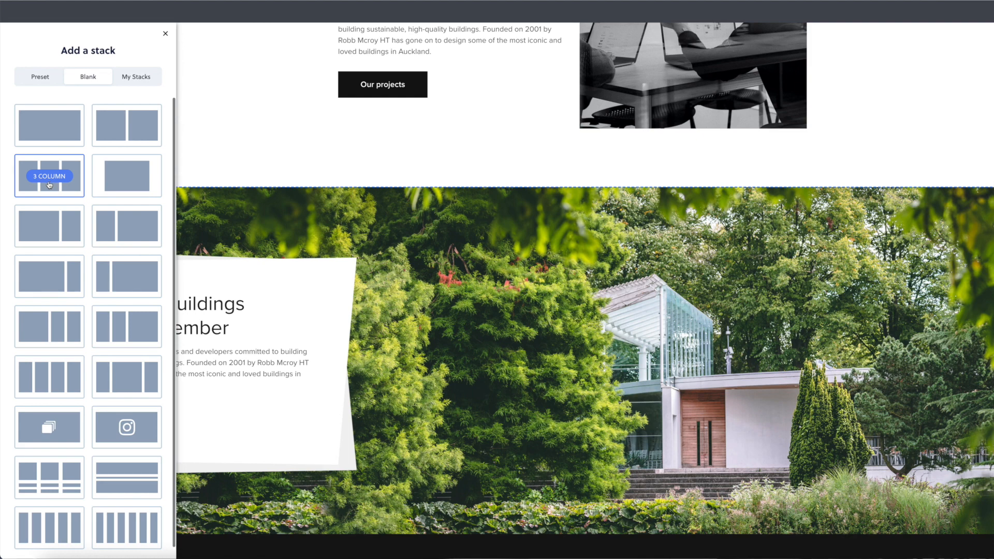
click(50, 179)
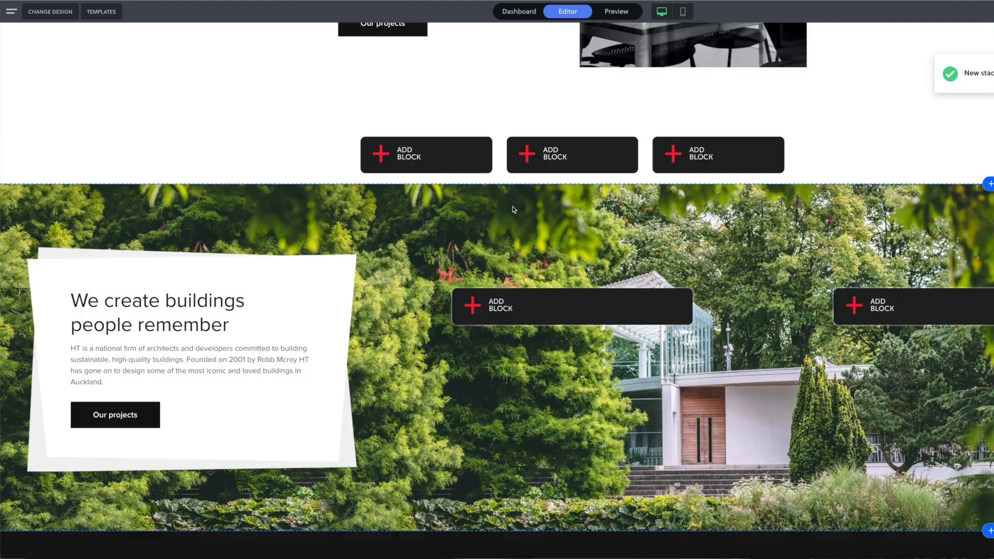
- Upload Feature-Focus-stack-BG-v1.jpg as the background image of the new three-column stack
scroll(514, 209, up, 3)
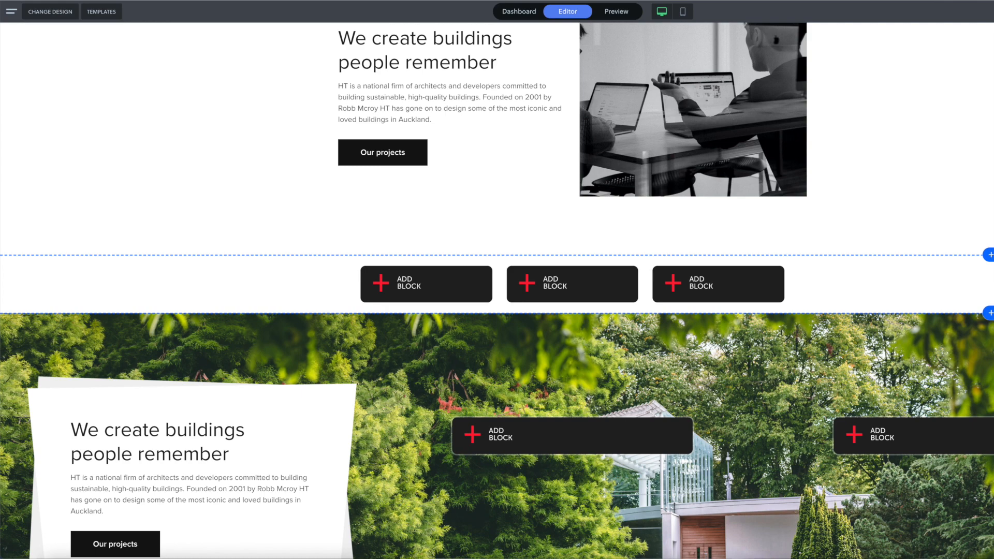
click(993, 284)
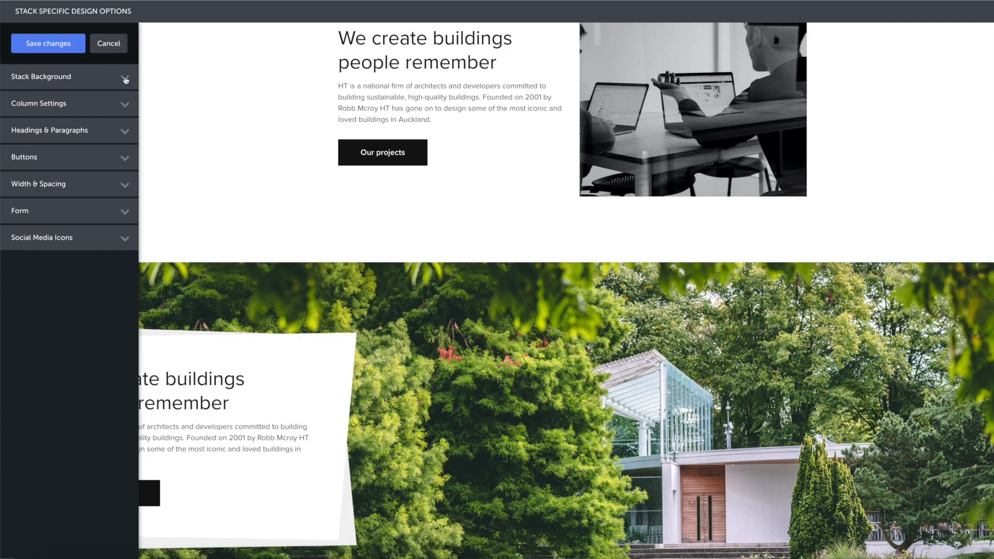
click(126, 80)
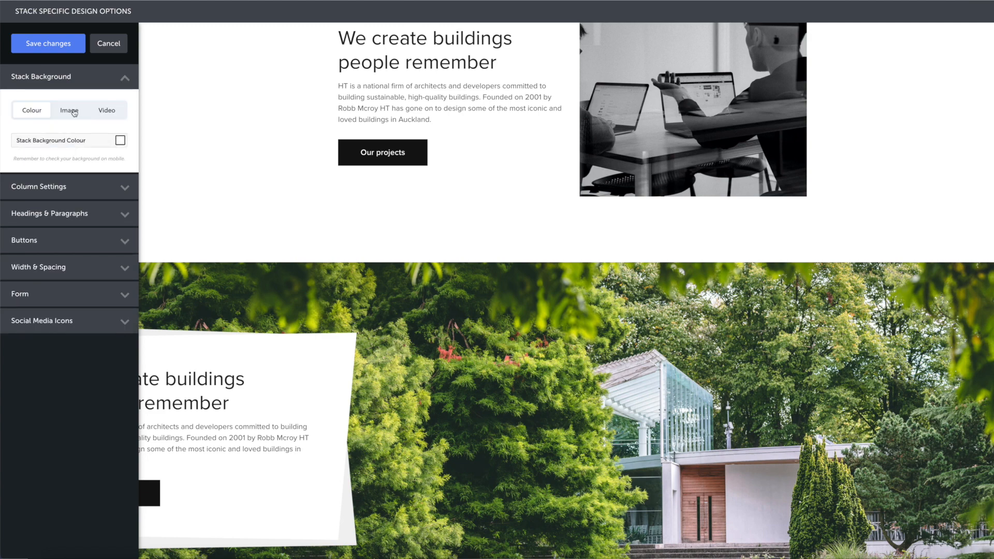
click(69, 111)
click(72, 197)
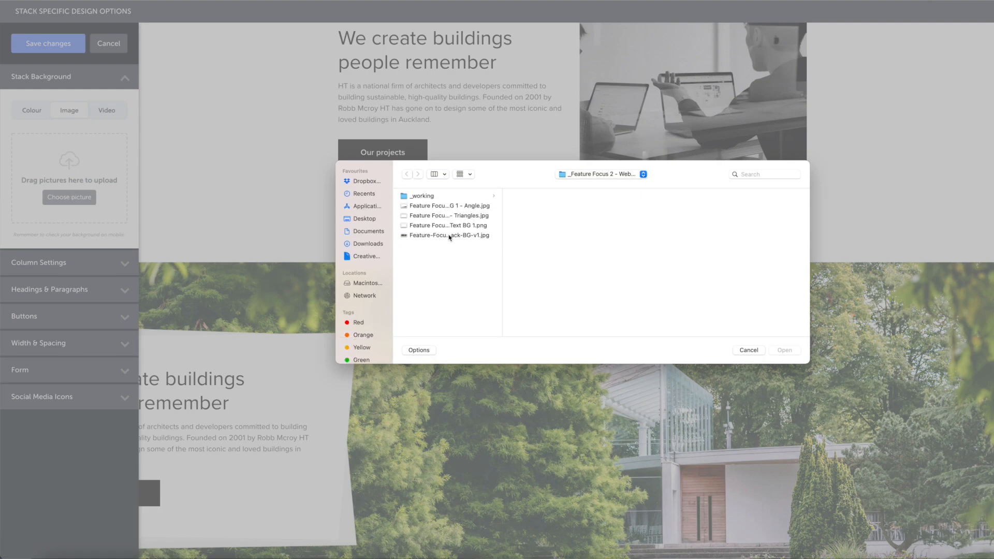
click(449, 236)
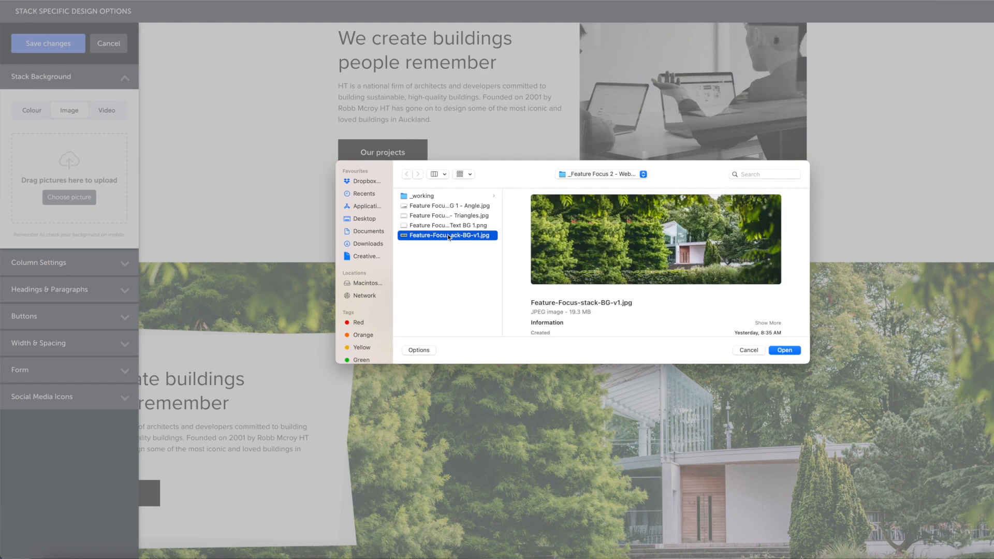
click(785, 351)
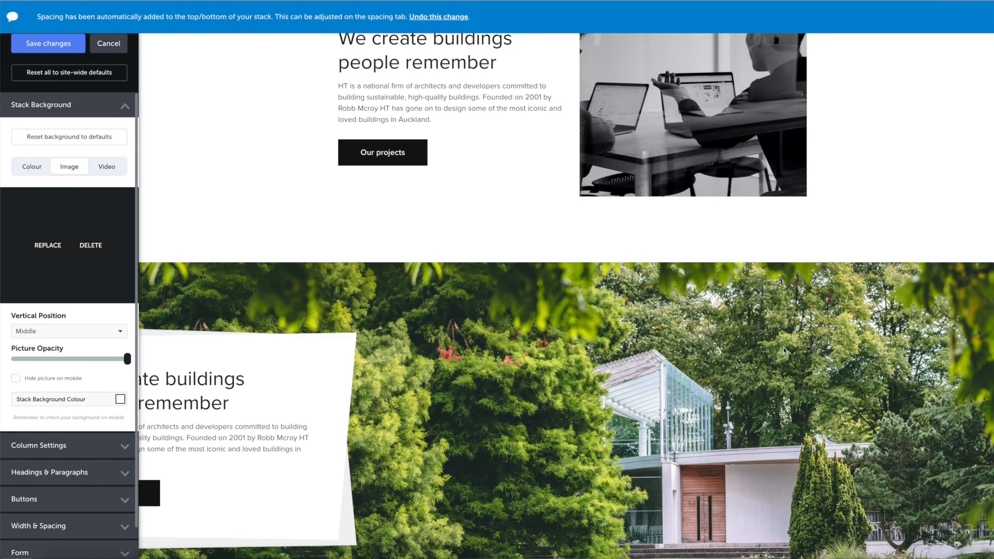
- Save the new three-column stack's background and move the stack directly below the About us banner
scroll(780, 346, up, 1)
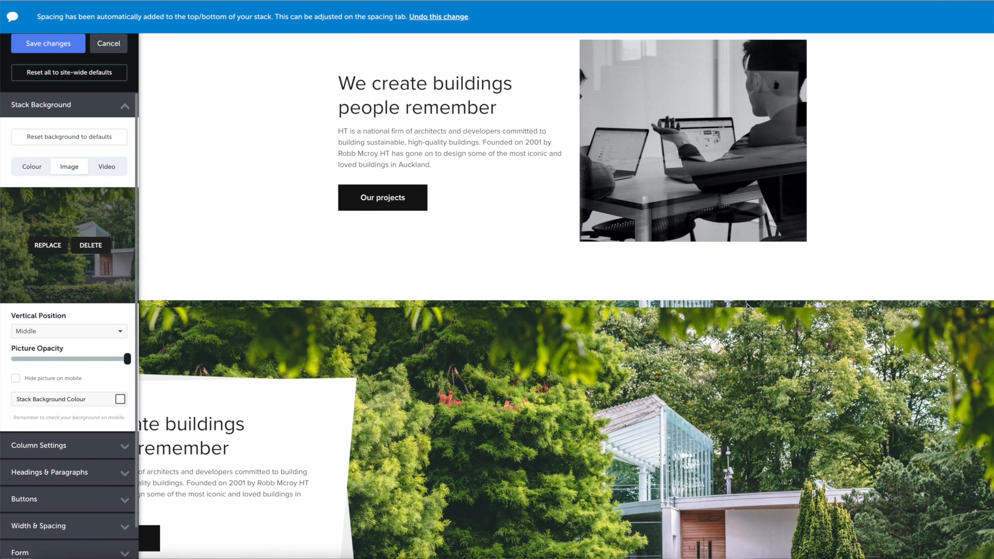
scroll(746, 304, up, 3)
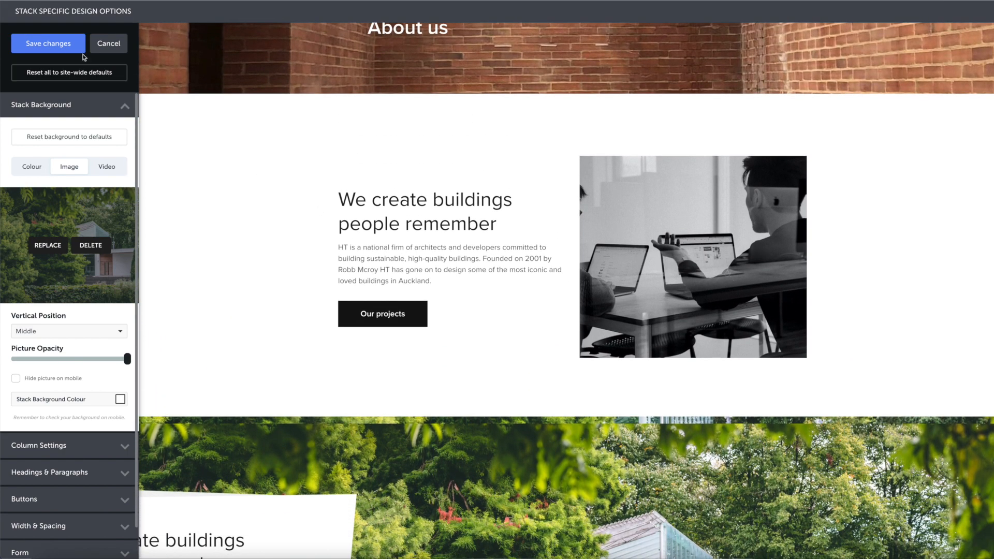
click(81, 50)
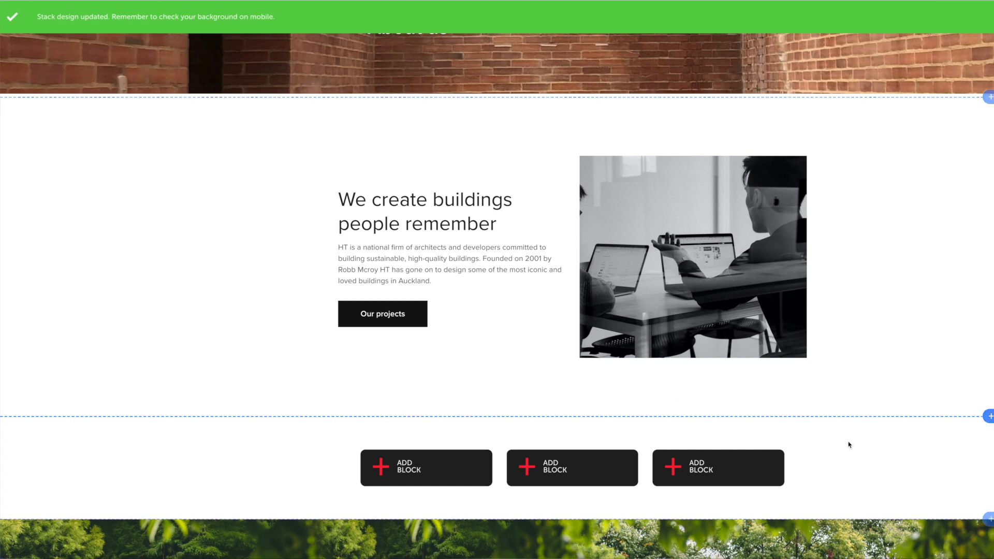
drag(498, 467, 498, 149)
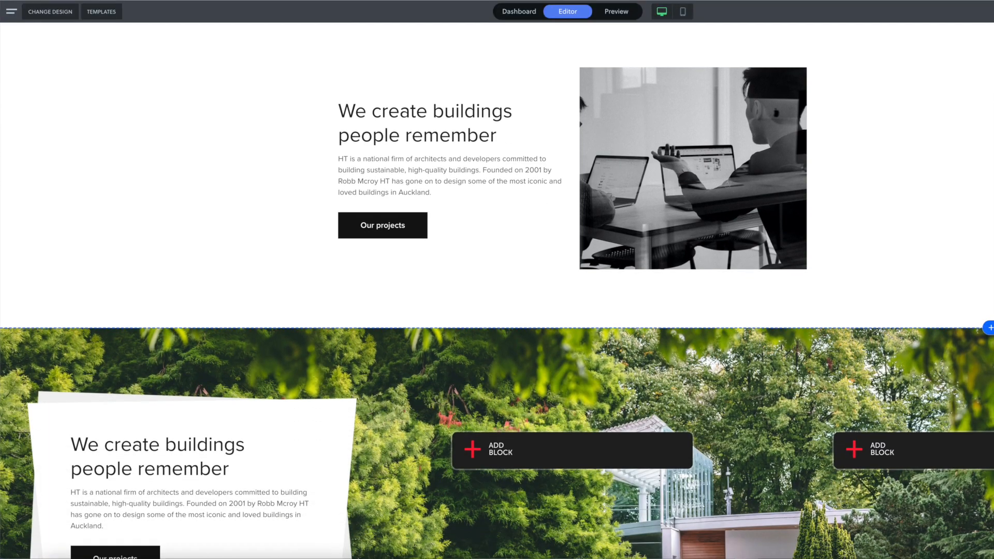
scroll(497, 233, up, 1)
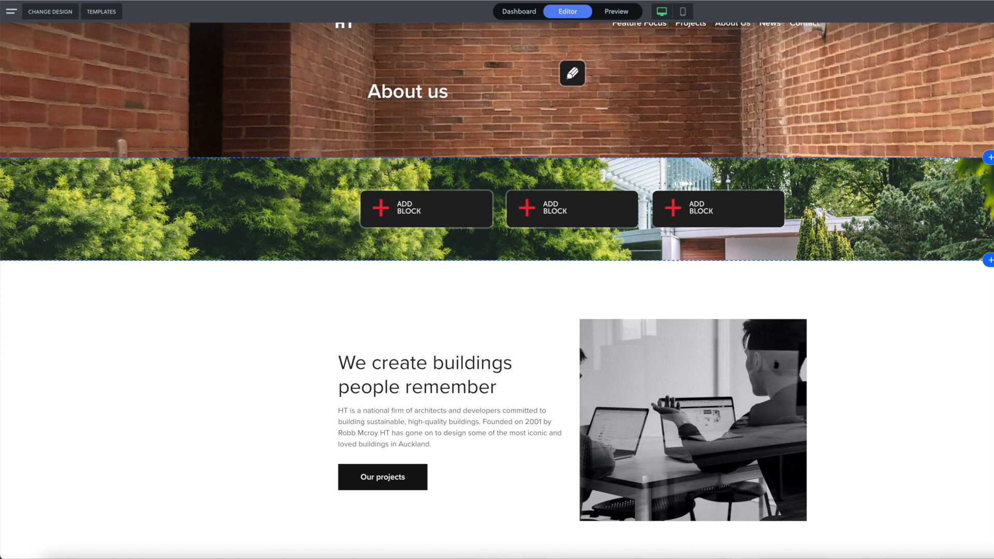
- Set the new garden stack's top-and-bottom stack spacing to 200 and internal column spacing to 5 left/right and 0 top/bottom, and save
click(988, 212)
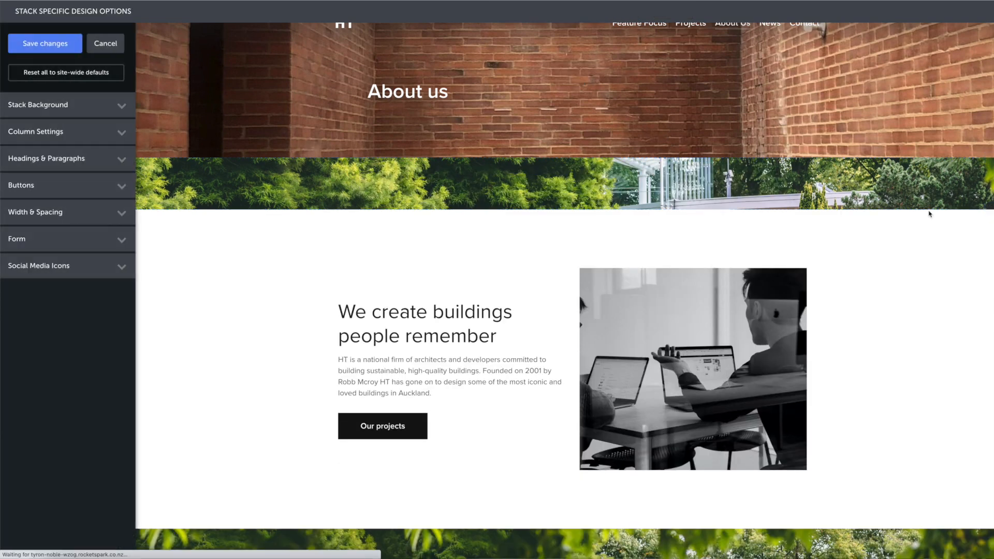
click(125, 213)
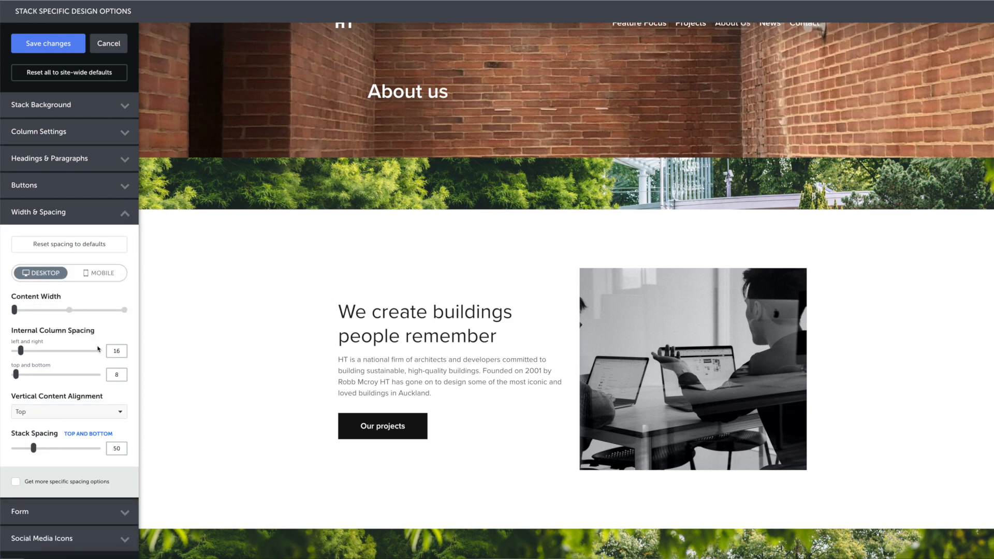
drag(34, 449, 101, 448)
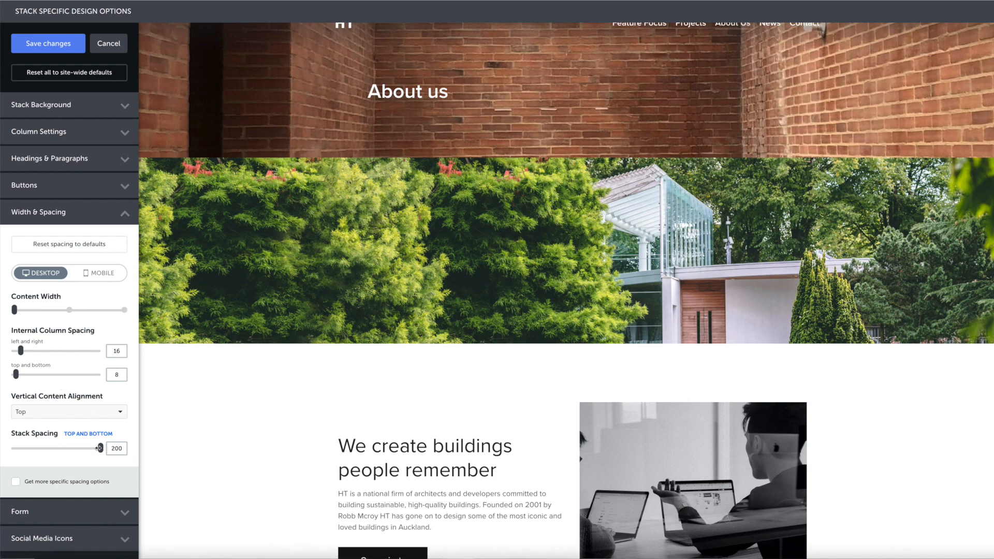
drag(99, 449, 83, 449)
drag(16, 374, 78, 379)
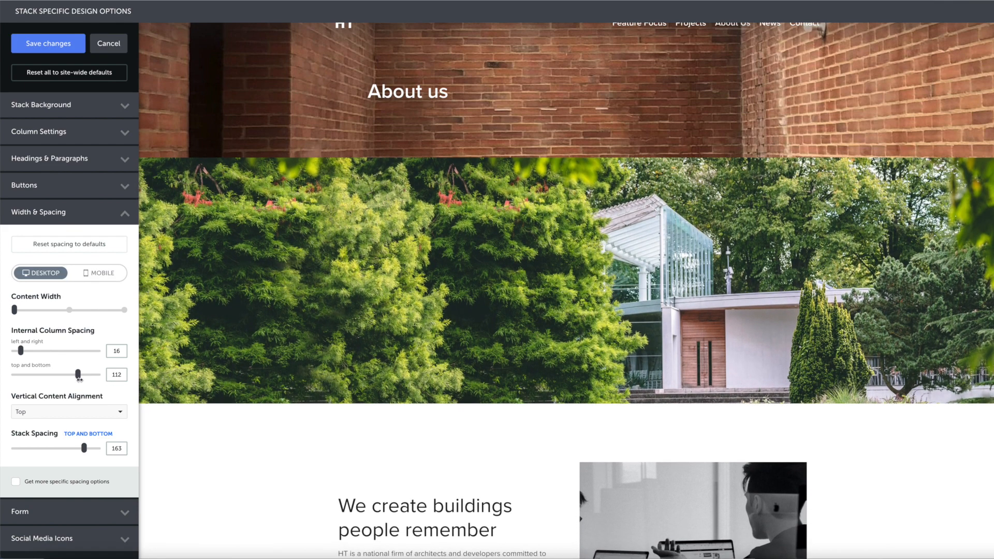
drag(79, 379, 11, 378)
drag(82, 445, 102, 448)
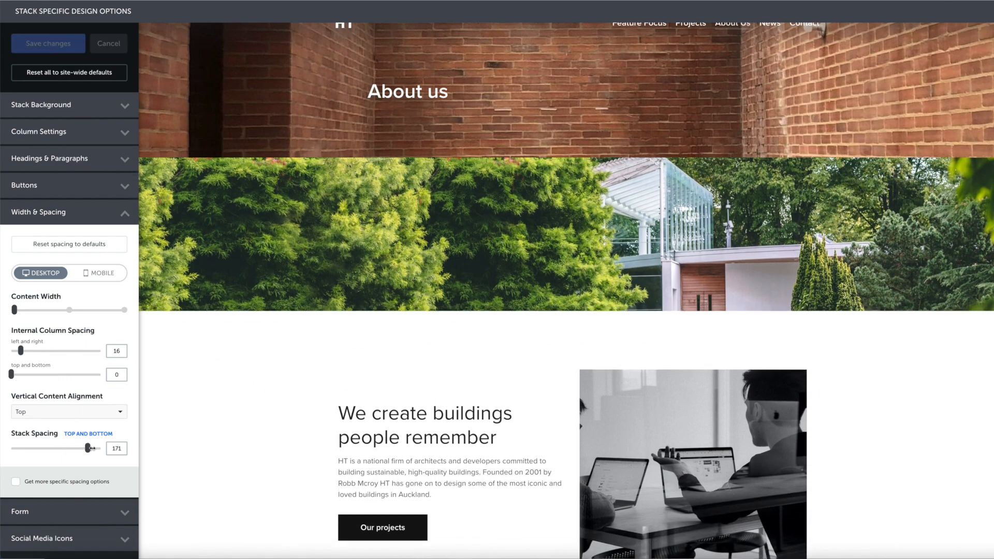
drag(21, 350, 17, 350)
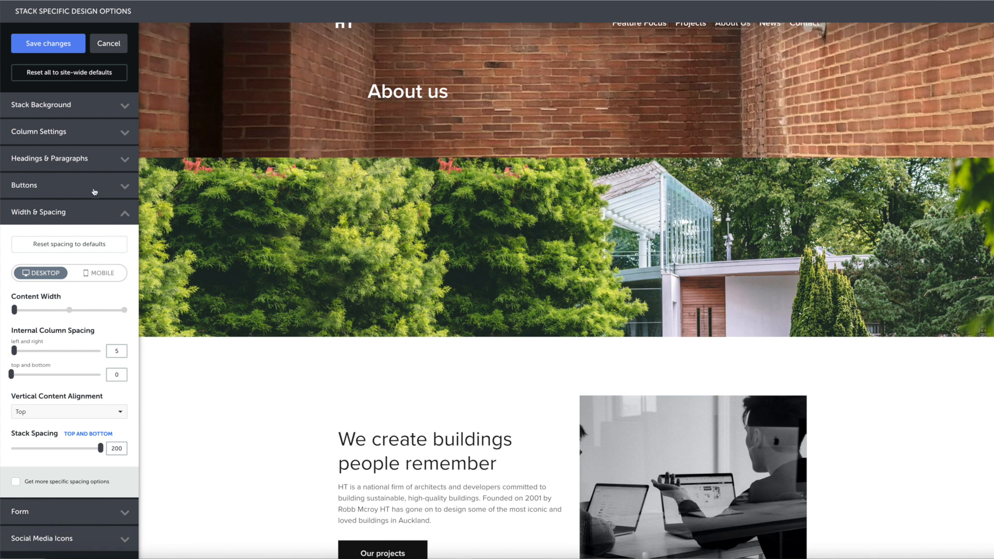
click(72, 46)
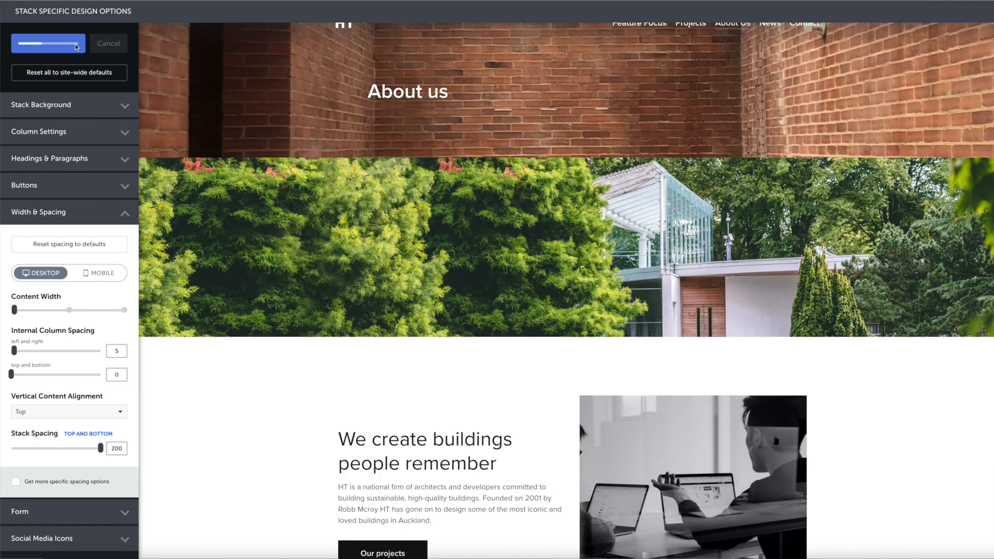
- Open the new garden stack's column settings and check which area each of its three columns covers, finishing on column 1
scroll(328, 243, down, 10)
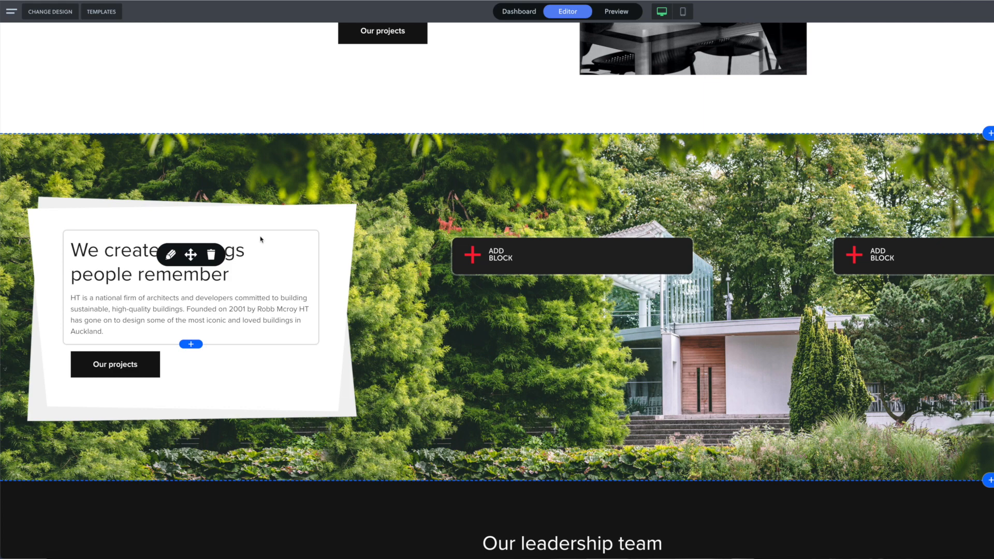
scroll(243, 237, up, 10)
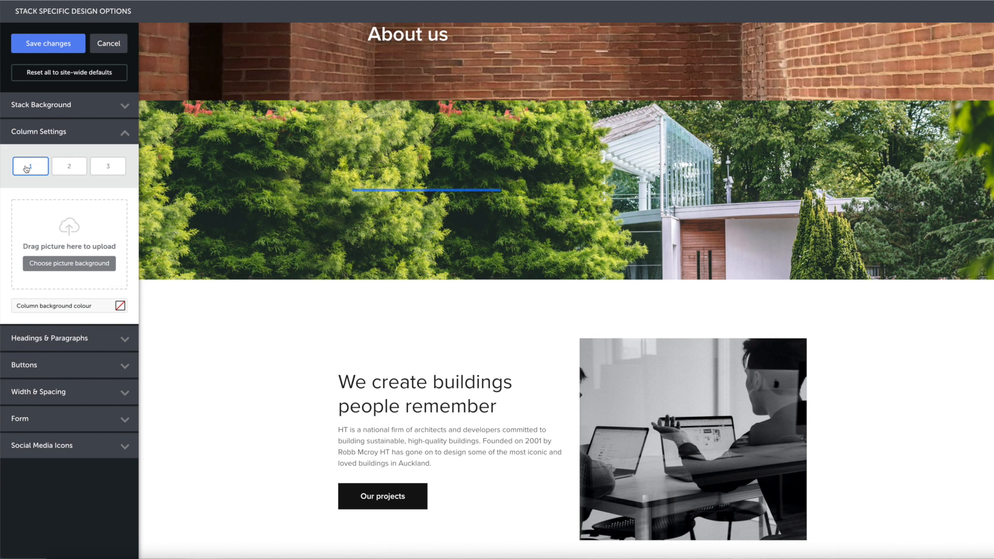
click(68, 167)
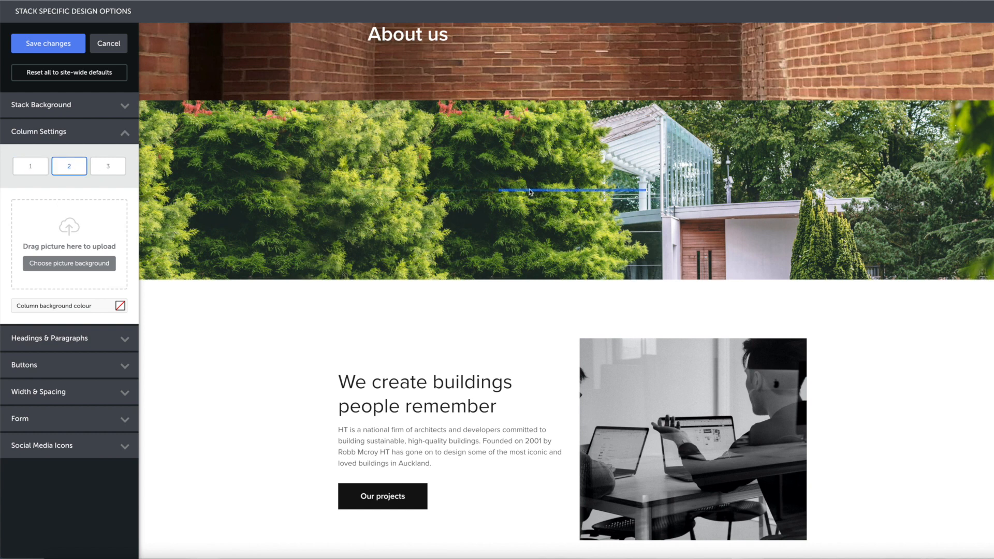
click(115, 168)
click(39, 177)
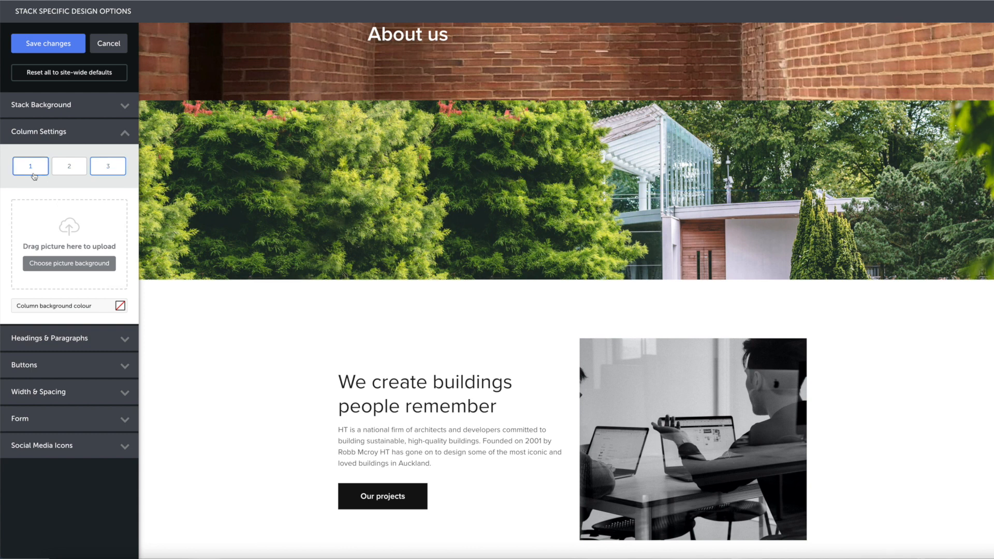
- Preview Feature Focus - Text BG 1.png and upload it as the background picture of column 1
click(73, 267)
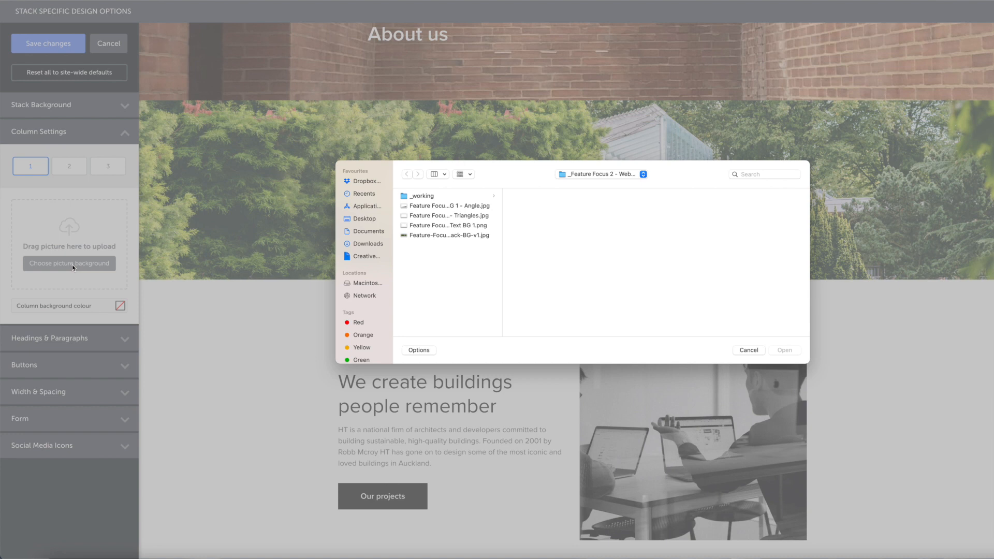
double_click(502, 242)
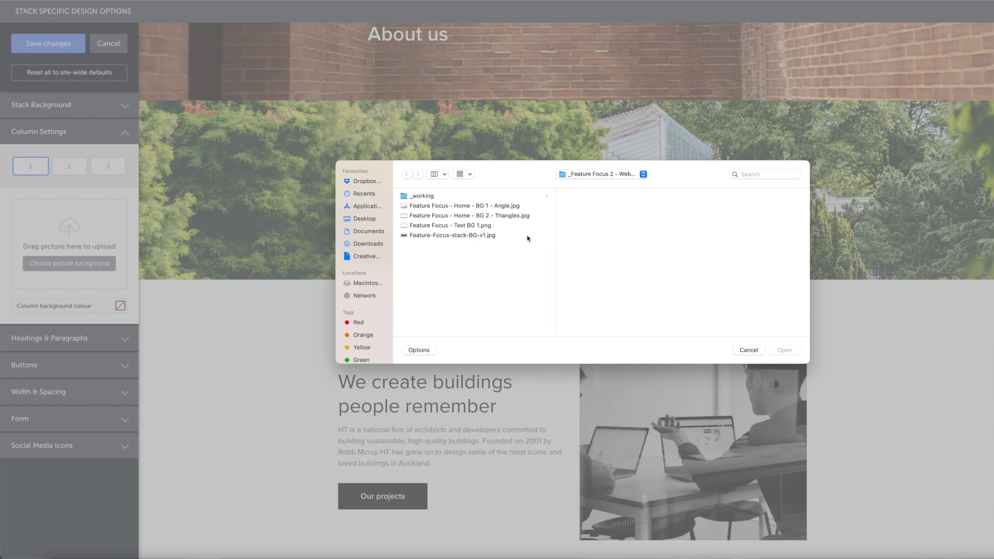
click(476, 229)
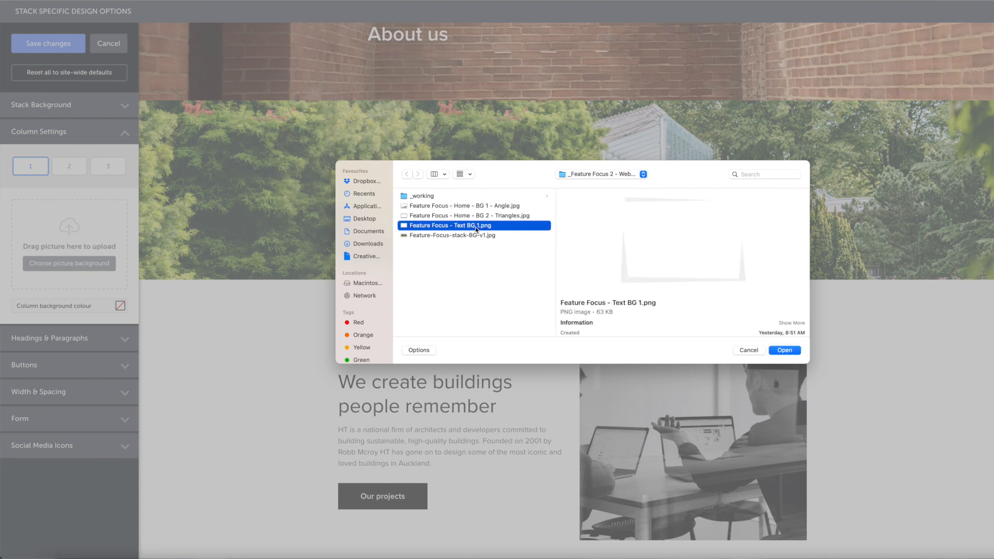
key(Up)
key(Up)
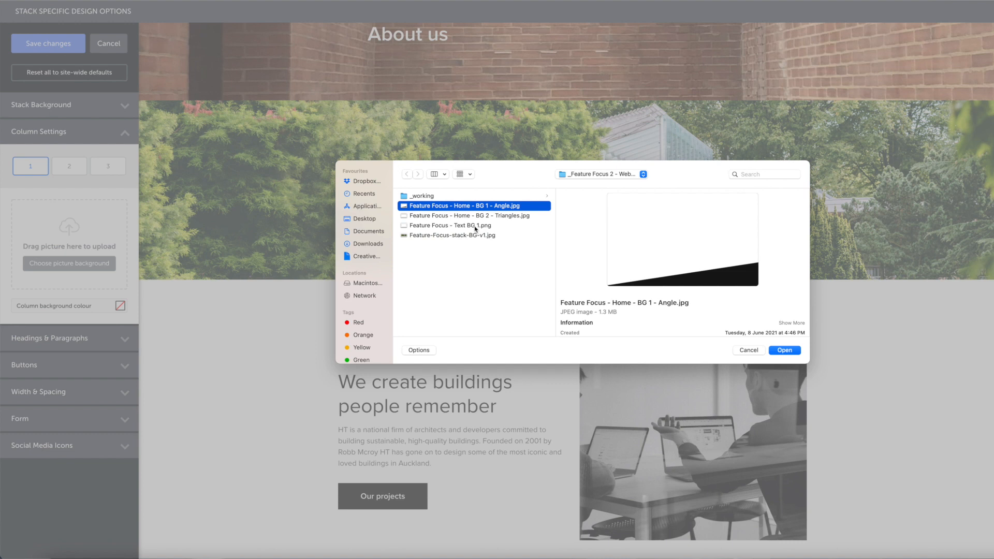
click(475, 227)
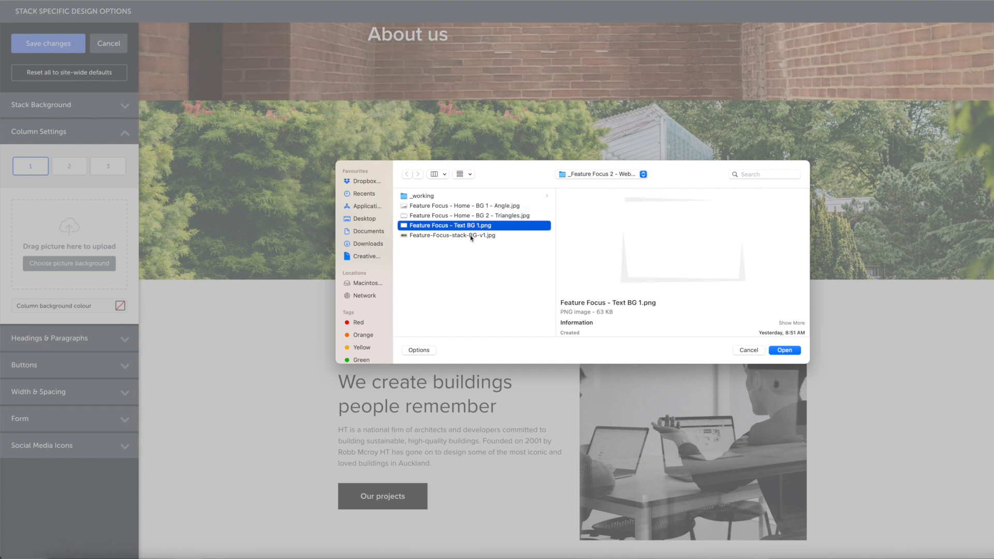
click(472, 237)
click(473, 228)
double_click(473, 228)
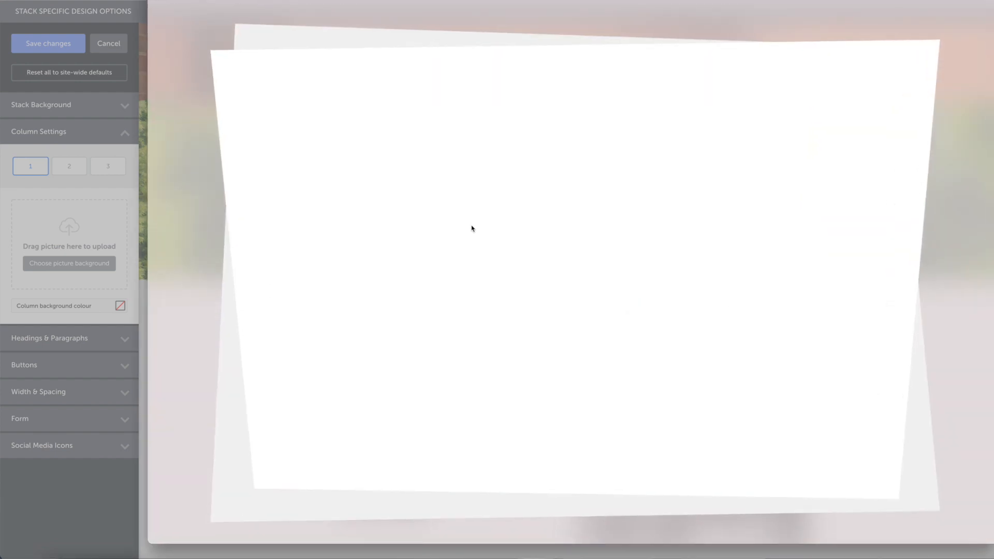
key(space)
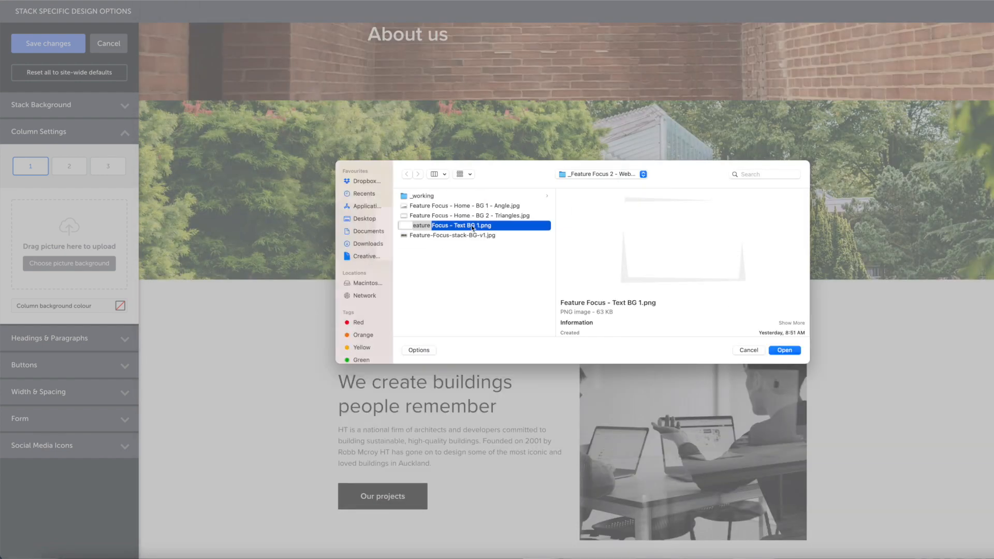
click(784, 350)
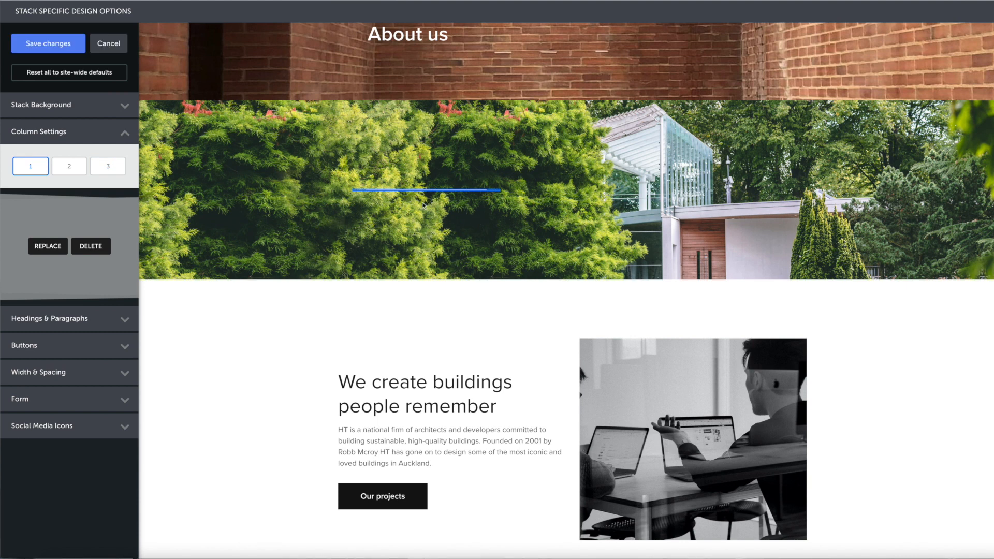
- Set the stack's content width to the widest option and internal column spacing to 68 left/right and 102 top/bottom, and save
click(127, 376)
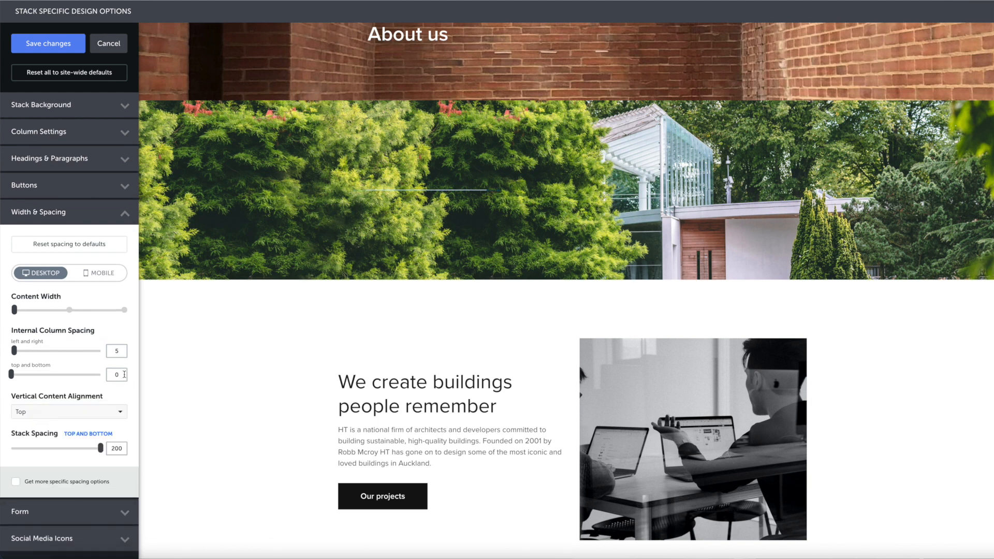
click(67, 313)
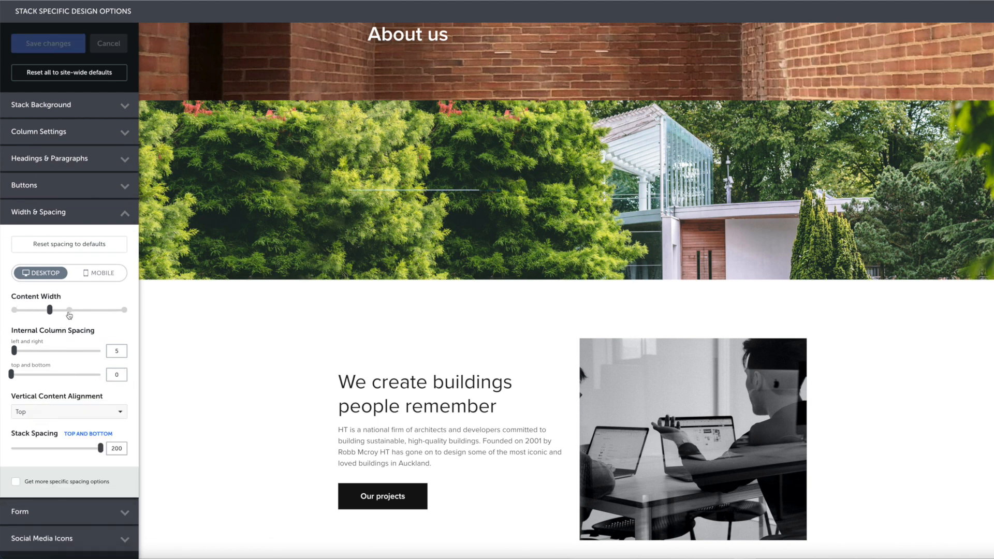
click(124, 311)
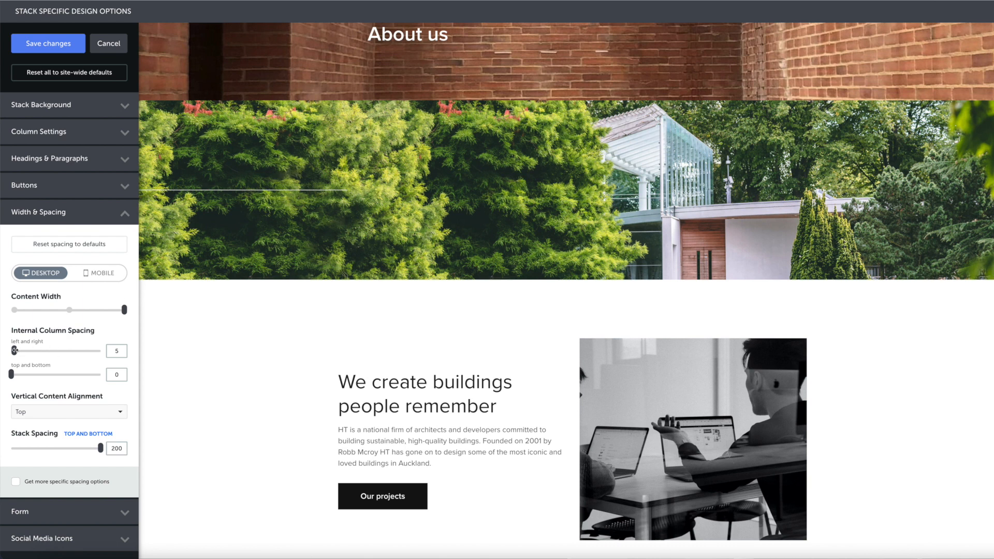
drag(15, 351, 73, 381)
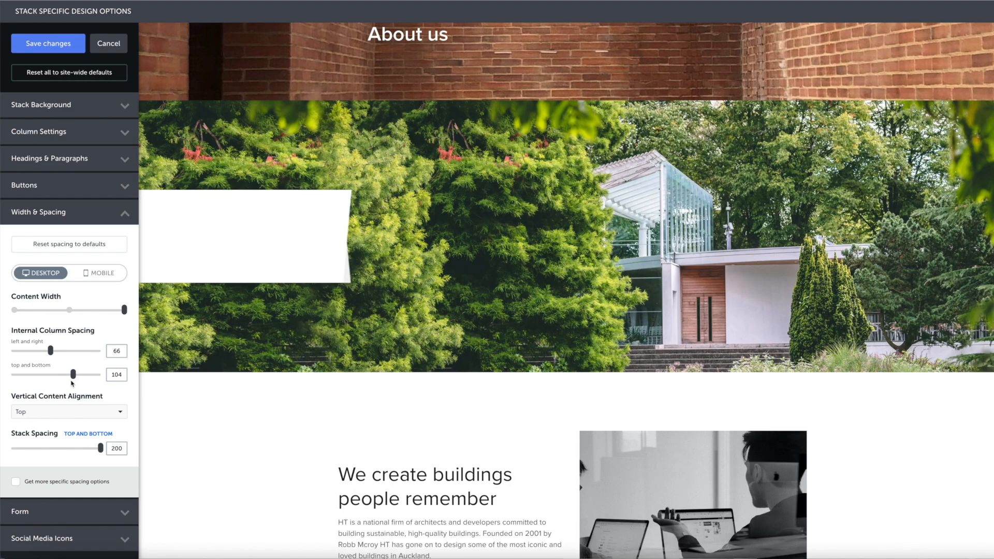
drag(73, 375, 68, 375)
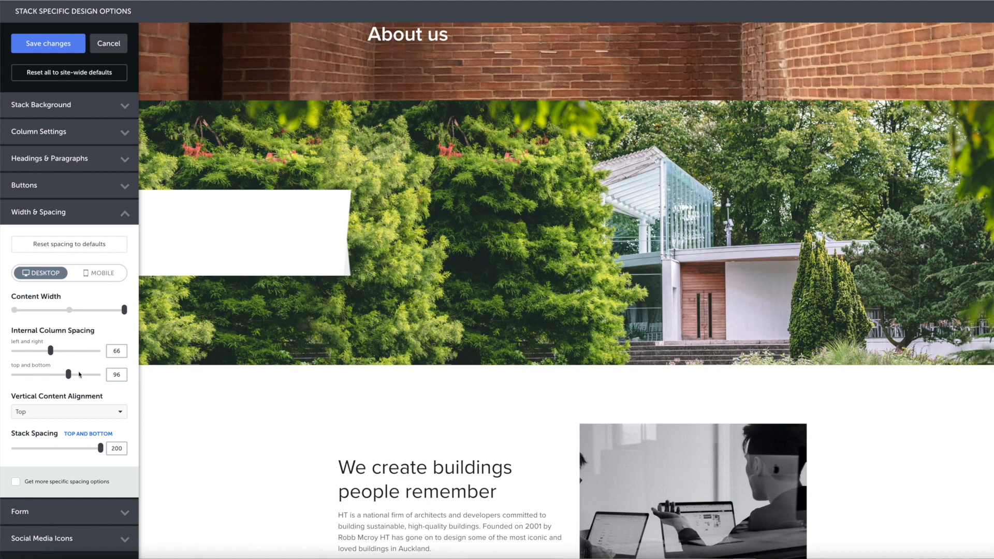
drag(70, 374, 51, 351)
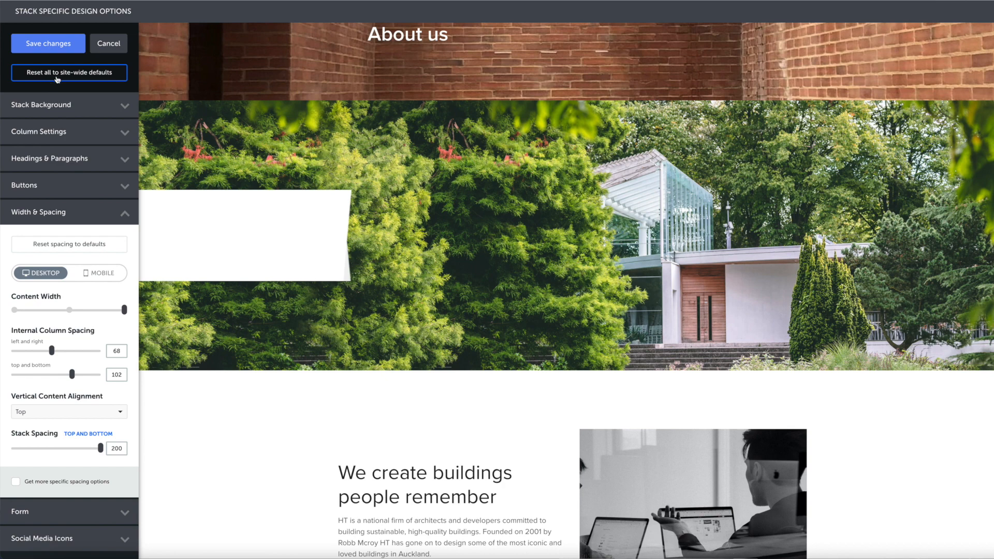
click(48, 45)
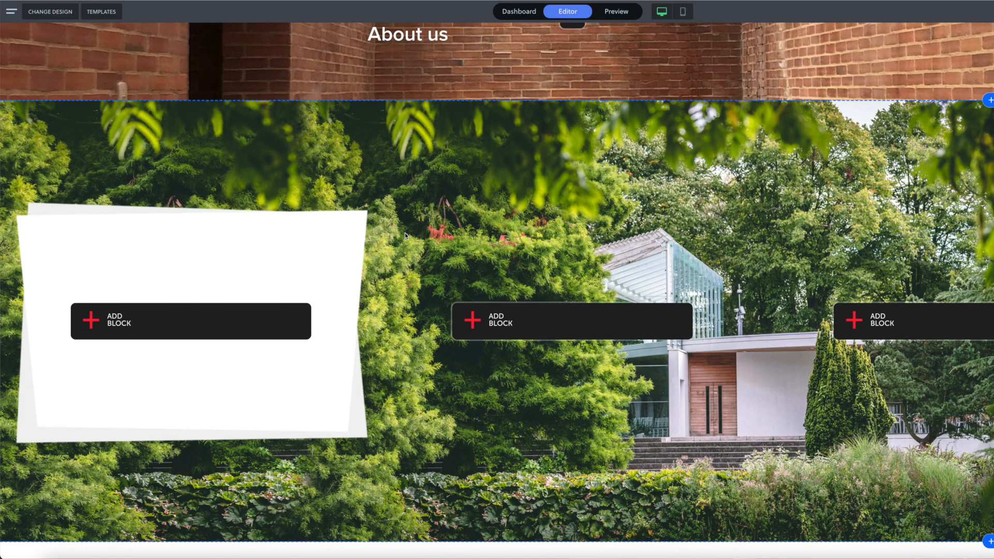
- Compare the new stack's empty shaped panel with the finished garden stack's text panel further down the page
scroll(406, 235, down, 10)
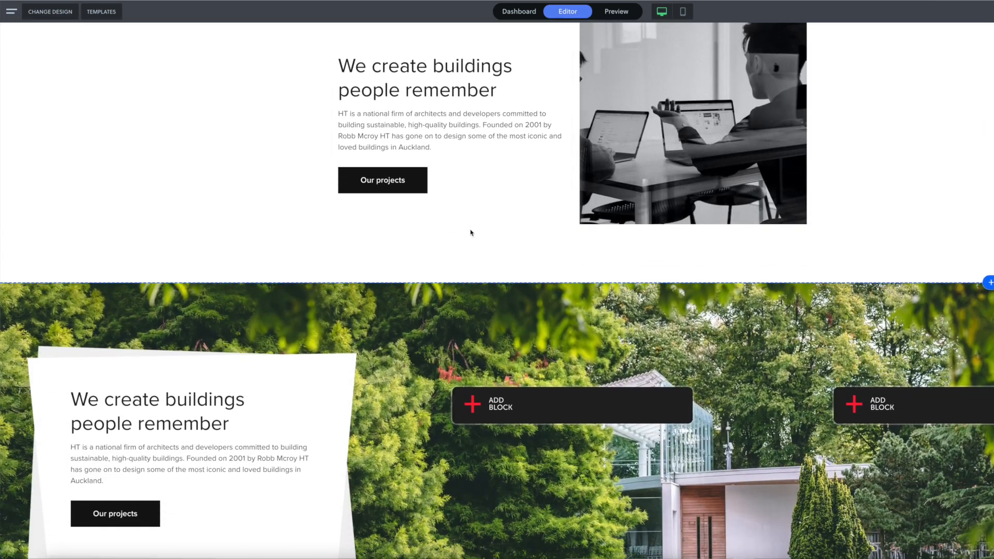
scroll(469, 230, up, 7)
scroll(467, 233, up, 5)
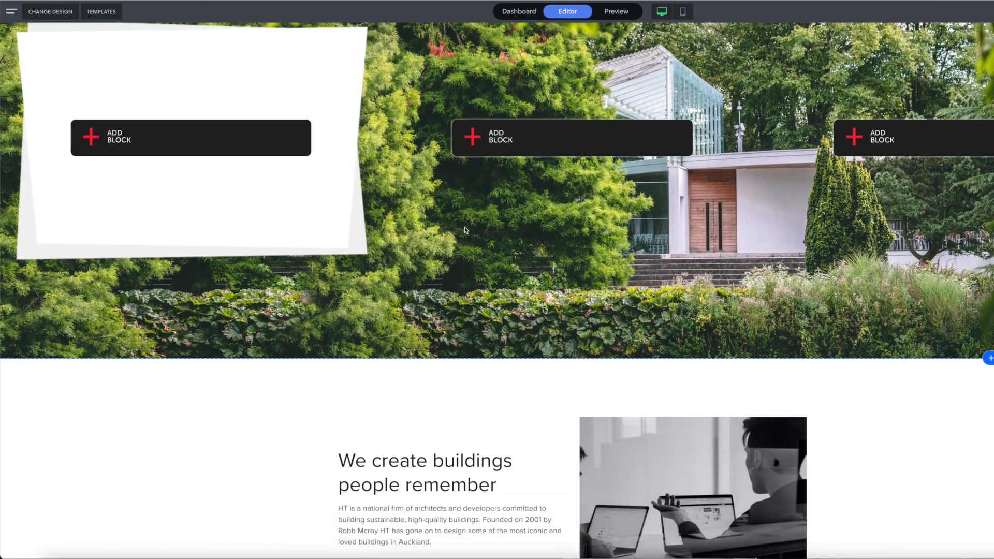
scroll(465, 230, down, 10)
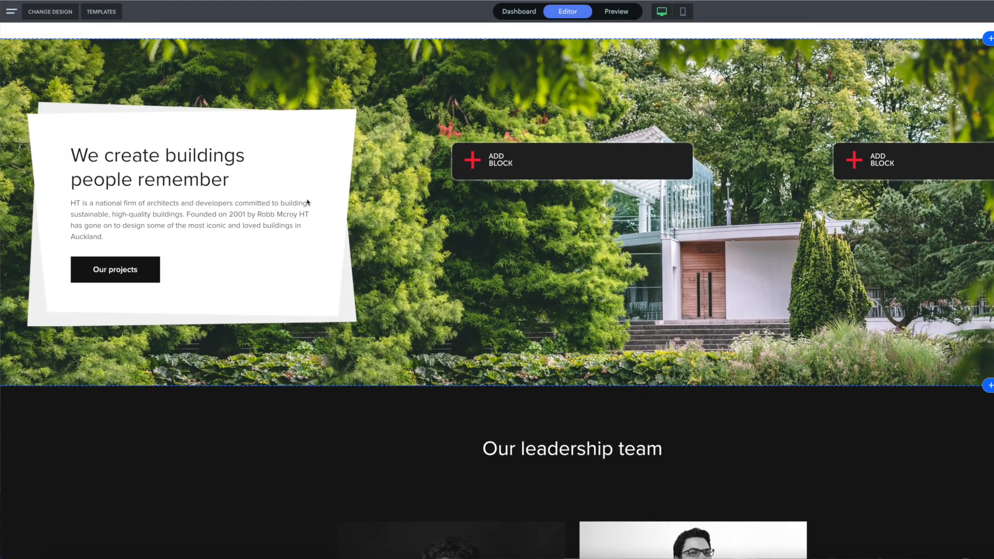
scroll(350, 241, up, 10)
scroll(365, 240, up, 3)
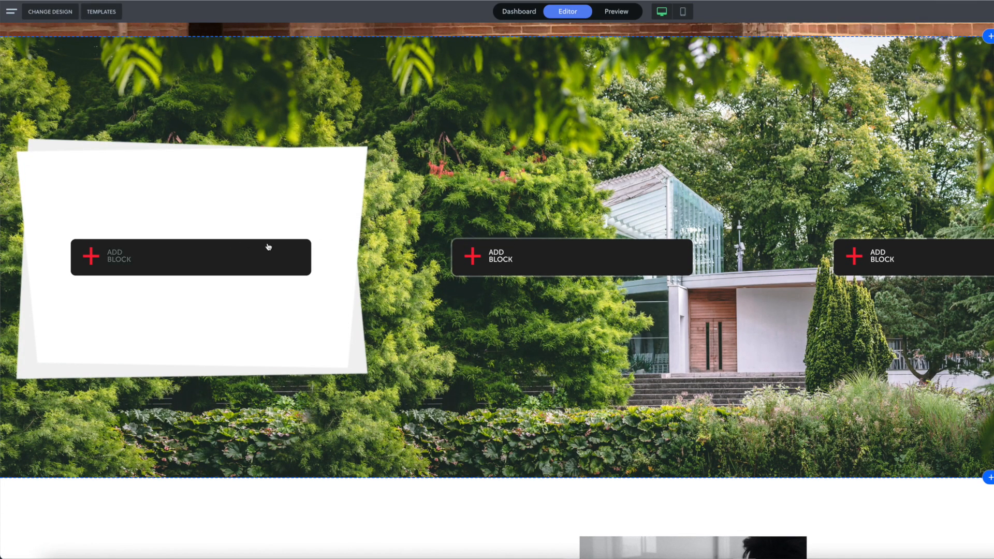
- Copy the heading "We create buildings people remember" from the finished garden stack's text panel further down the page
scroll(269, 247, down, 8)
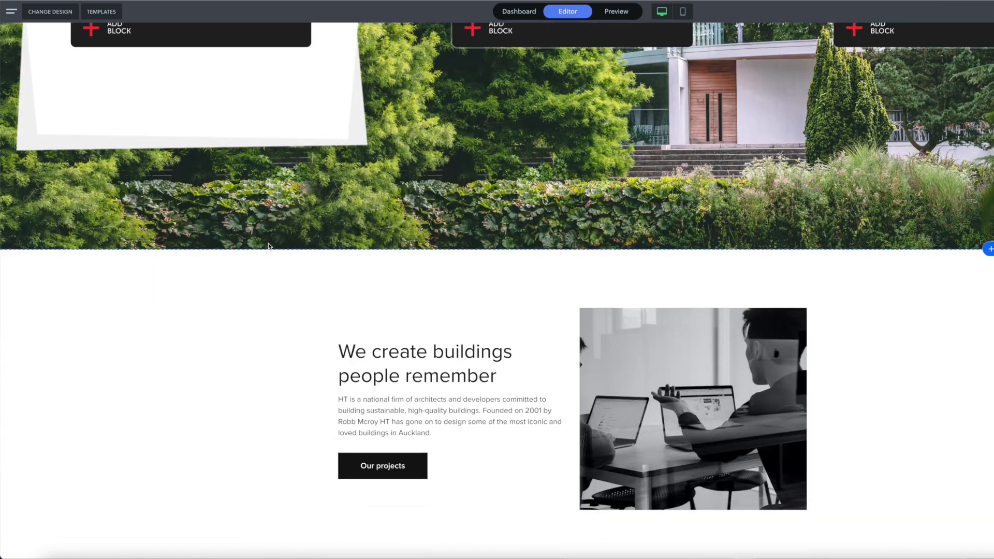
scroll(269, 247, down, 3)
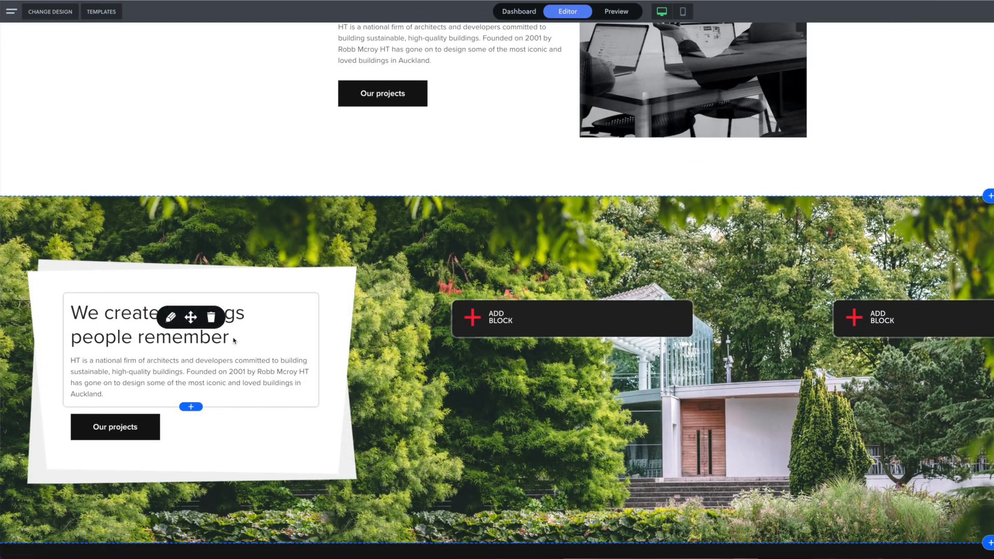
drag(228, 338, 74, 313)
key(ctrl+c)
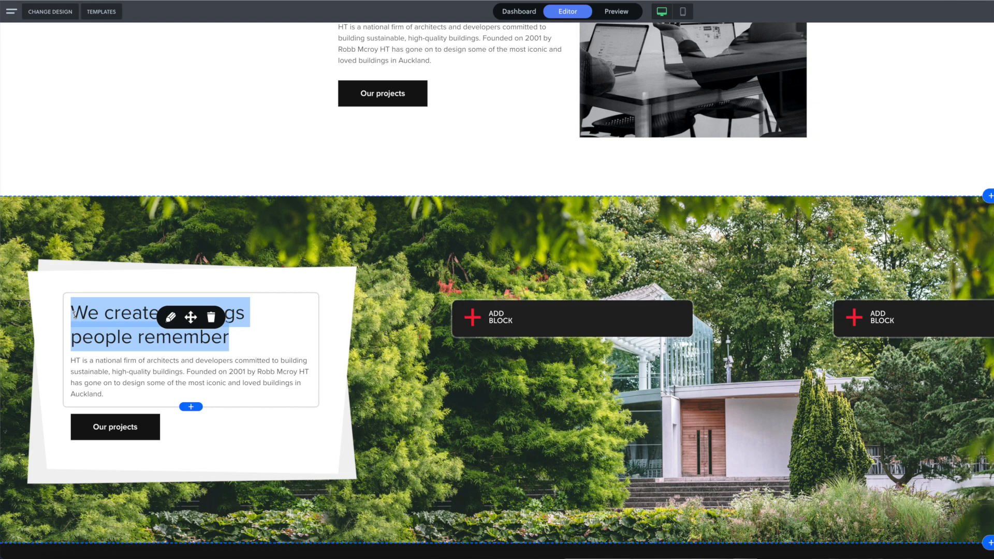
- Compare the shaped background around the finished stack's text with the new garden stack's empty panel
scroll(199, 317, up, 10)
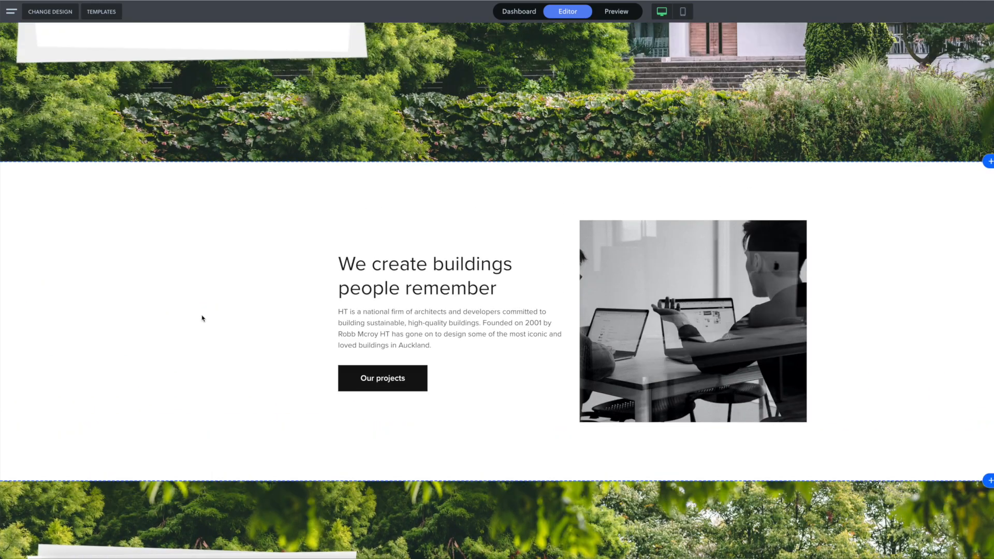
scroll(202, 318, up, 1)
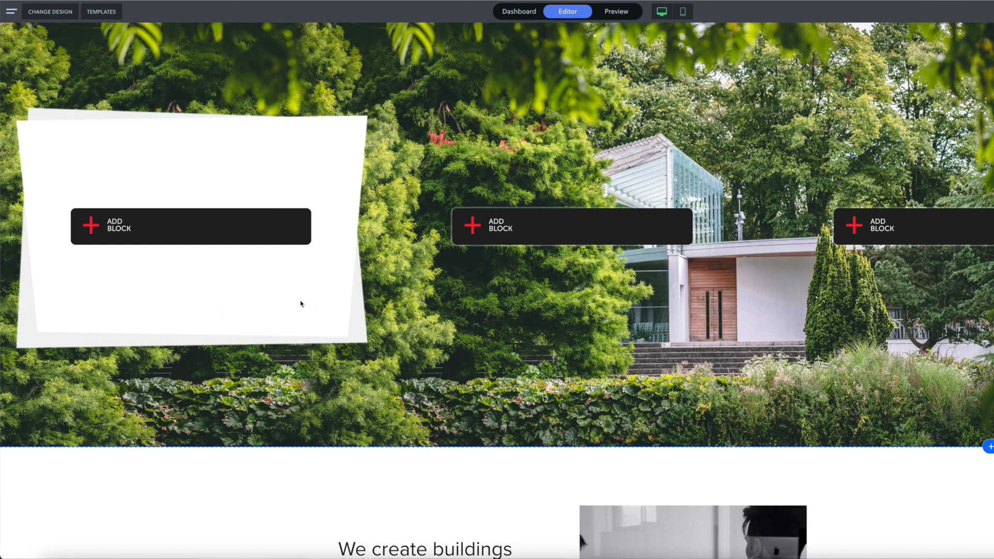
scroll(300, 304, down, 8)
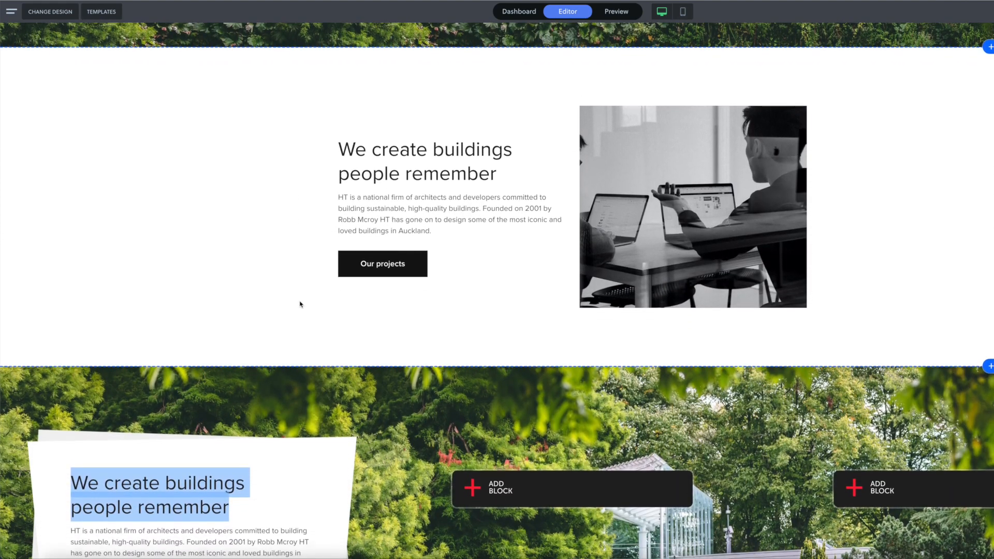
click(306, 443)
scroll(304, 439, down, 1)
mouse_move(178, 449)
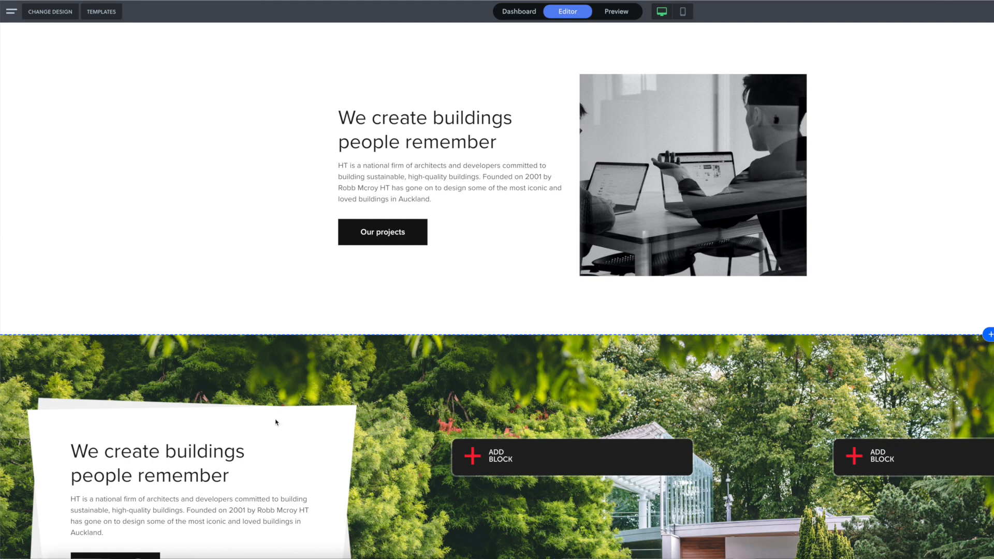
scroll(276, 422, up, 2)
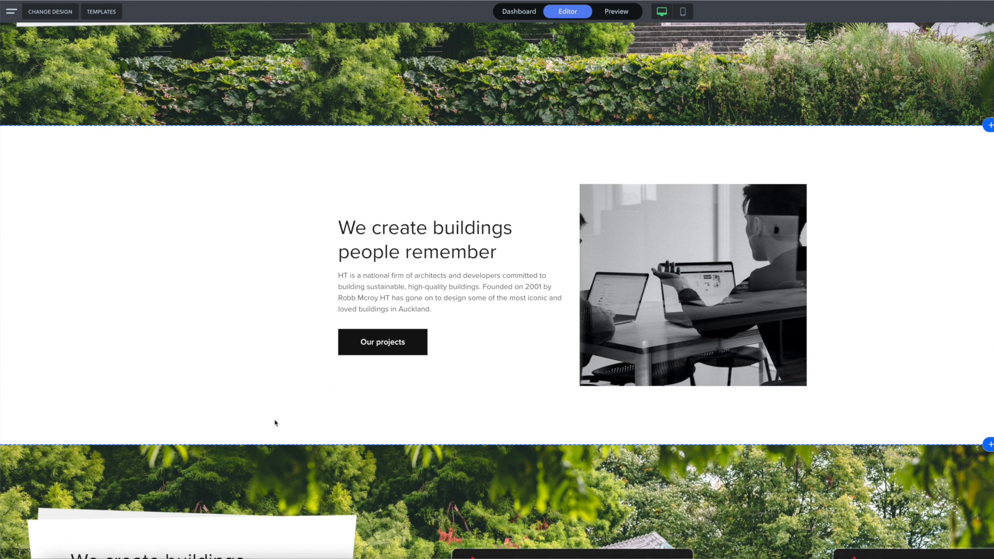
scroll(276, 422, up, 4)
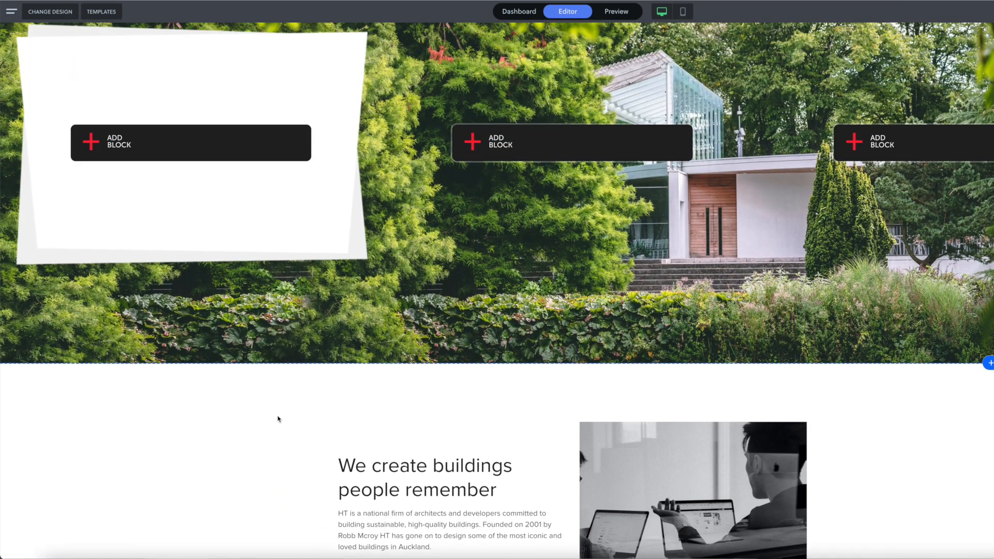
- Add a text block to the new garden stack's shaped panel with the copied title "We create buildings people remember" and save it
scroll(278, 419, up, 1)
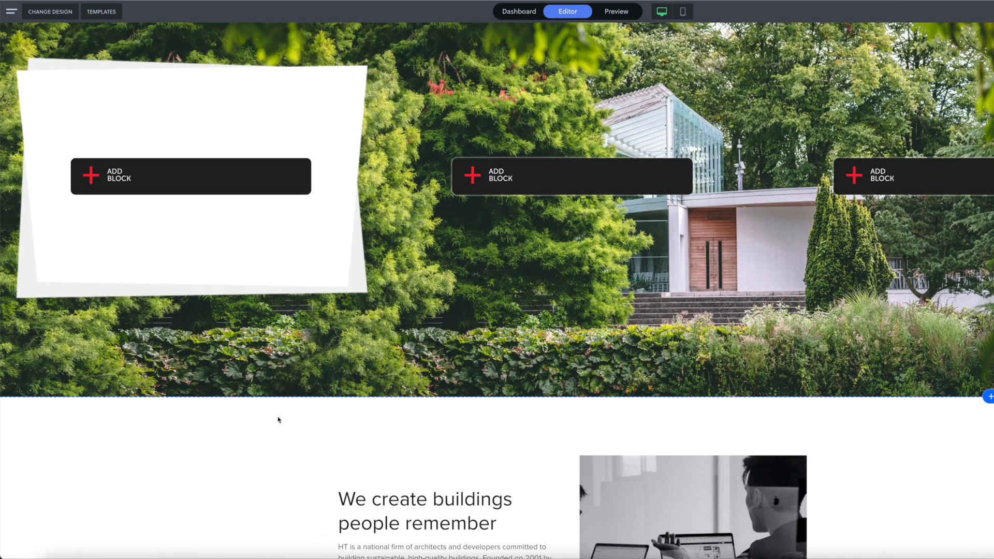
click(123, 176)
click(479, 246)
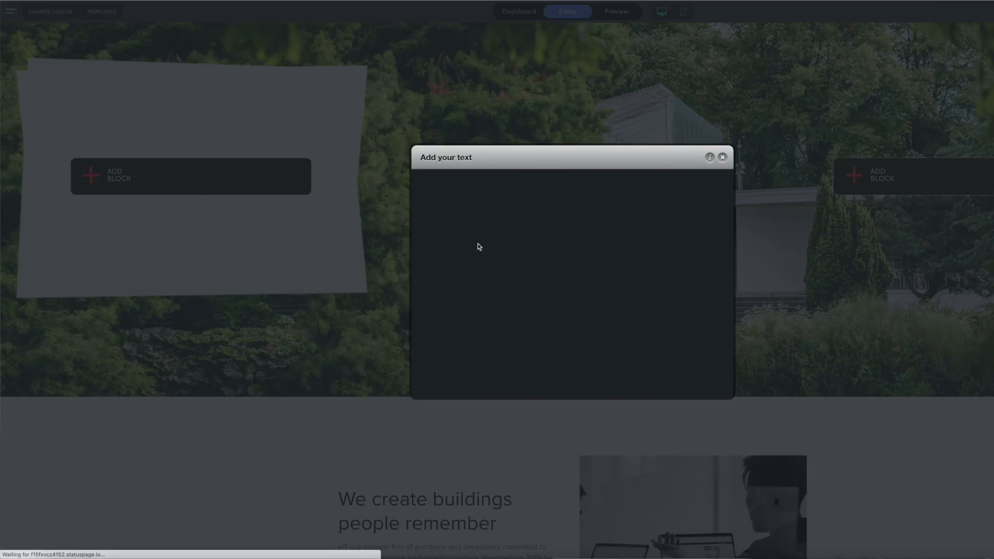
click(456, 203)
key(ctrl+v)
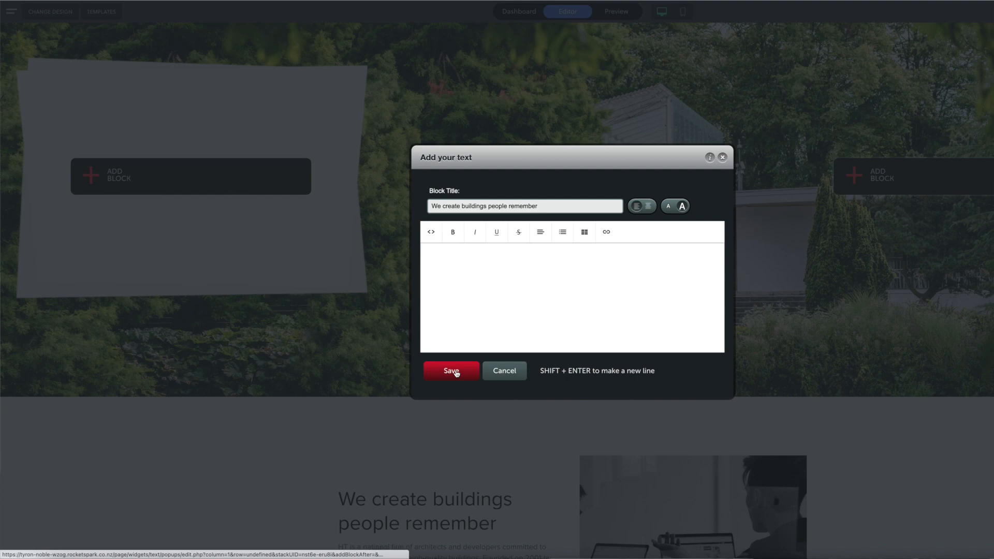
click(456, 372)
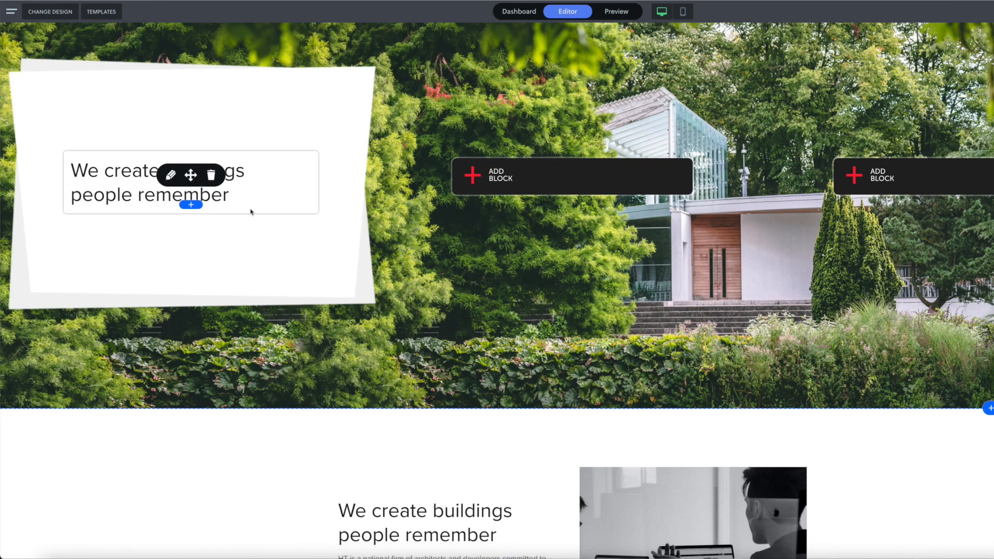
- Copy the paragraph about HT from the finished garden stack into the body of the new panel's text block and save
scroll(313, 238, down, 9)
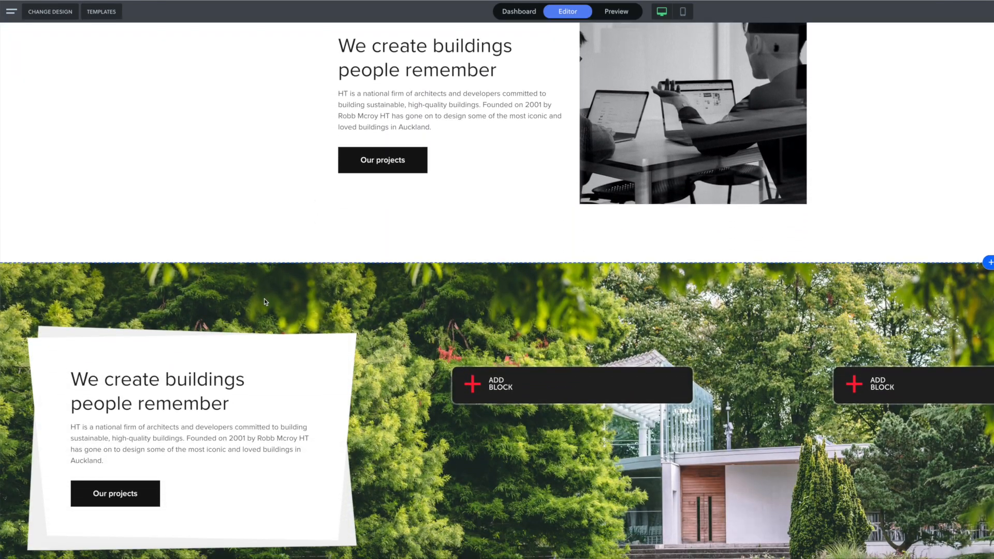
scroll(264, 299, down, 1)
drag(105, 439, 72, 404)
key(ctrl+c)
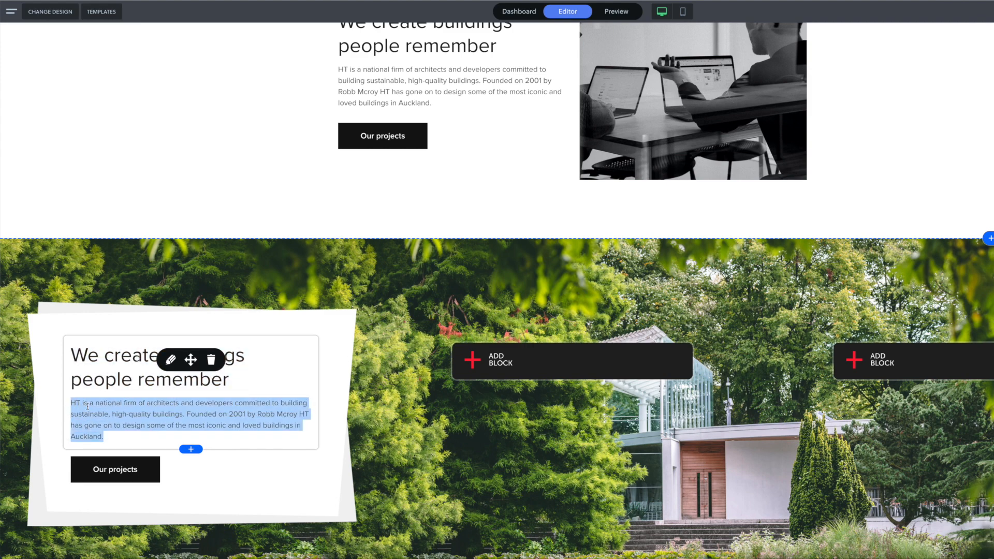
scroll(178, 406, up, 10)
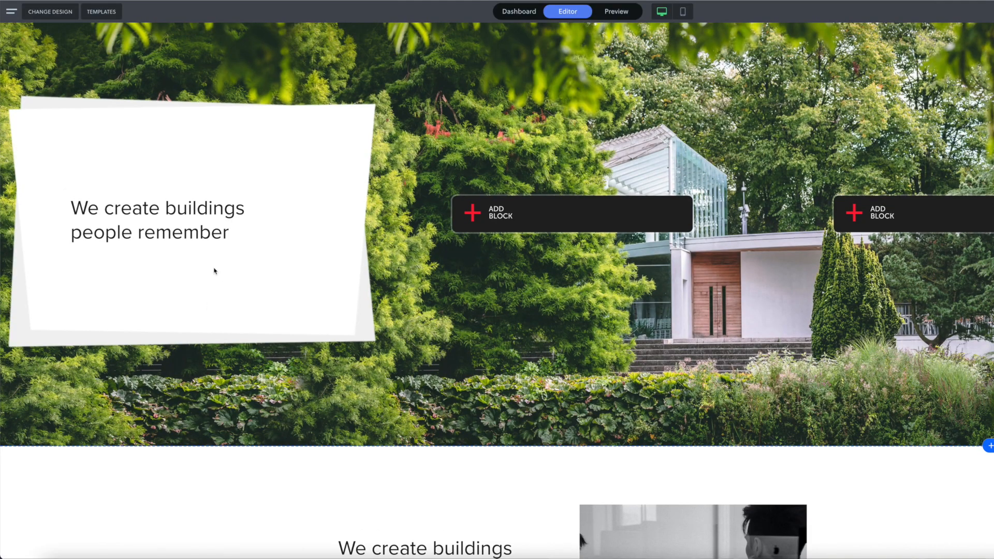
click(170, 211)
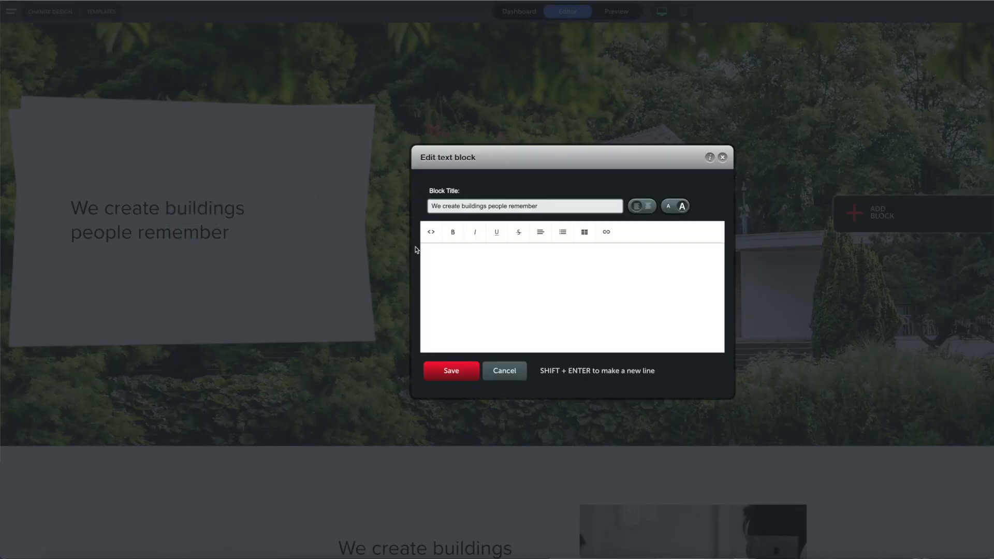
key(ctrl+v)
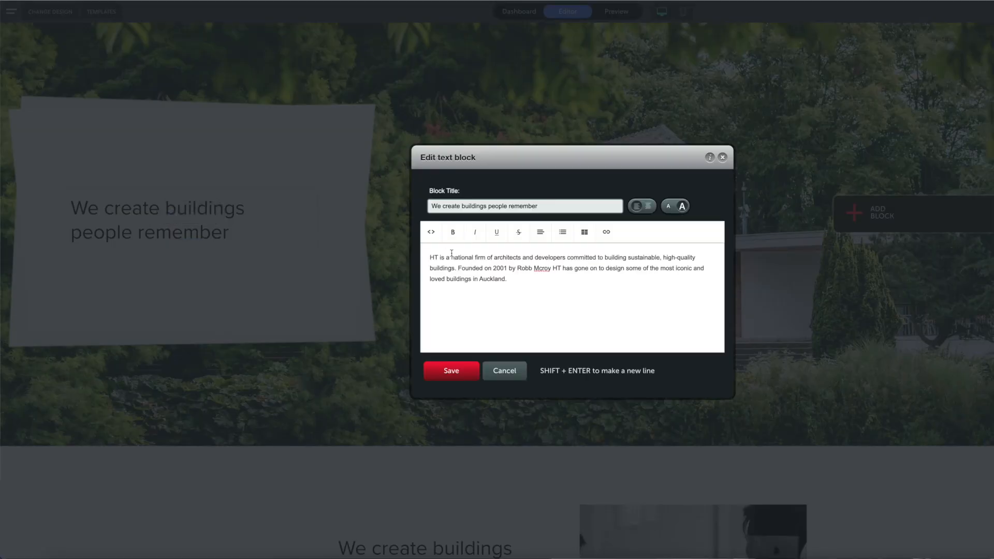
click(467, 370)
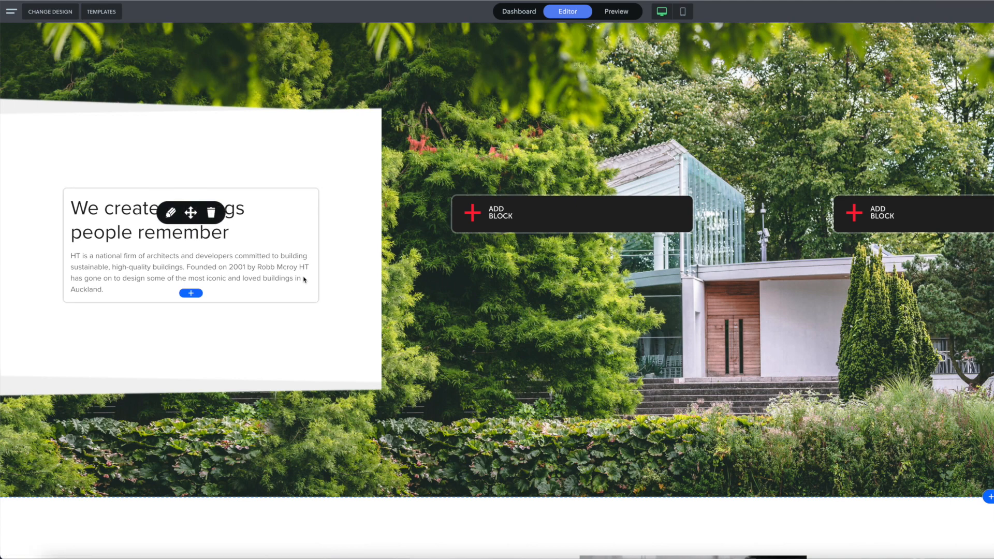
- Reduce the new garden stack's internal column spacing to 40 top and bottom and save the changes
scroll(304, 280, down, 1)
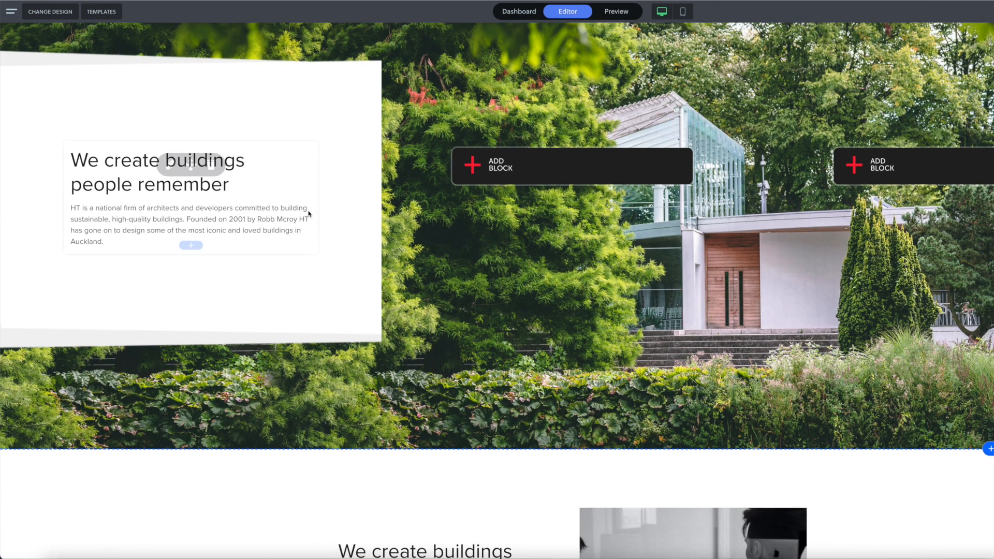
scroll(515, 261, up, 2)
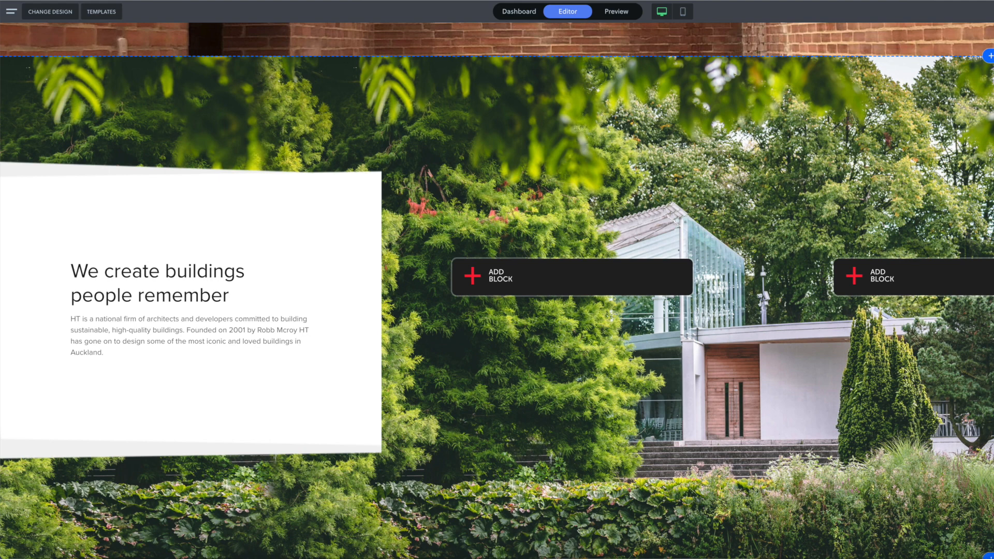
click(742, 190)
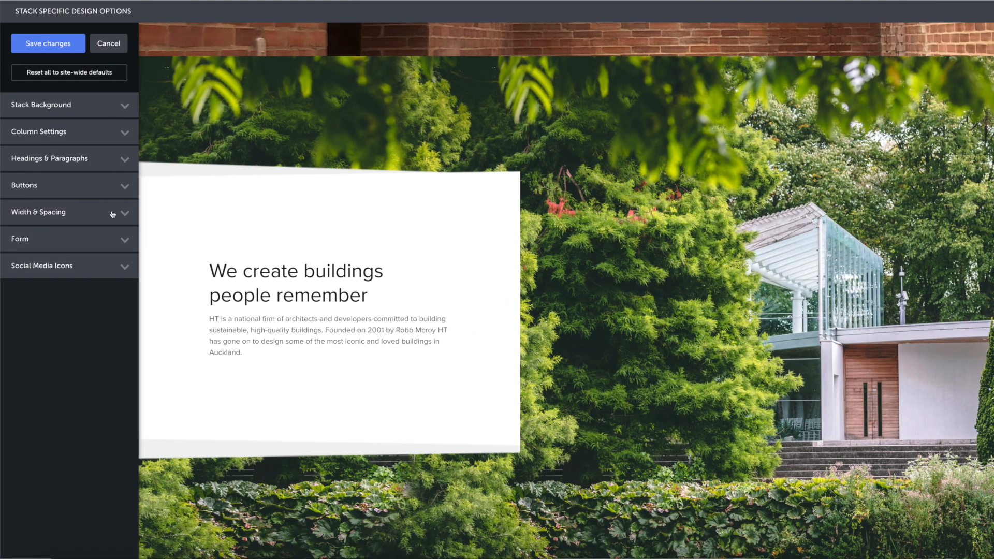
click(125, 213)
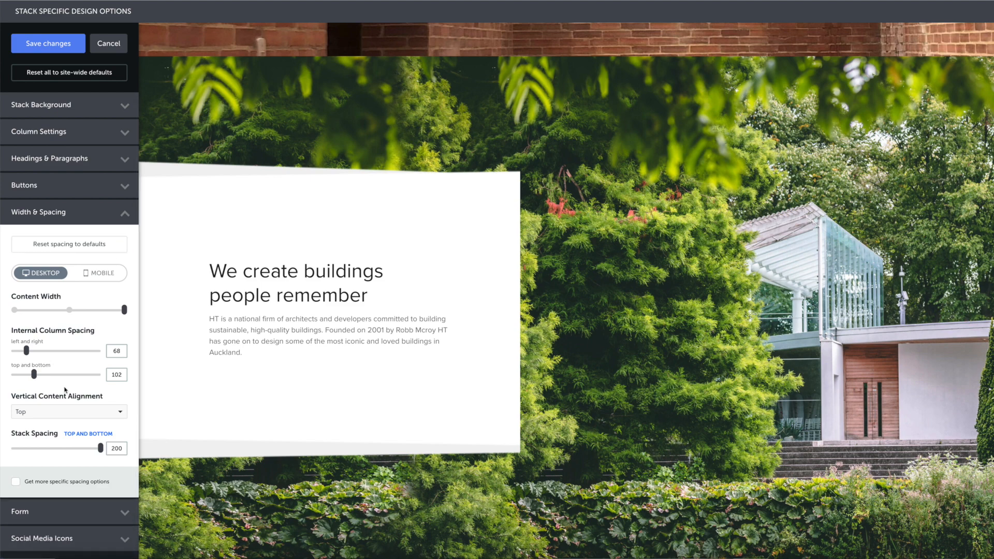
drag(33, 374, 27, 374)
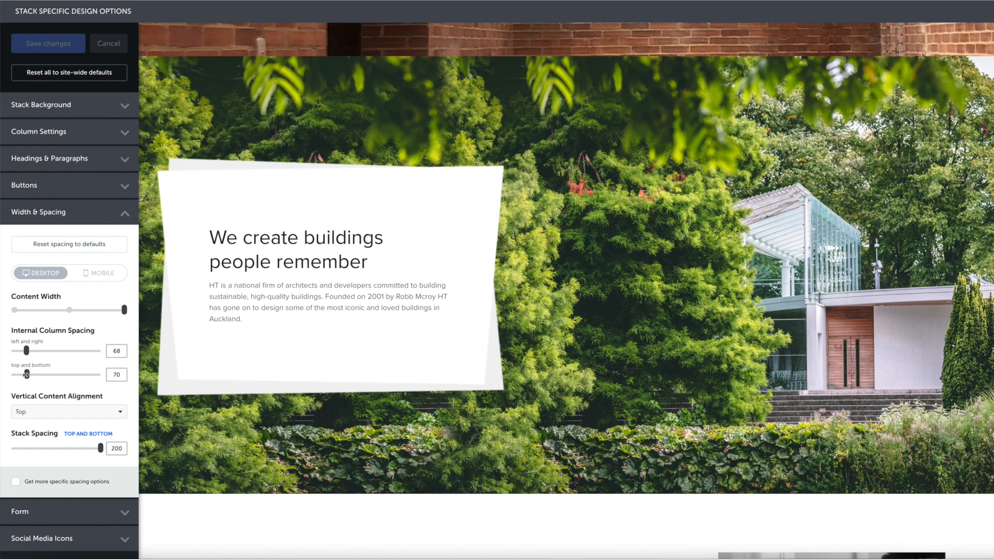
drag(26, 374, 20, 375)
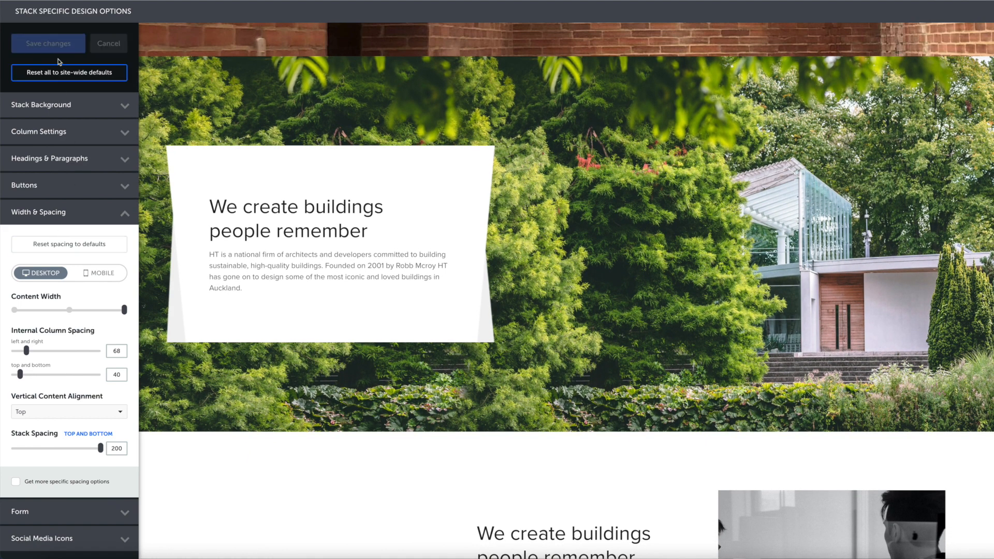
click(57, 44)
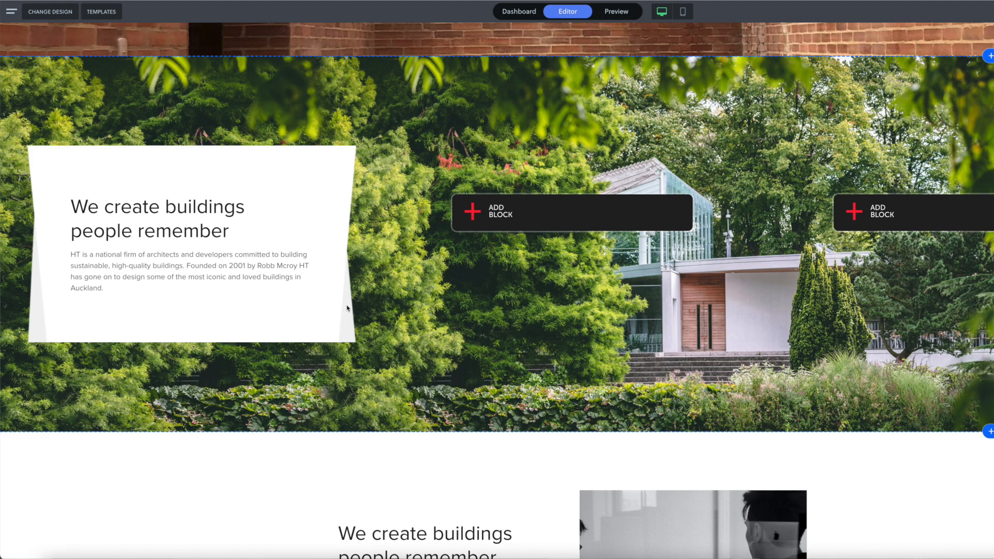
- Add an "Our projects" button linking to the Home page below the new panel's text and save it
scroll(332, 308, down, 1)
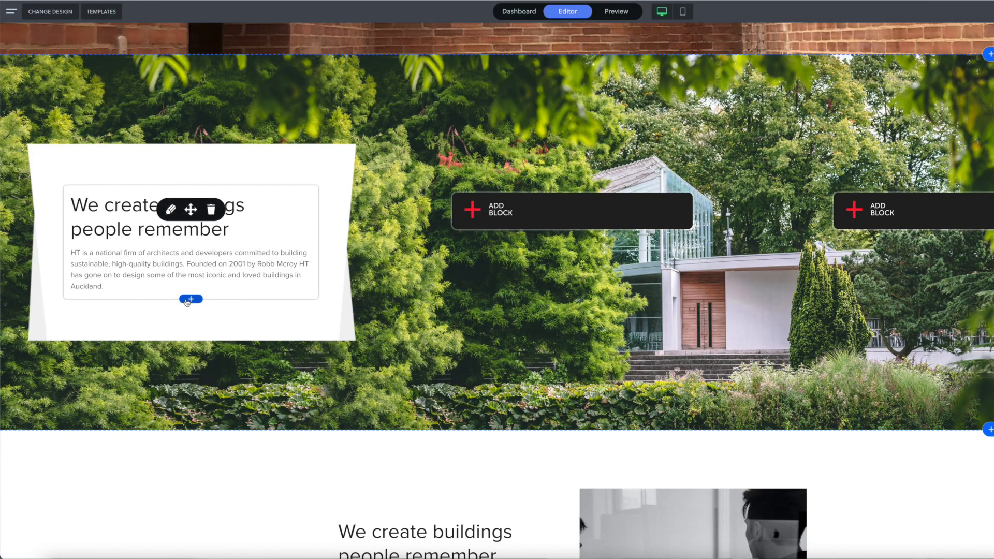
click(188, 303)
click(622, 249)
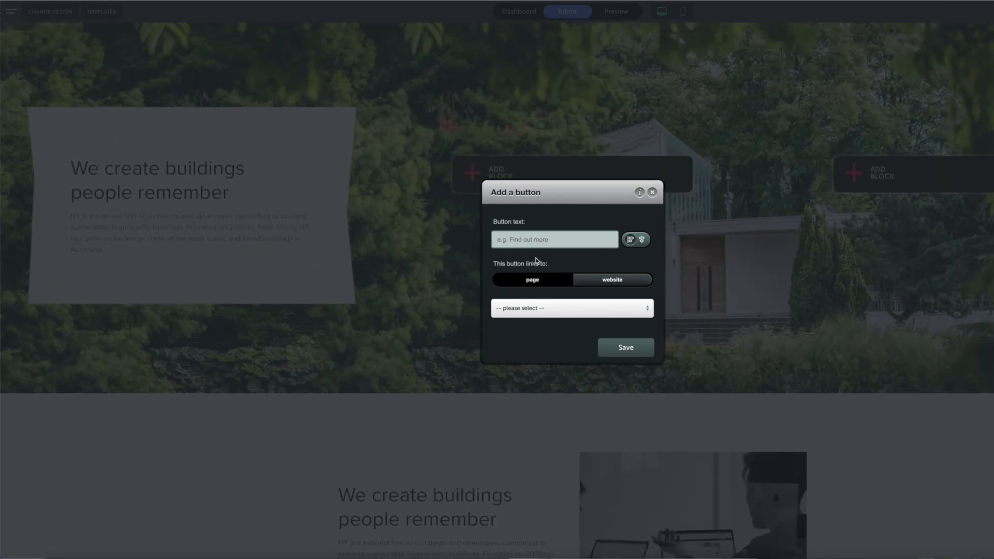
click(537, 240)
text(Our projects)
click(636, 309)
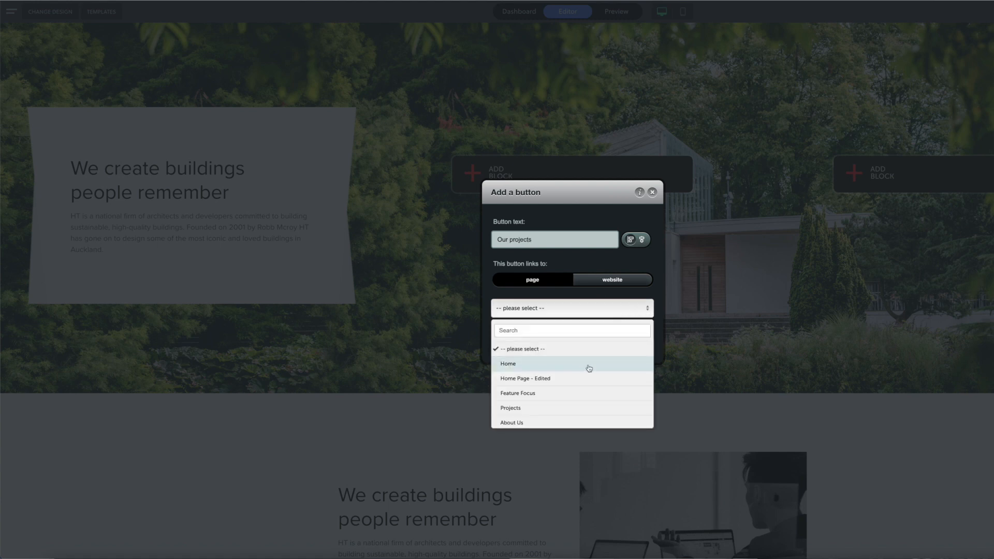
click(589, 367)
click(632, 359)
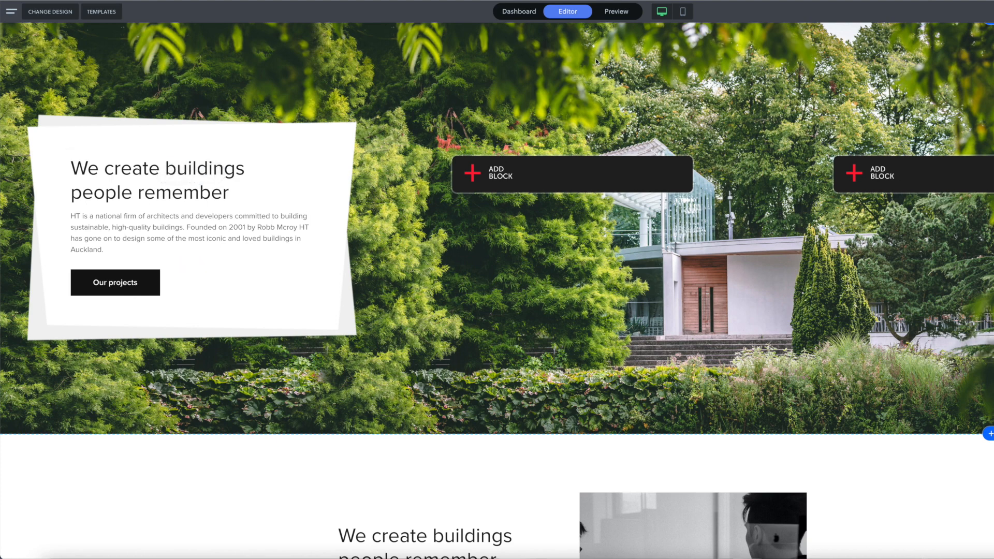
- Preview the About us page and compare the new garden stack's text panel with the finished one further down
click(615, 11)
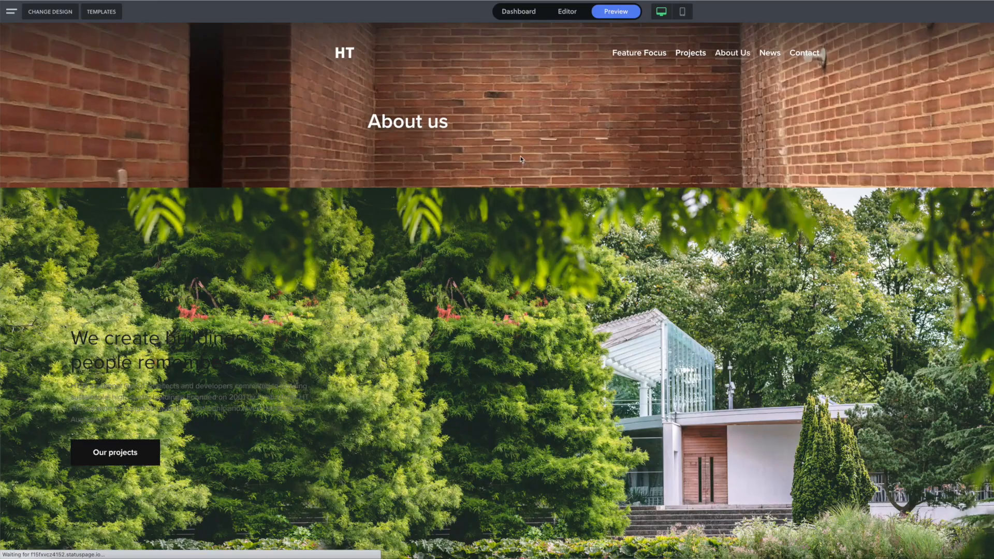
scroll(520, 160, down, 5)
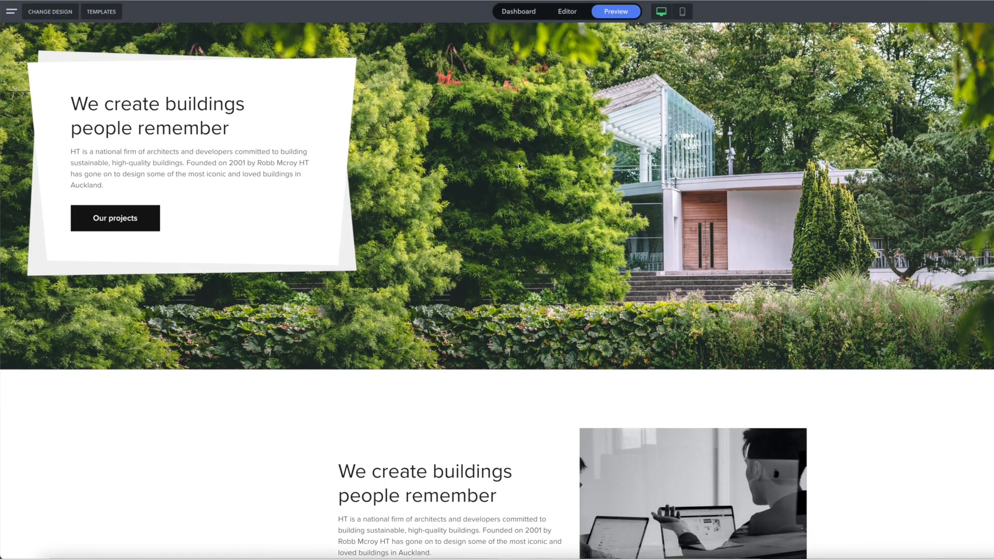
scroll(519, 166, up, 2)
scroll(514, 167, up, 2)
scroll(514, 167, down, 6)
scroll(515, 168, down, 7)
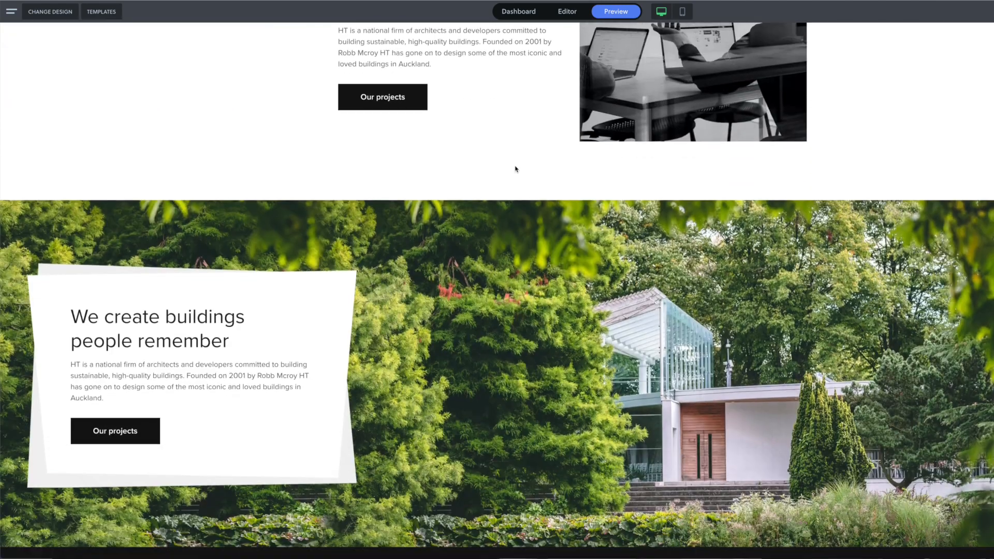
scroll(515, 170, up, 1)
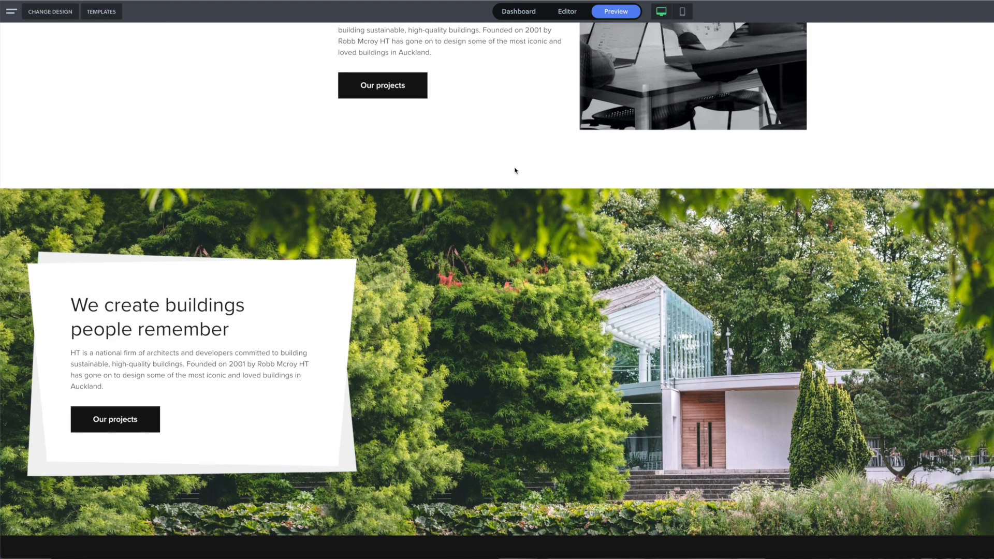
scroll(515, 171, up, 4)
scroll(515, 170, up, 5)
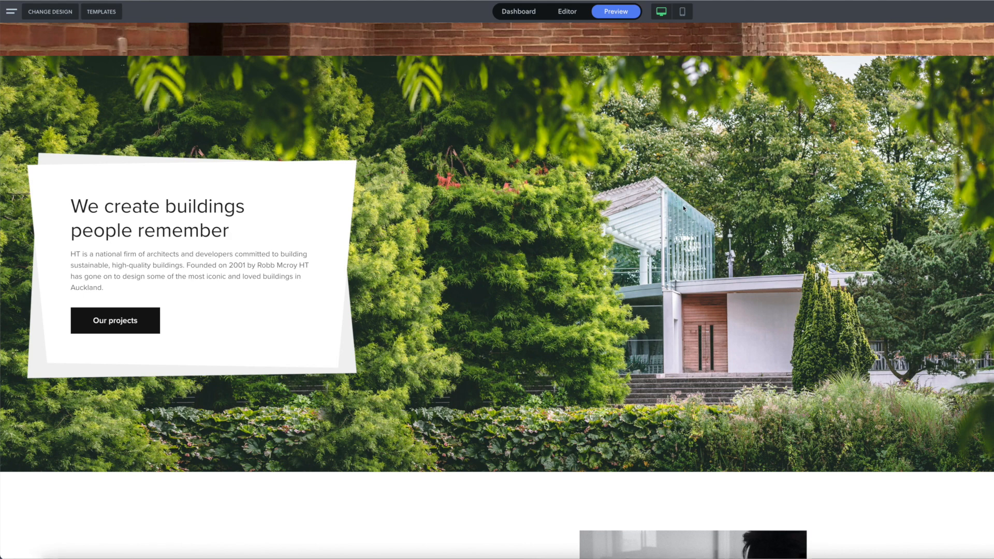
- Preview the About us page in the mobile layout and examine how the new garden stack's panel appears
scroll(702, 185, up, 1)
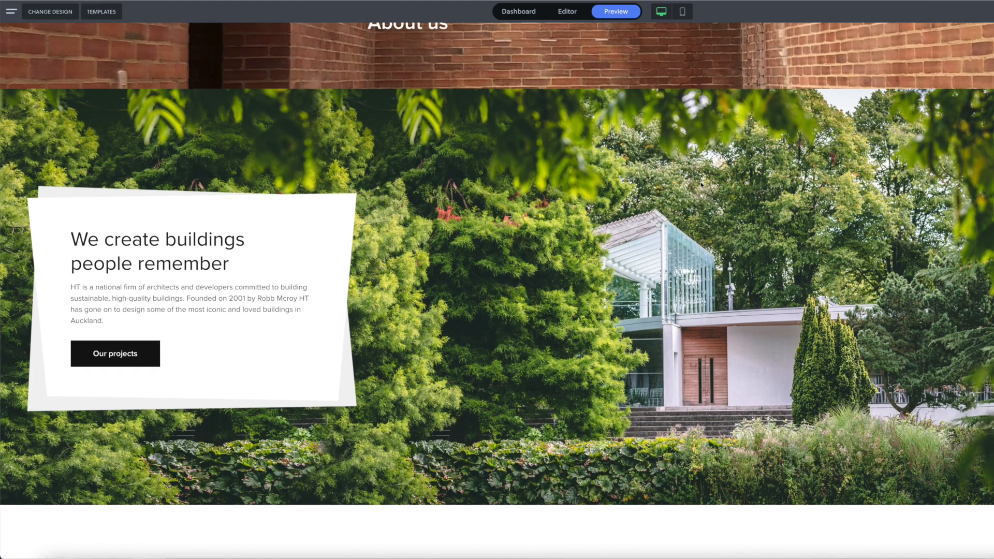
click(567, 11)
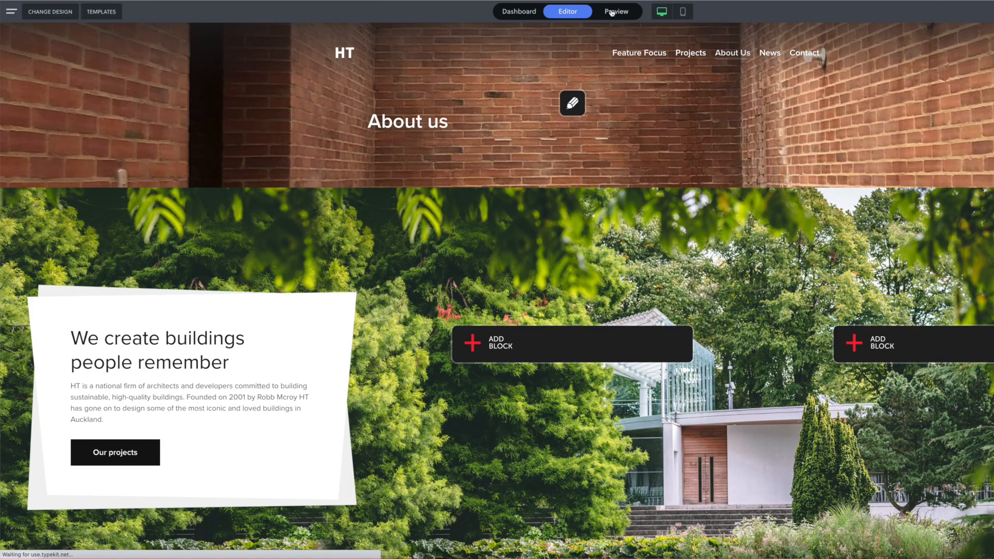
click(615, 11)
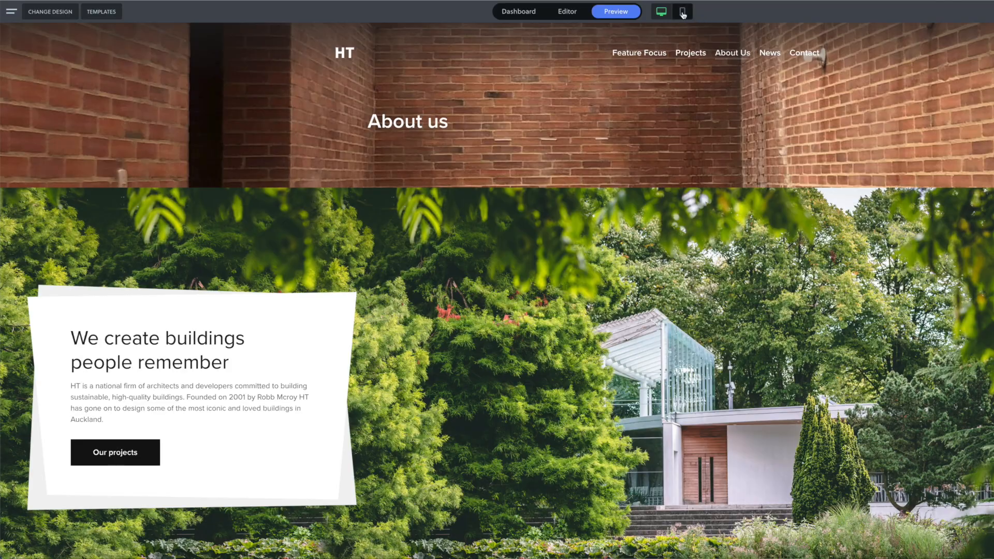
click(682, 12)
scroll(589, 228, down, 3)
scroll(590, 227, up, 1)
scroll(589, 228, up, 2)
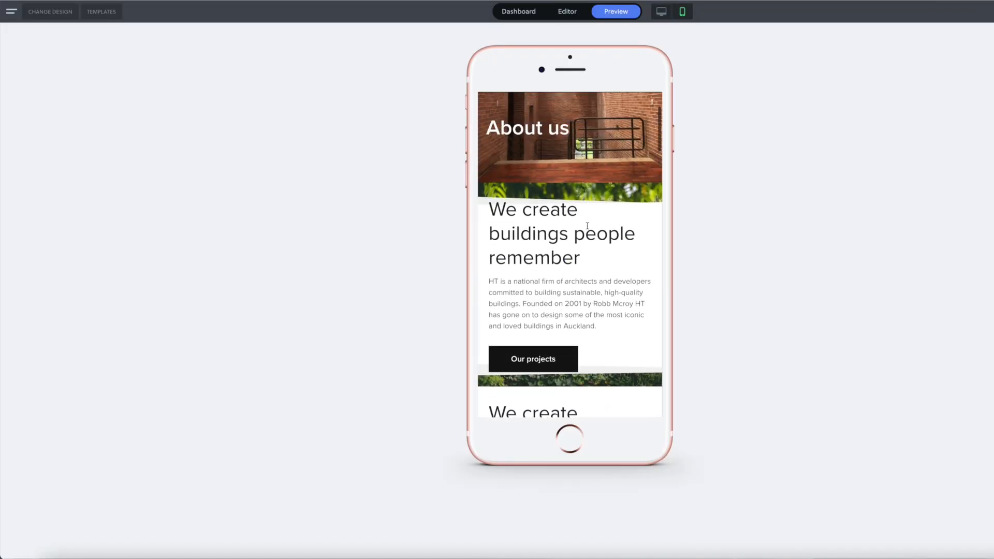
scroll(588, 227, down, 1)
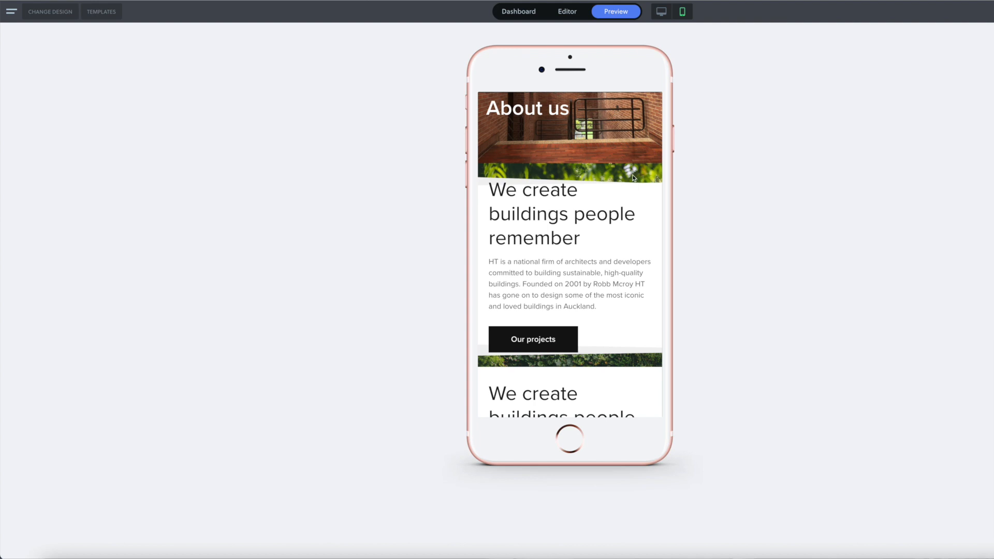
- Examine the finished garden stack further down the mobile preview, including its shaped background and the spacing around its text
scroll(628, 213, down, 5)
scroll(627, 211, down, 2)
scroll(625, 208, down, 3)
scroll(625, 208, down, 7)
scroll(626, 210, up, 1)
scroll(625, 211, down, 1)
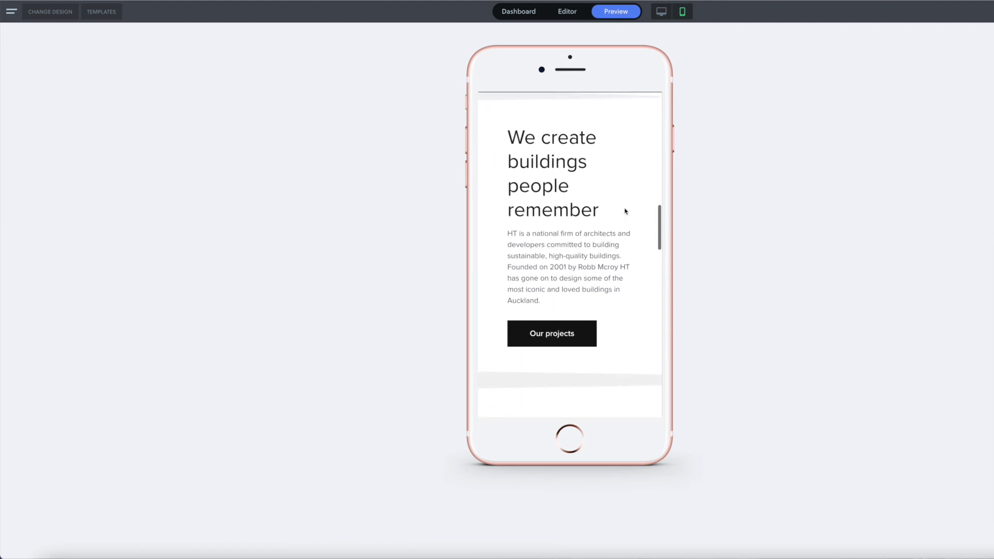
scroll(625, 212, up, 1)
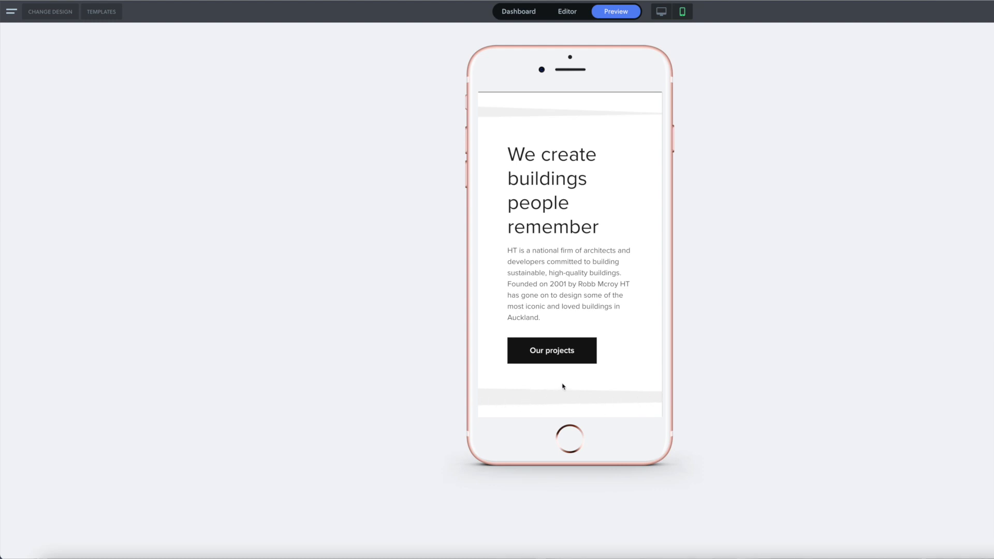
scroll(563, 387, up, 1)
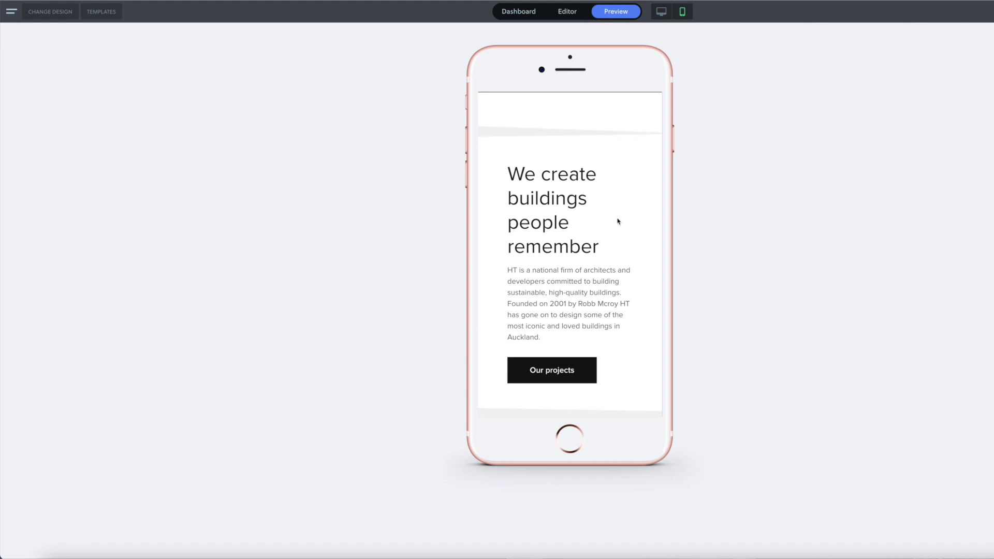
scroll(594, 264, down, 2)
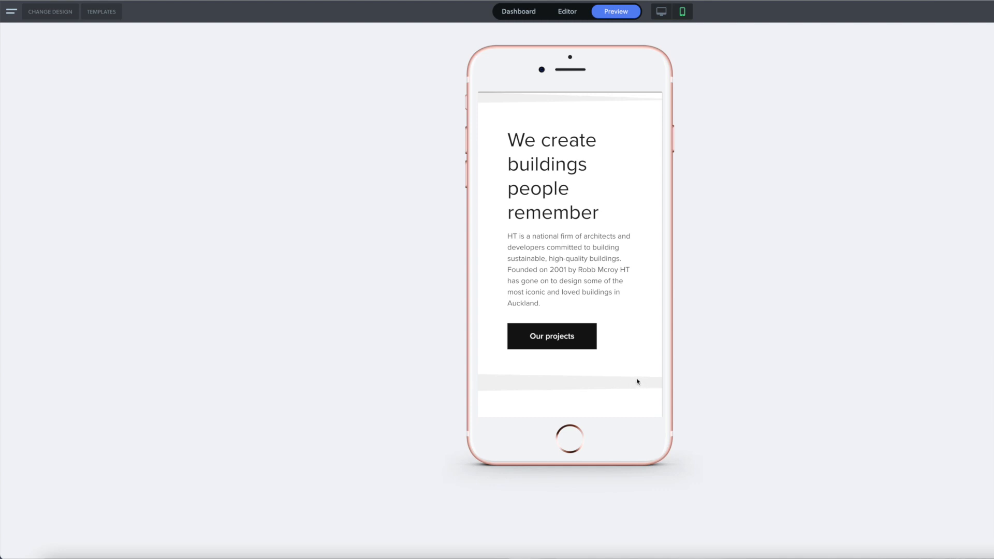
scroll(632, 380, down, 1)
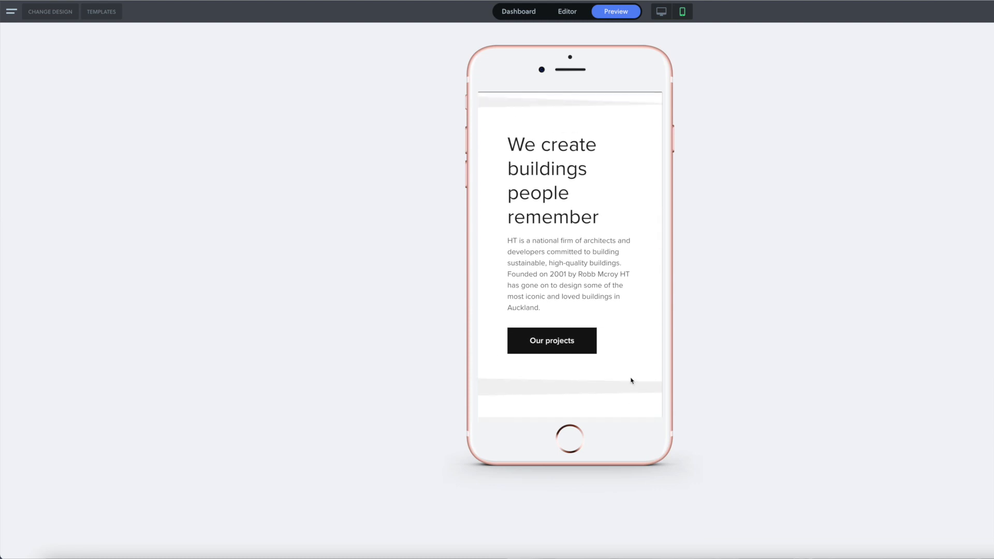
scroll(631, 380, up, 1)
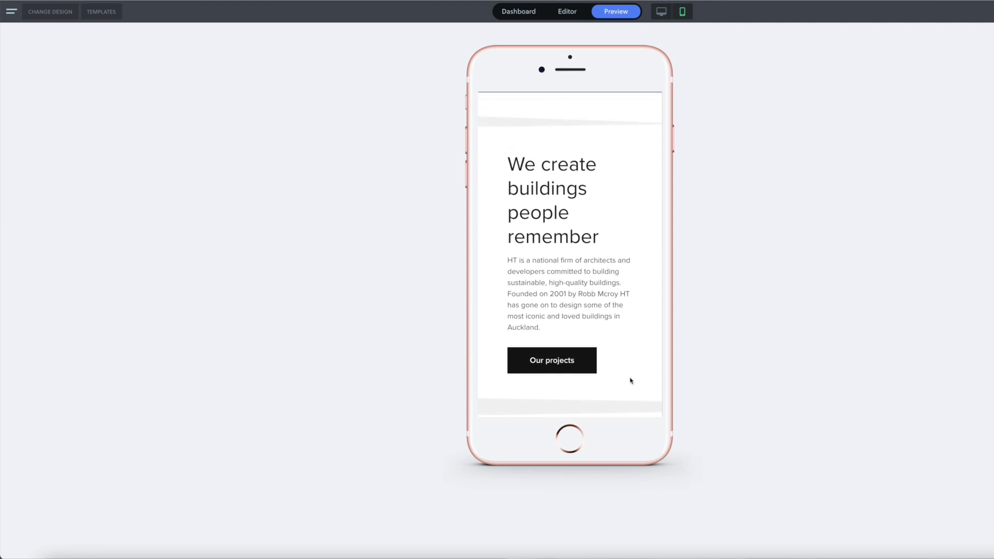
scroll(630, 381, down, 3)
scroll(632, 381, down, 1)
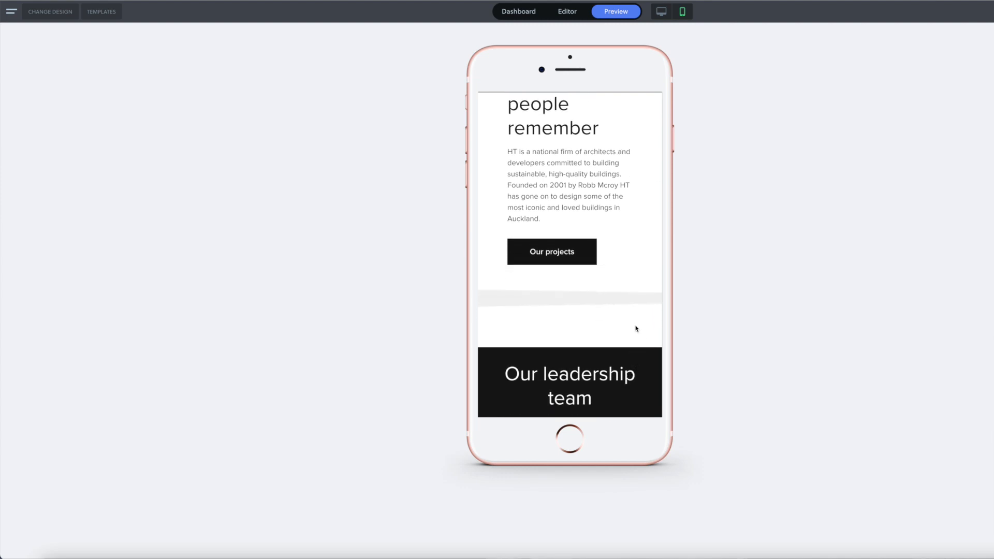
scroll(636, 328, up, 5)
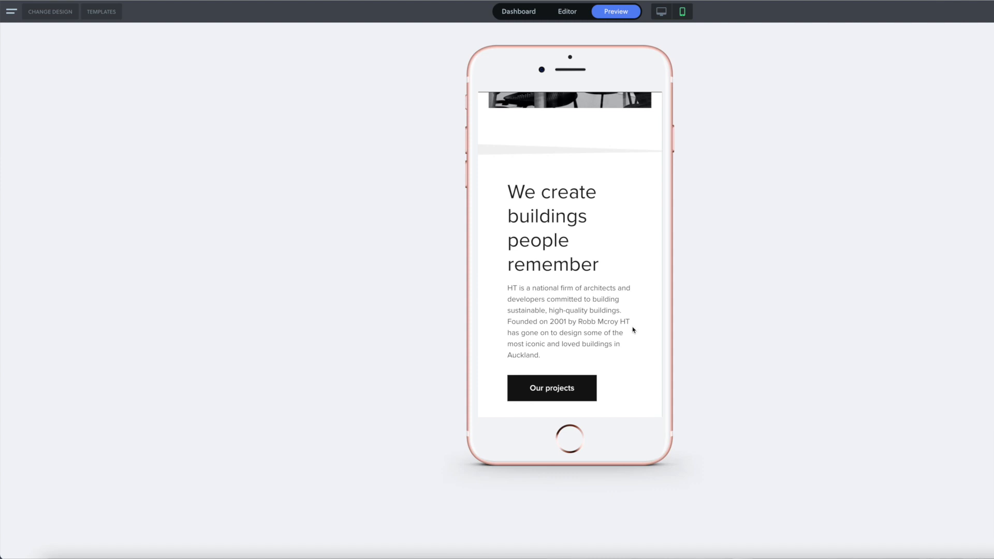
scroll(633, 330, up, 1)
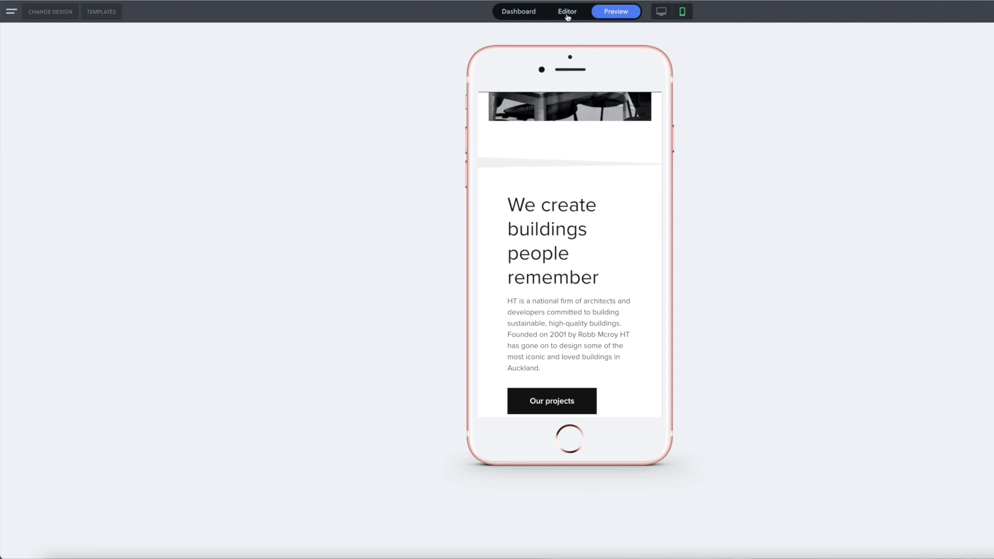
- Return to editing the page, hide the new garden stack's background picture on mobile and save the changes
click(661, 12)
click(567, 11)
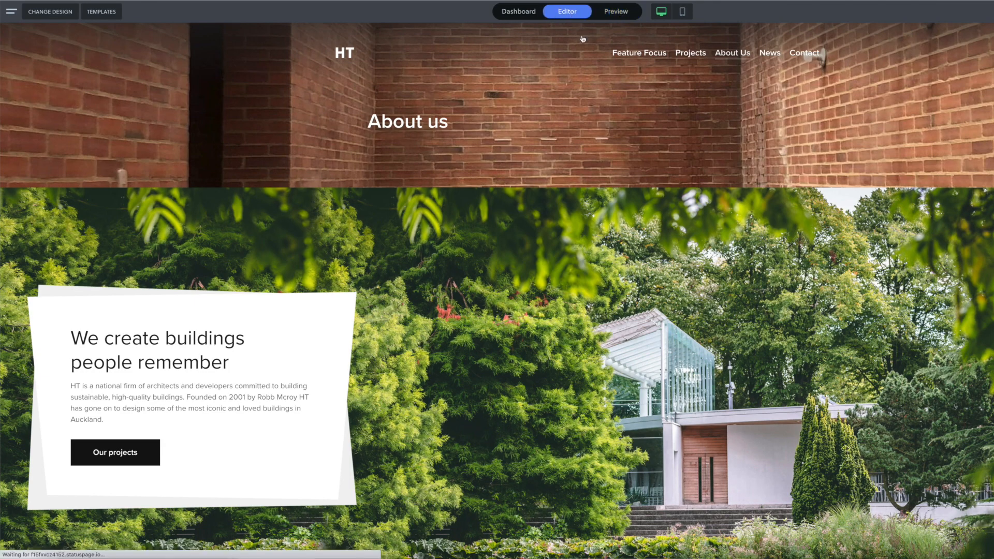
scroll(705, 254, down, 2)
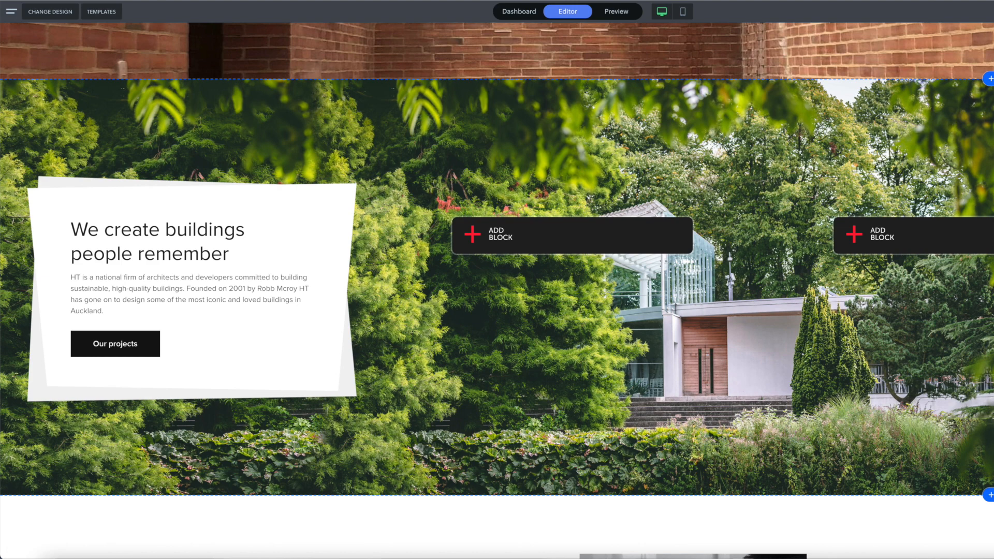
click(990, 112)
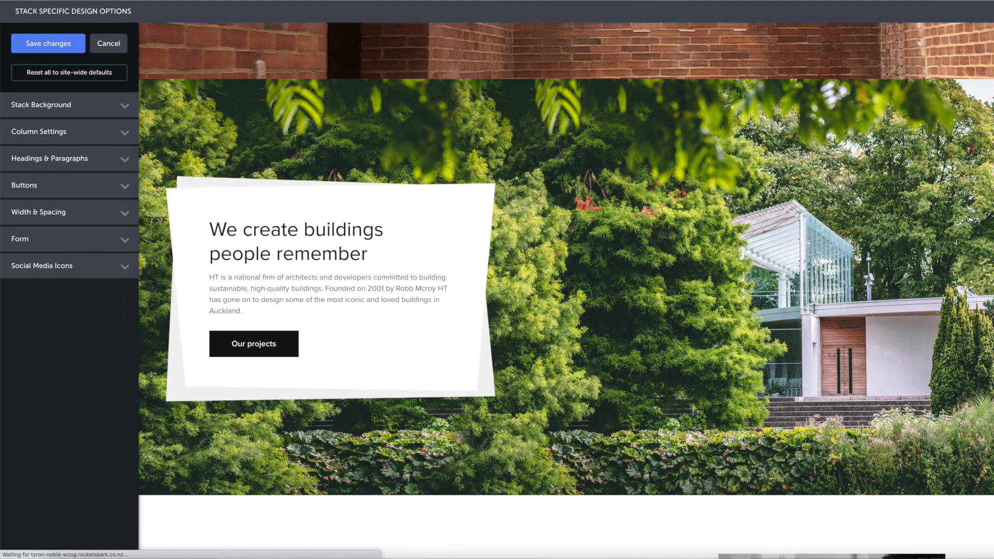
click(125, 106)
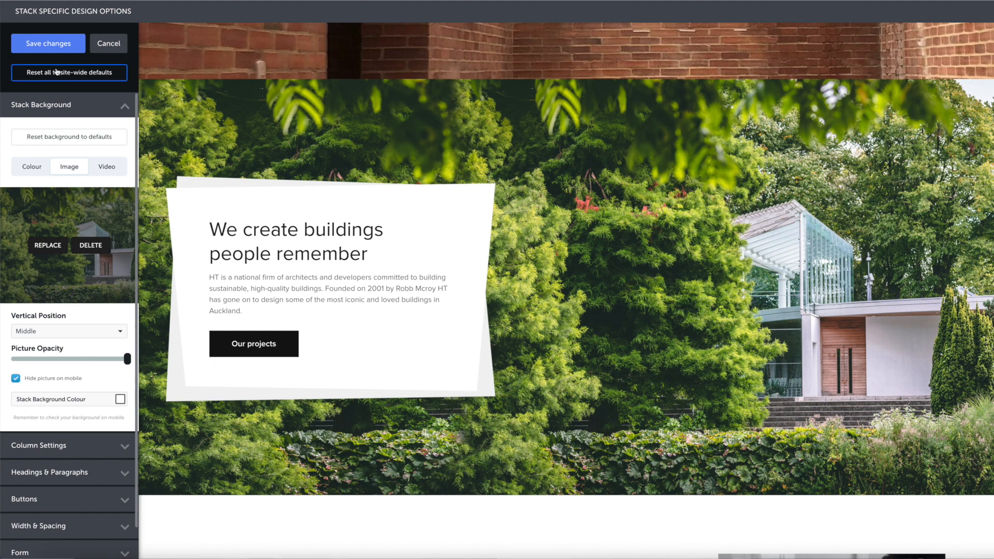
click(54, 45)
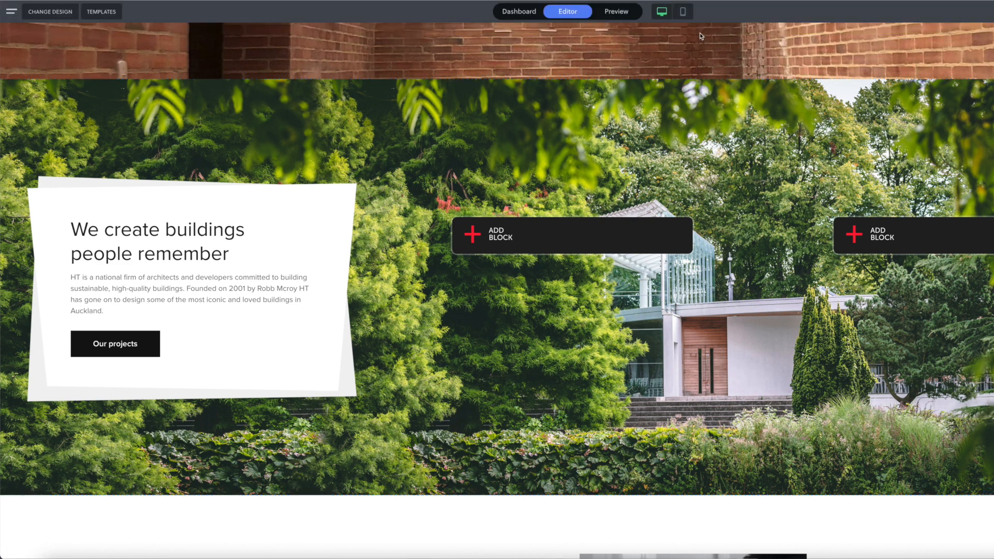
- Preview the page in the mobile layout again and compare the new garden stack with the finished one
click(632, 17)
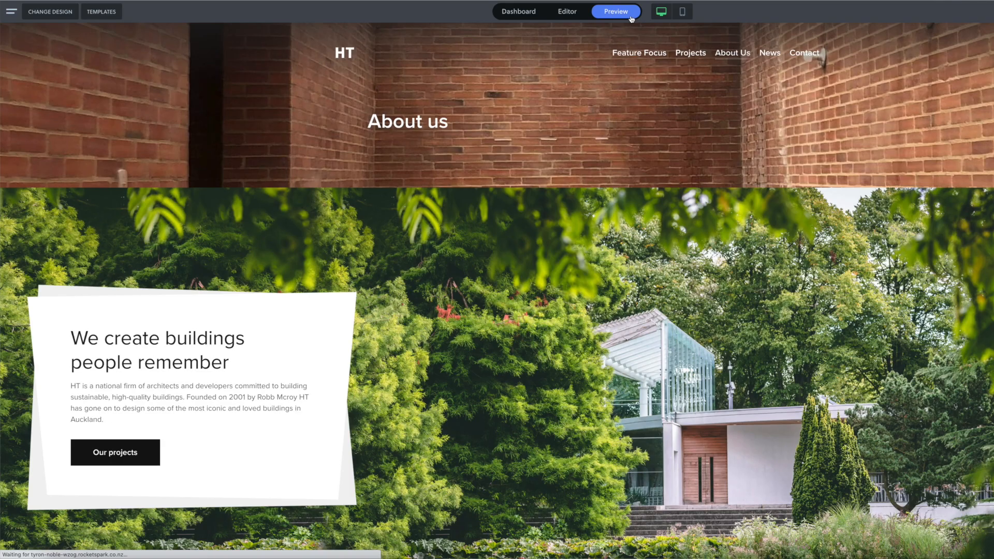
scroll(699, 66, down, 1)
scroll(699, 65, down, 2)
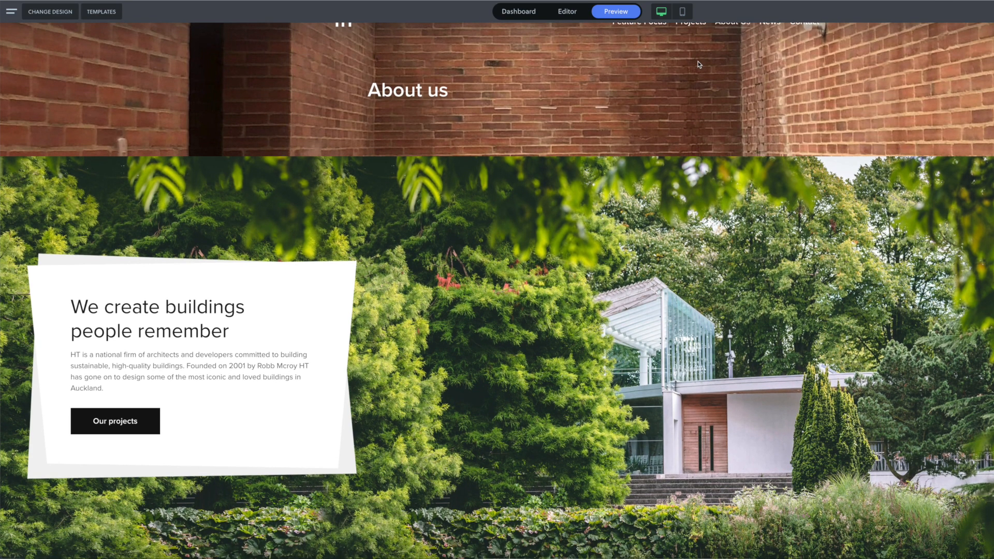
click(686, 19)
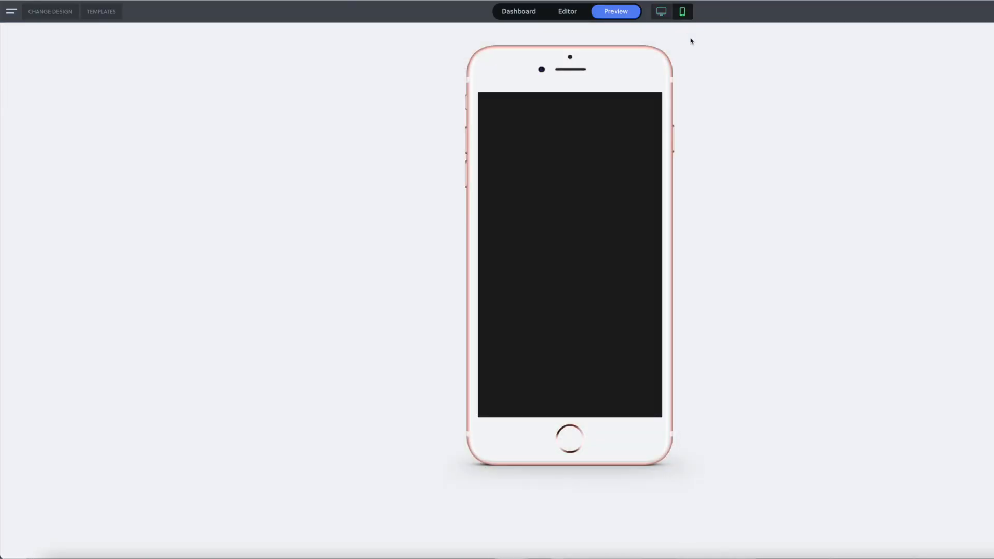
scroll(622, 197, down, 2)
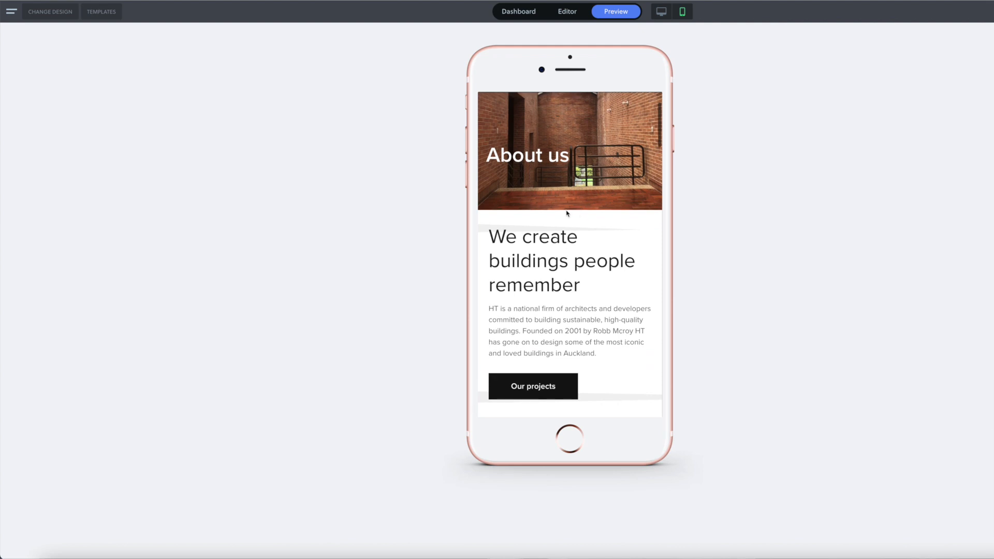
scroll(643, 220, down, 3)
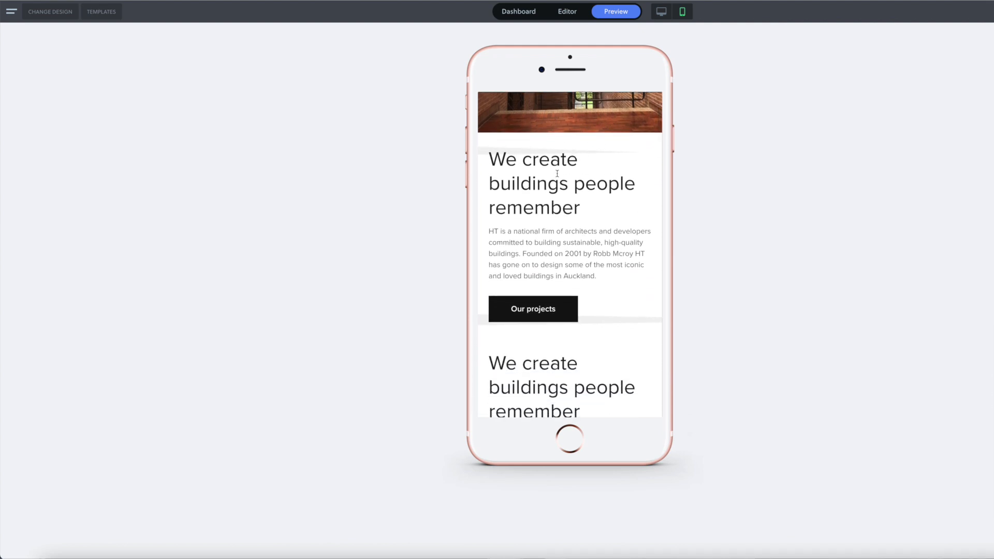
scroll(610, 293, down, 10)
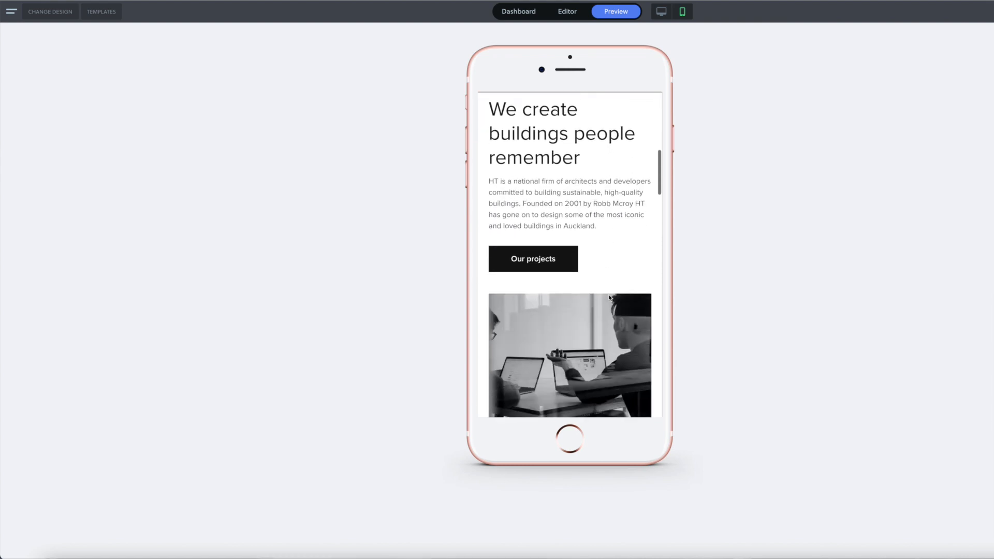
scroll(610, 296, down, 3)
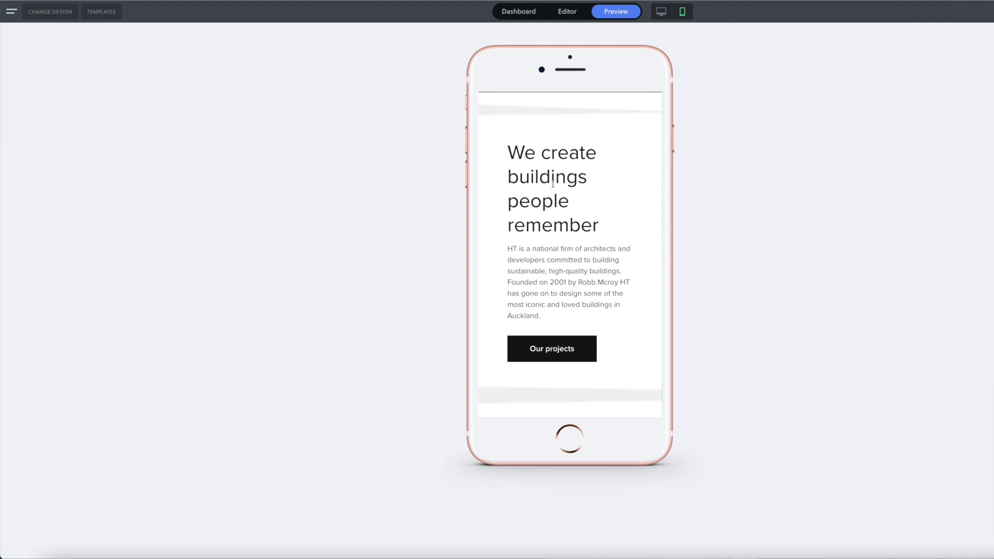
scroll(553, 184, up, 1)
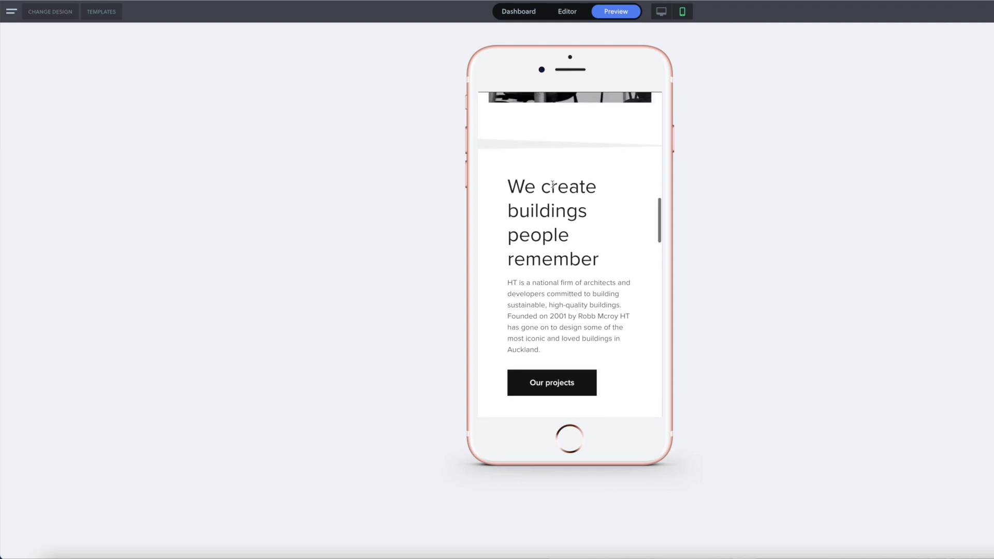
- Enable the more specific spacing options in the new garden stack's mobile width and spacing settings
click(573, 17)
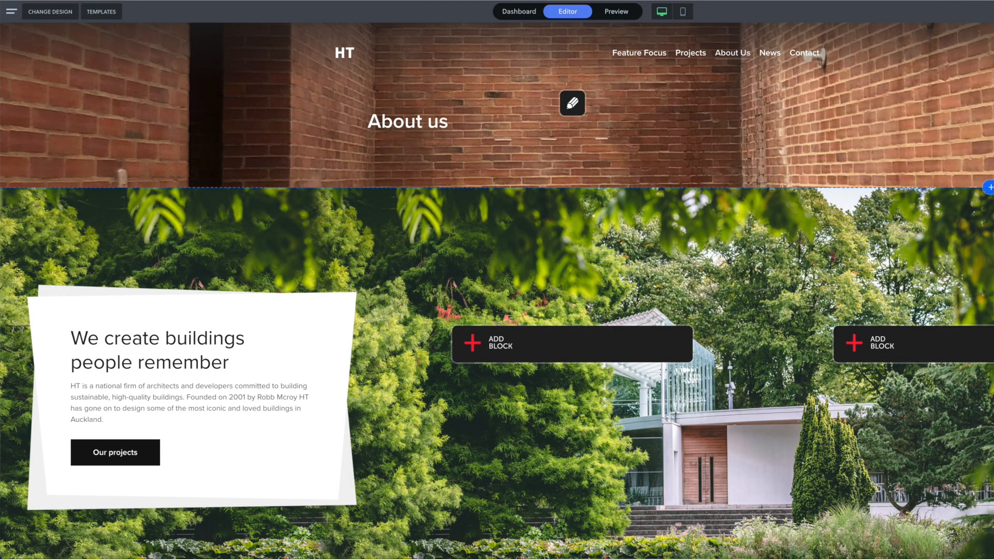
click(573, 103)
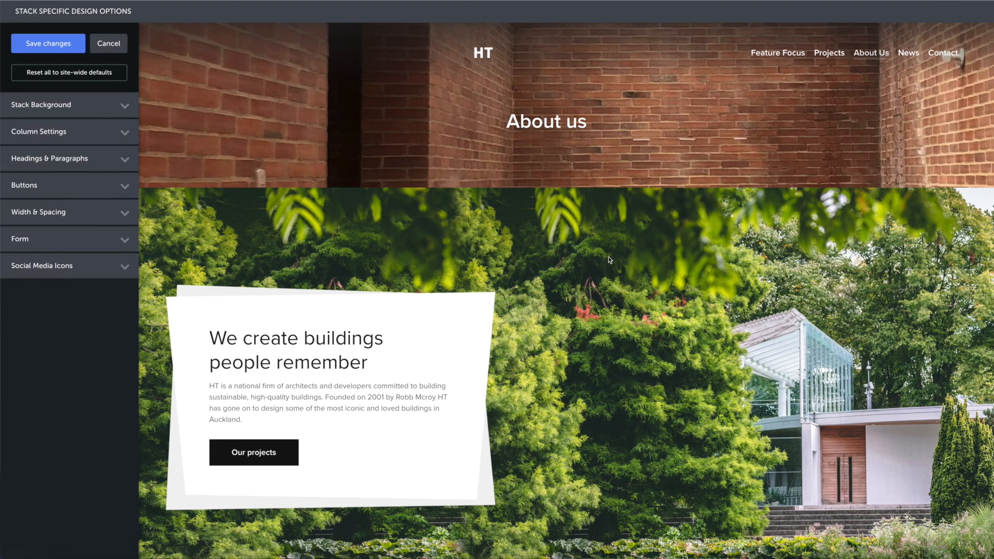
click(125, 213)
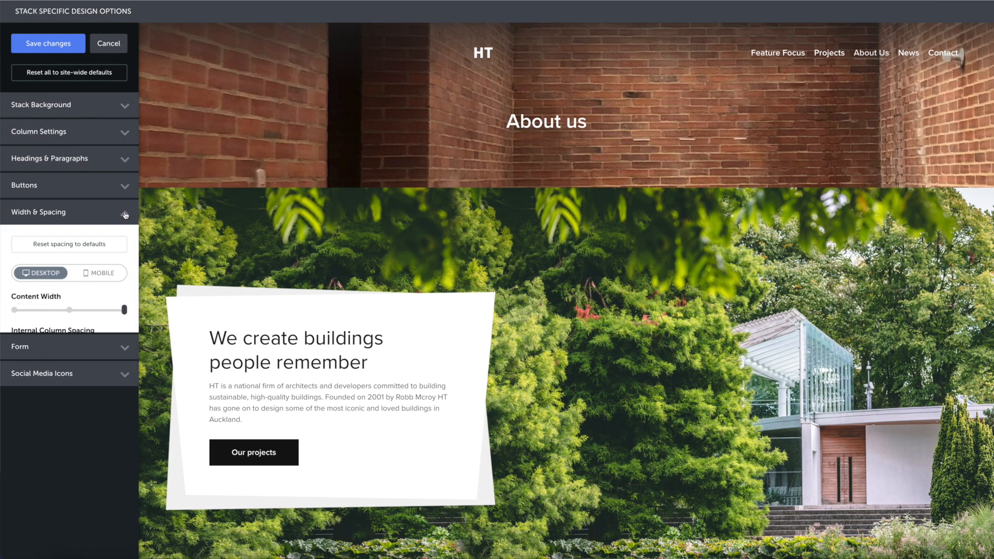
click(106, 273)
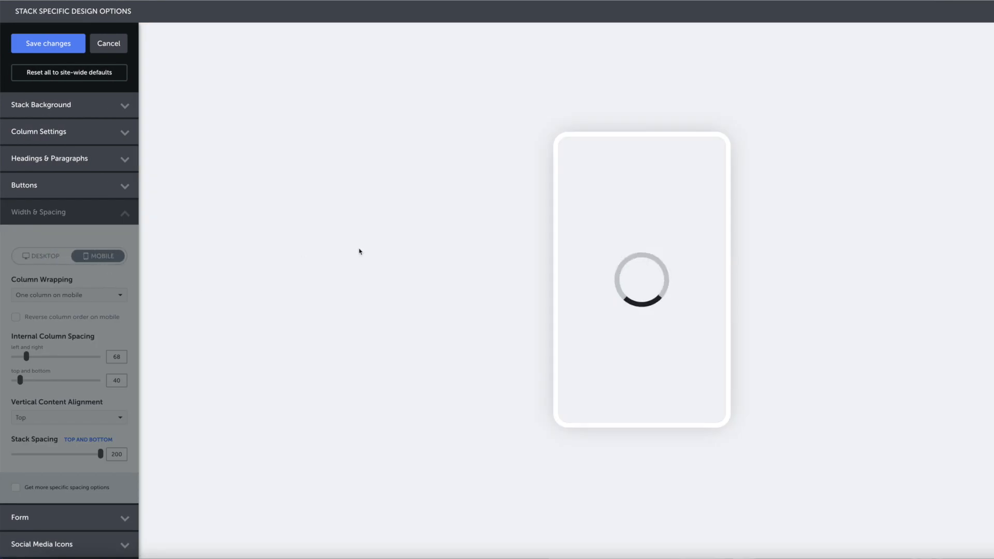
scroll(697, 289, down, 5)
scroll(634, 290, up, 3)
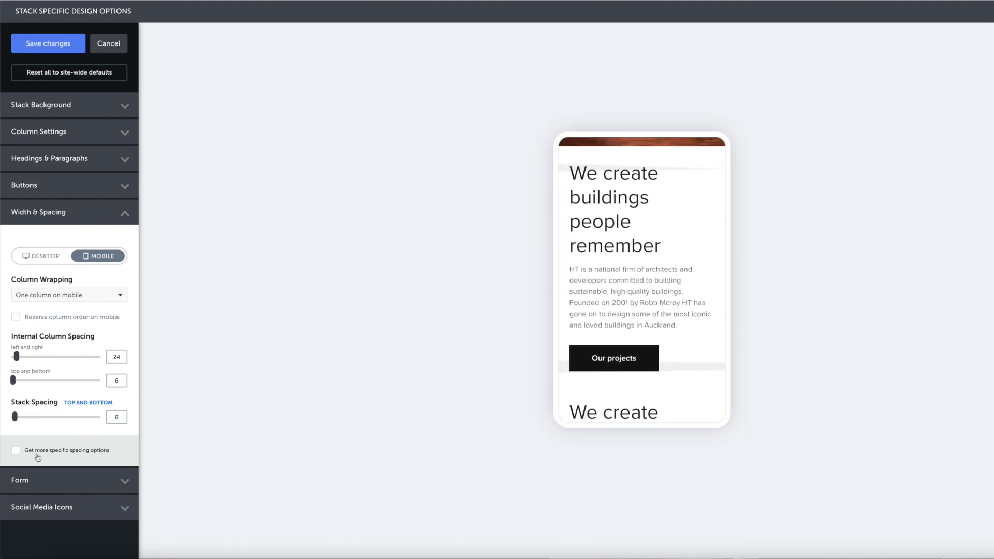
click(18, 452)
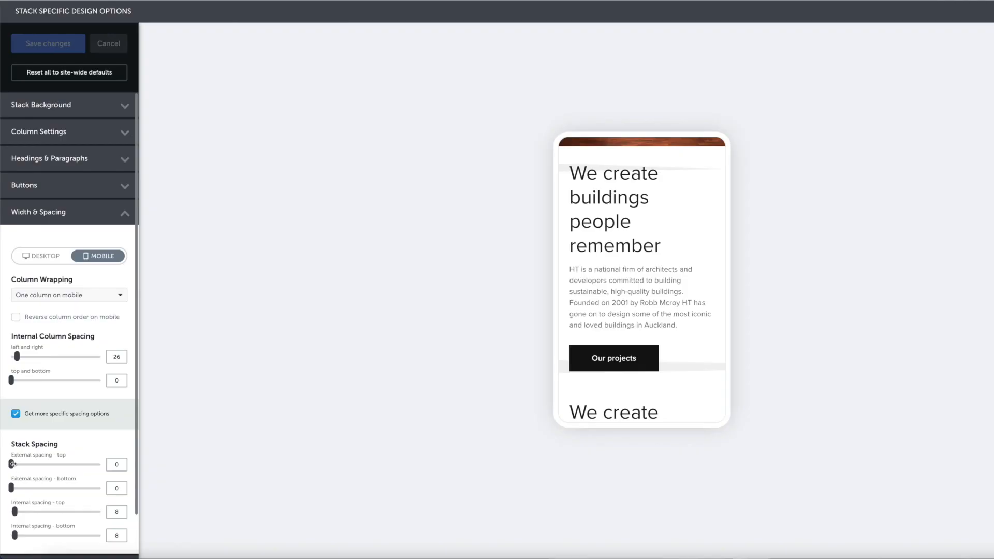
- Set the stack's mobile external bottom spacing to 41, internal top to 36 and internal bottom to 16, and save the changes
mouse_move(13, 464)
mouse_down()
mouse_move(32, 465)
mouse_move(8, 464)
mouse_up()
drag(16, 511, 6, 487)
drag(15, 535, 30, 505)
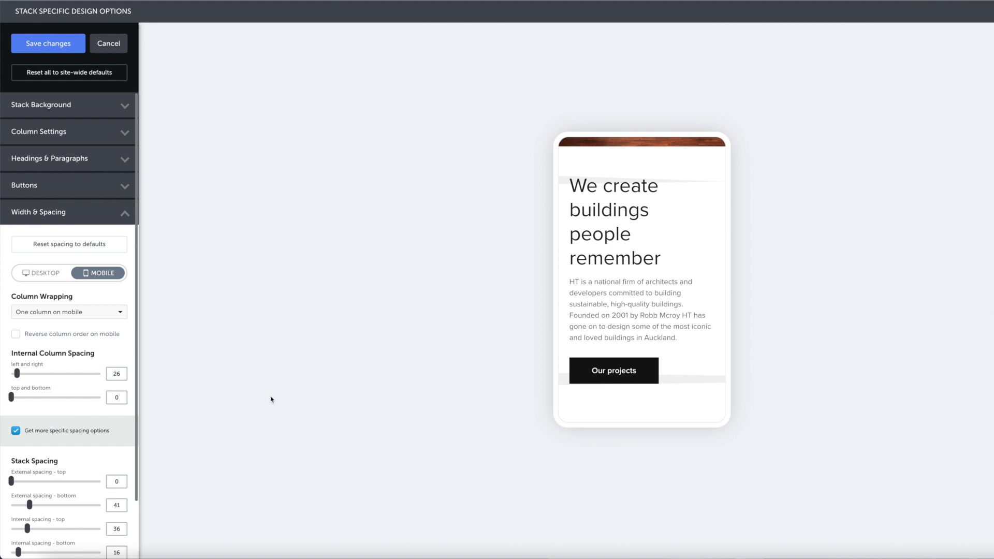
scroll(626, 330, down, 5)
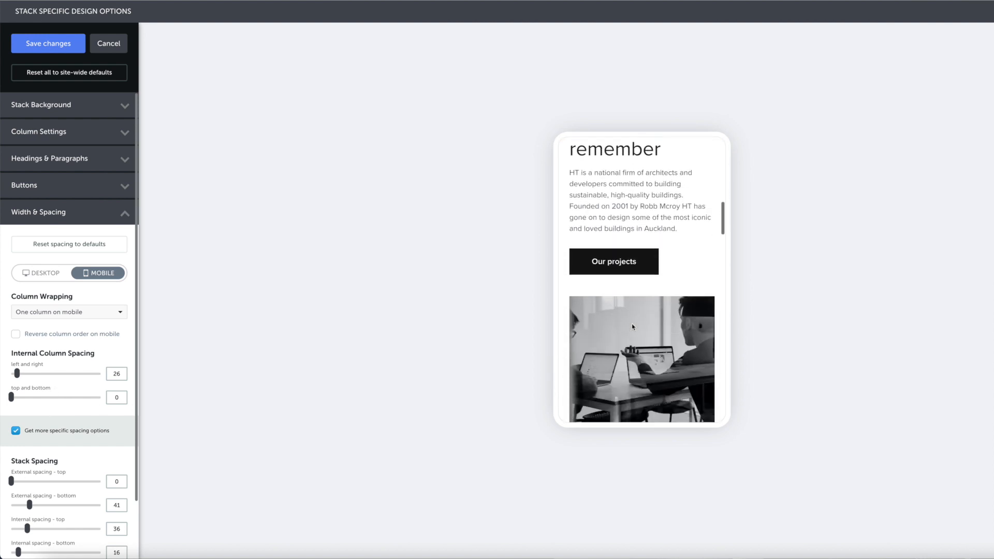
scroll(632, 326, down, 10)
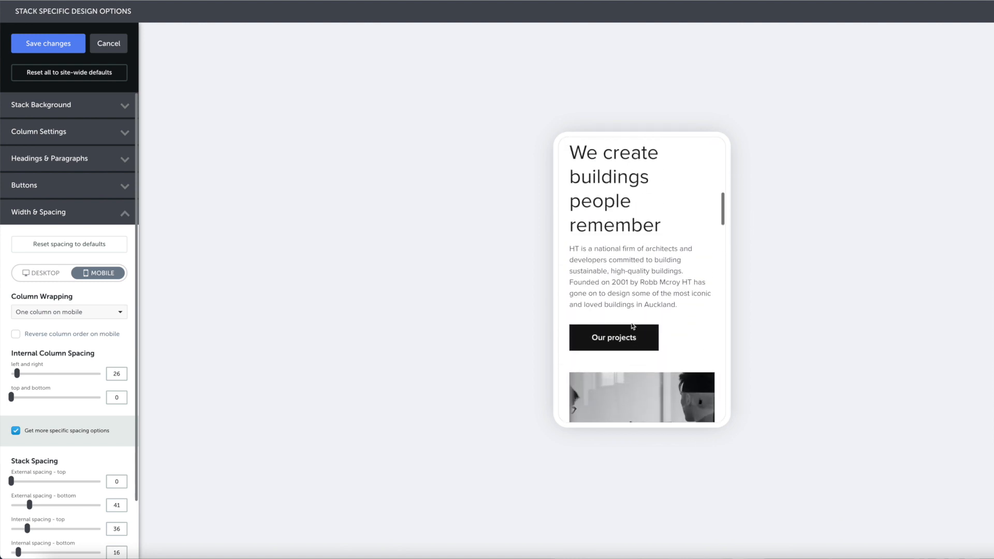
scroll(632, 326, up, 5)
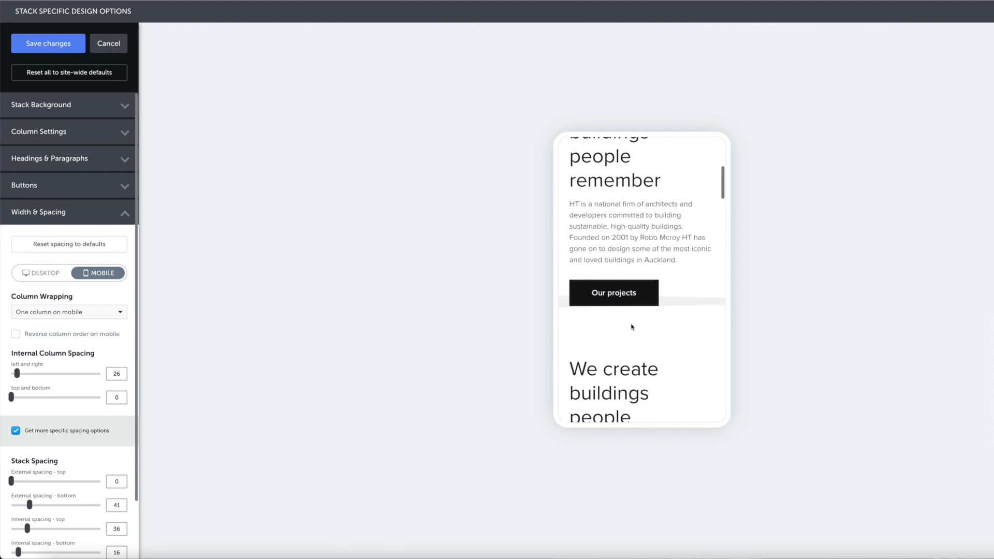
scroll(632, 327, up, 2)
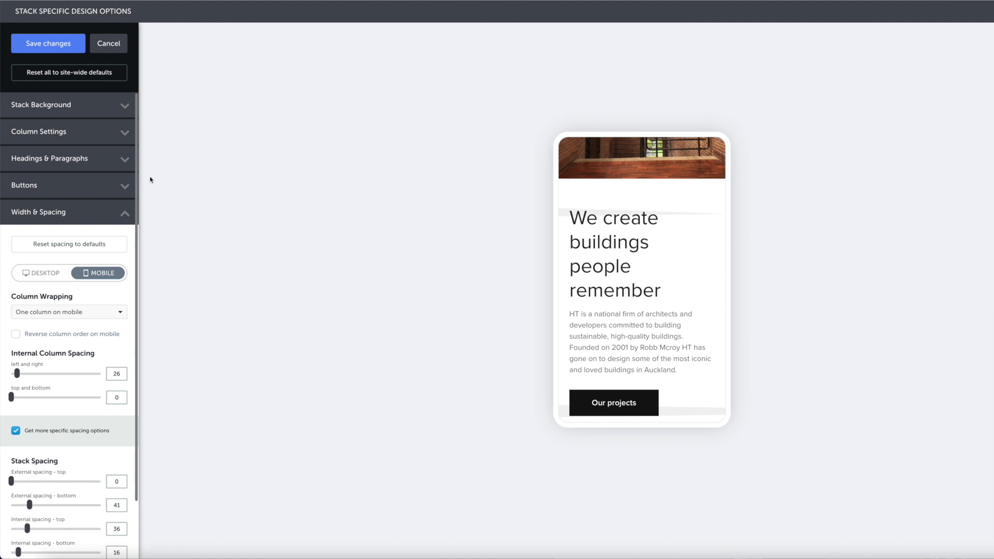
click(42, 44)
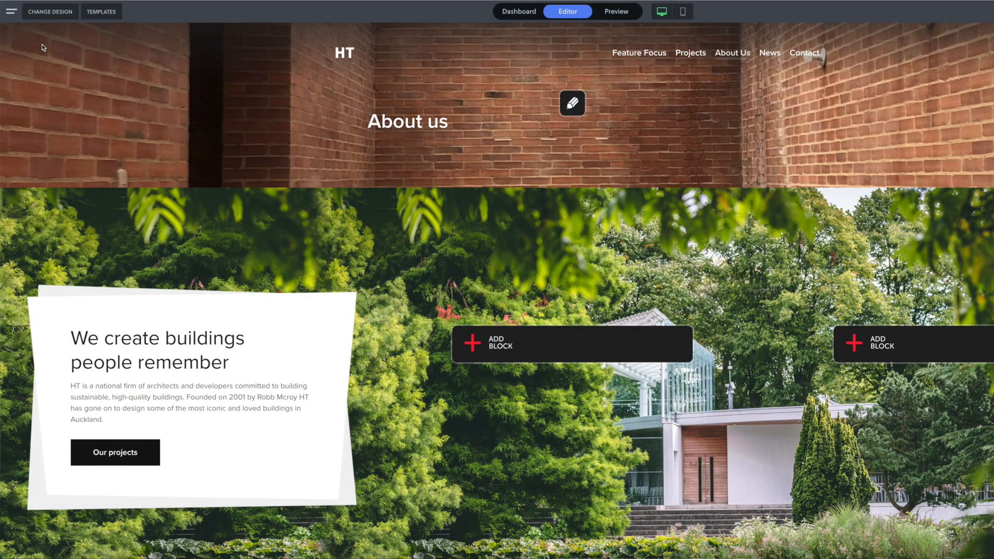